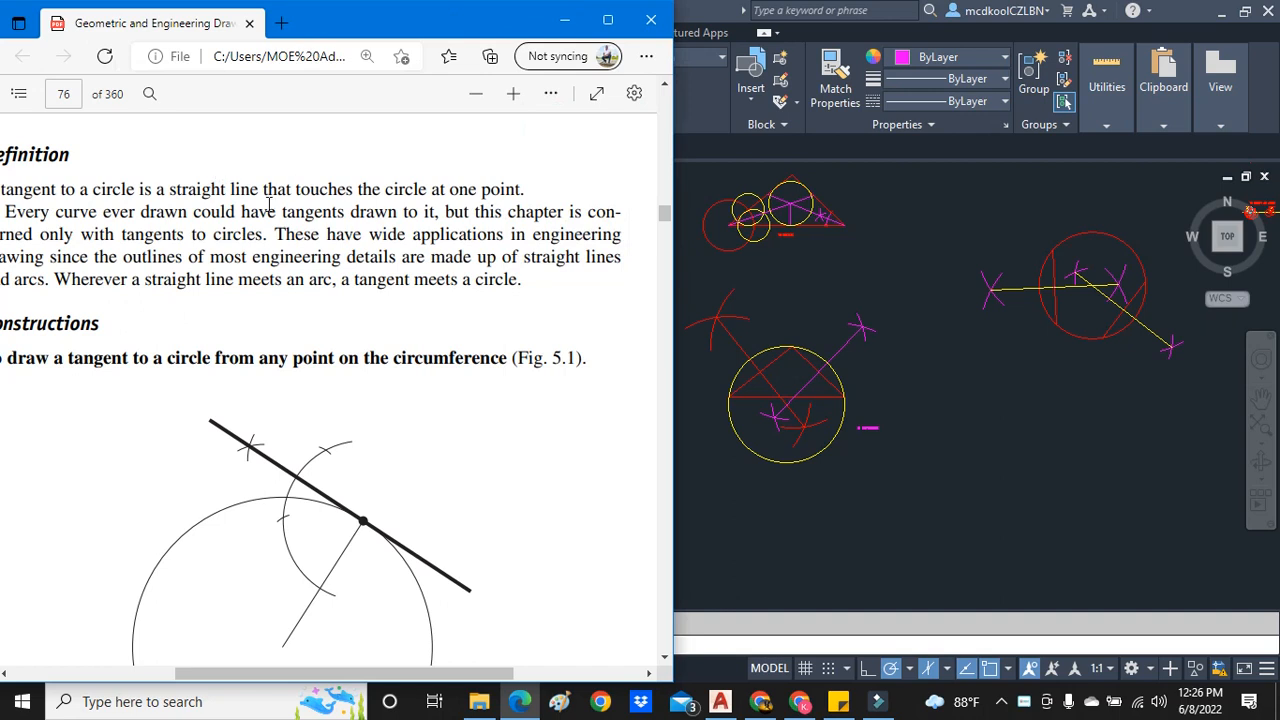
# - Study the Figure 5.1 construction of a tangent from a point on the circumference, and switch to the AutoCAD drawing
pyautogui.moveTo(386, 677); pyautogui.dragTo(364, 677)
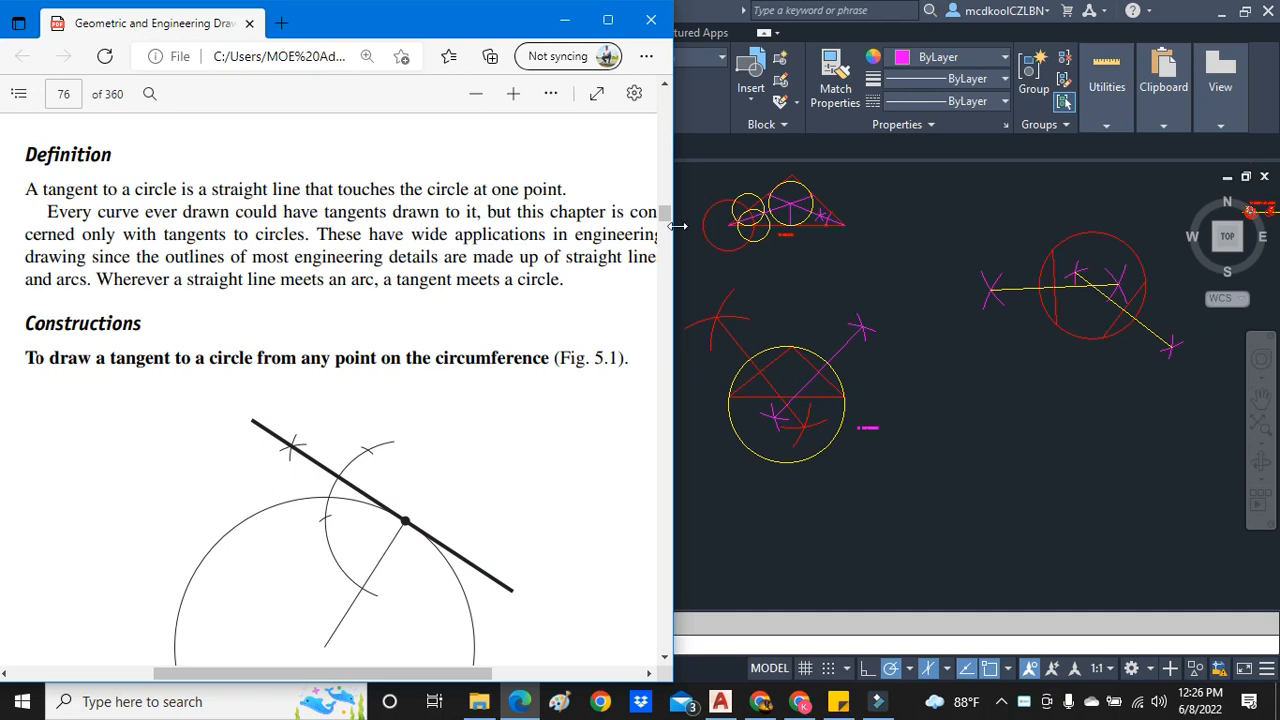
pyautogui.scroll(-3, 413, 512)
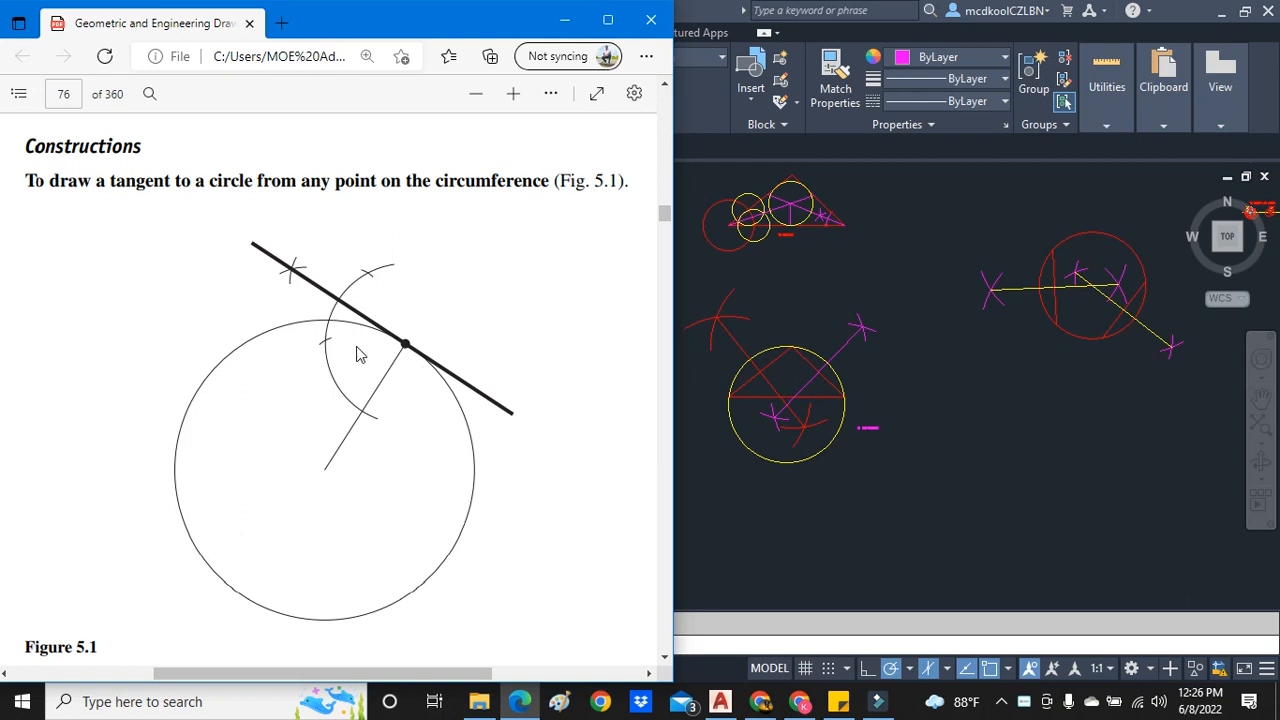
pyautogui.scroll(2, 350, 358)
pyautogui.scroll(-2, 410, 350)
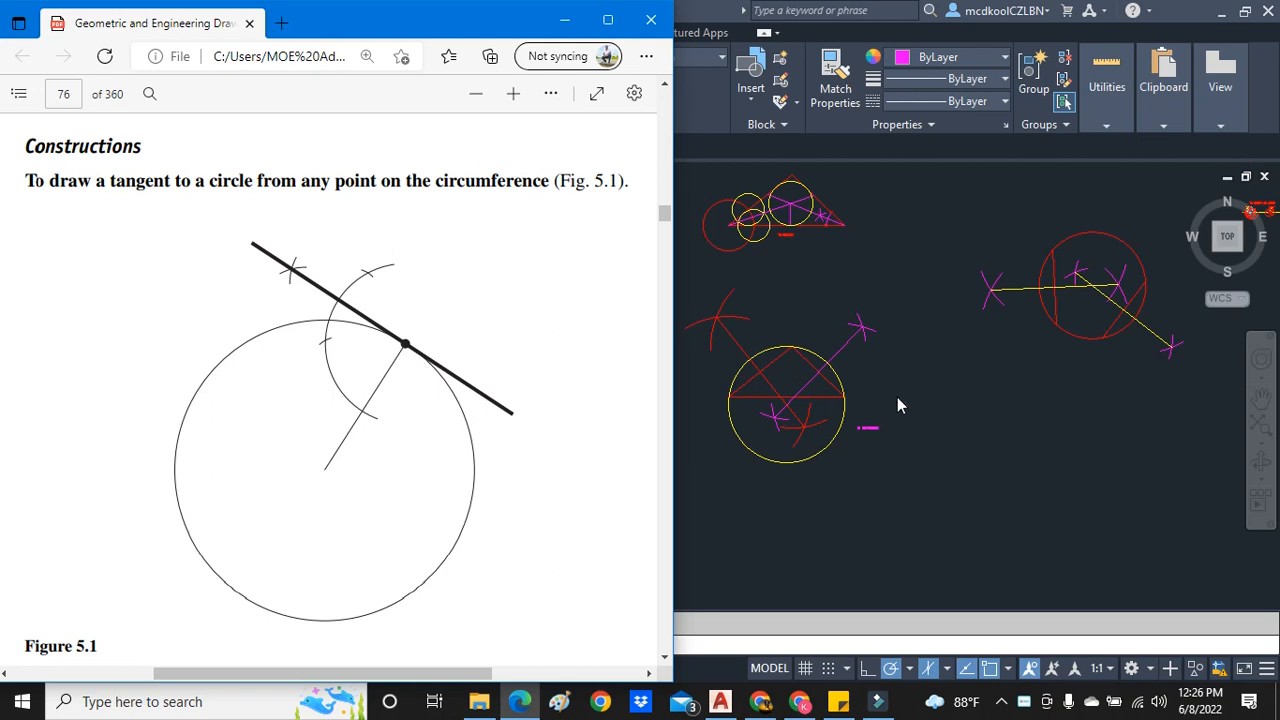
pyautogui.scroll(-2, 897, 405)
pyautogui.click(965, 530)
pyautogui.scroll(-3, 830, 442)
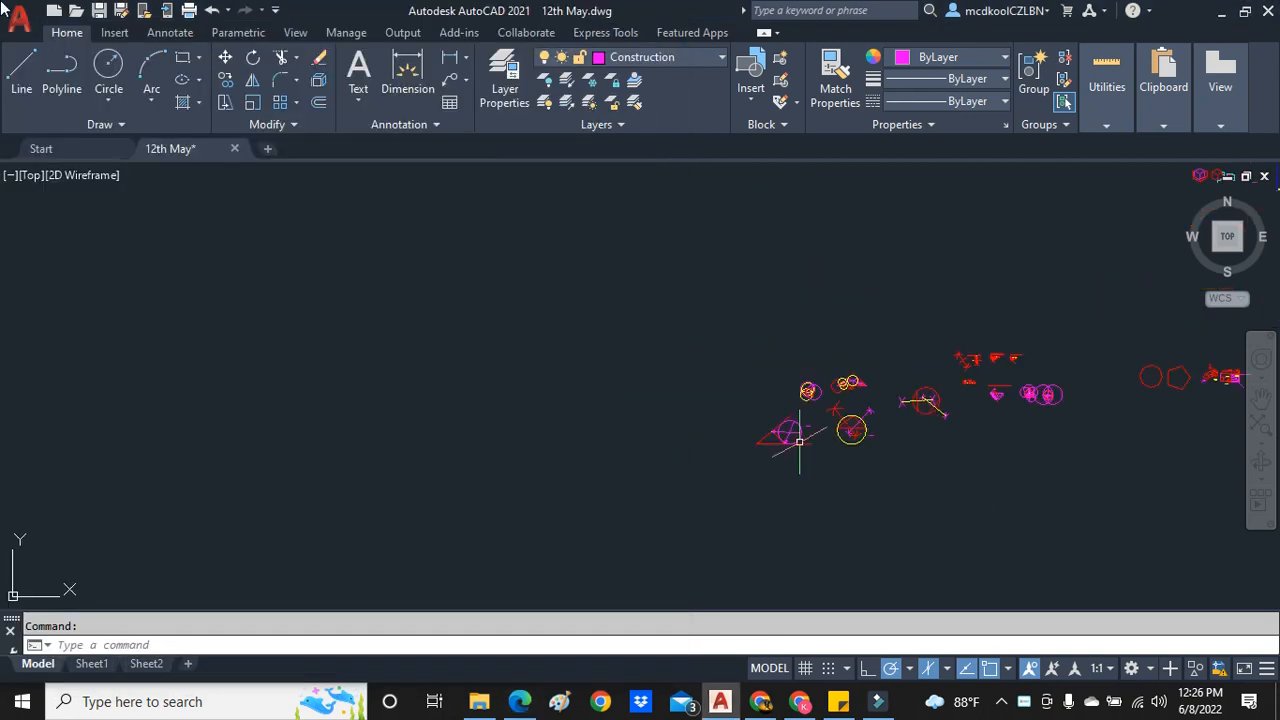
# - Draw a large center-radius circle in the empty area beside the existing constructions
pyautogui.click(109, 100)
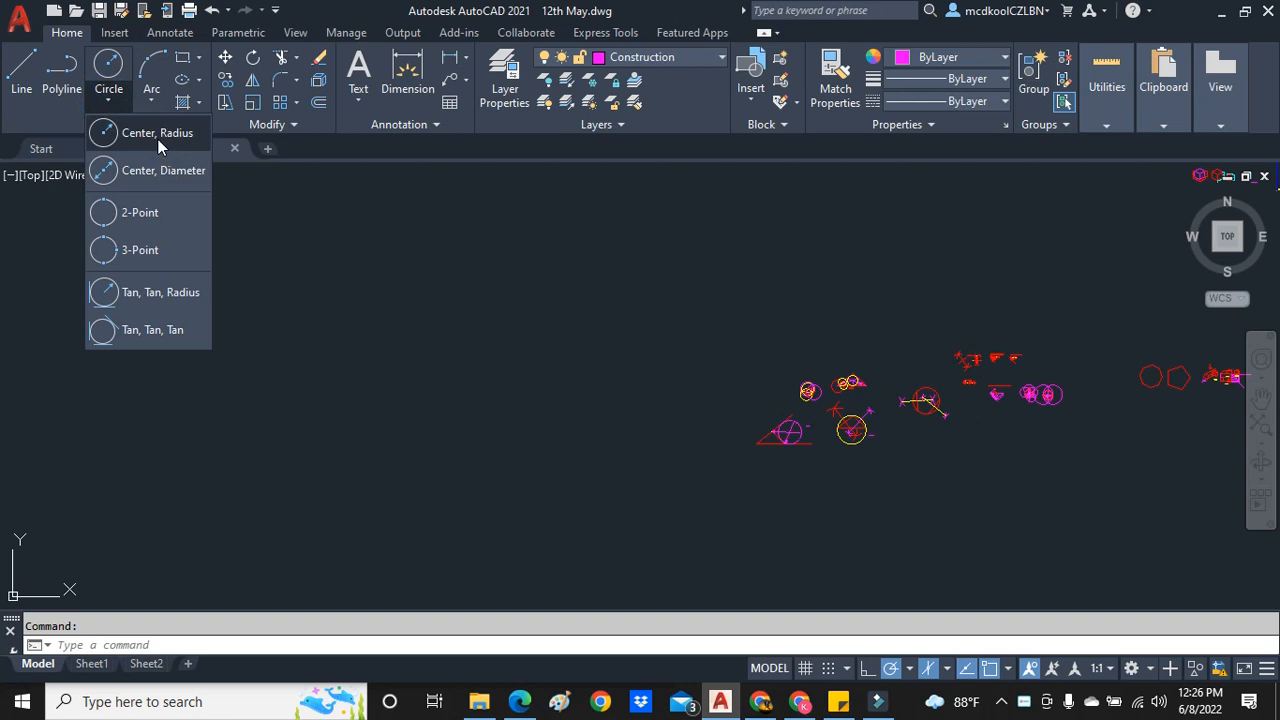
pyautogui.click(158, 139)
pyautogui.scroll(2, 457, 440)
pyautogui.click(457, 422)
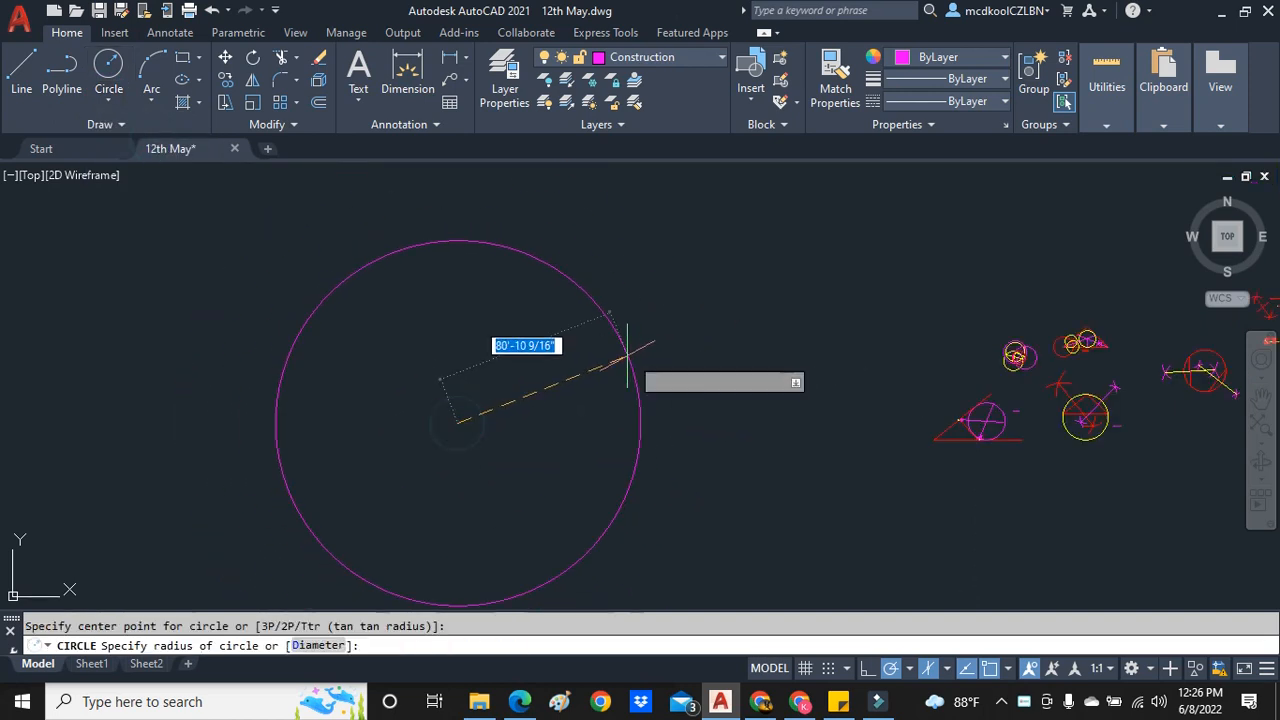
pyautogui.click(565, 366)
pyautogui.scroll(2, 428, 402)
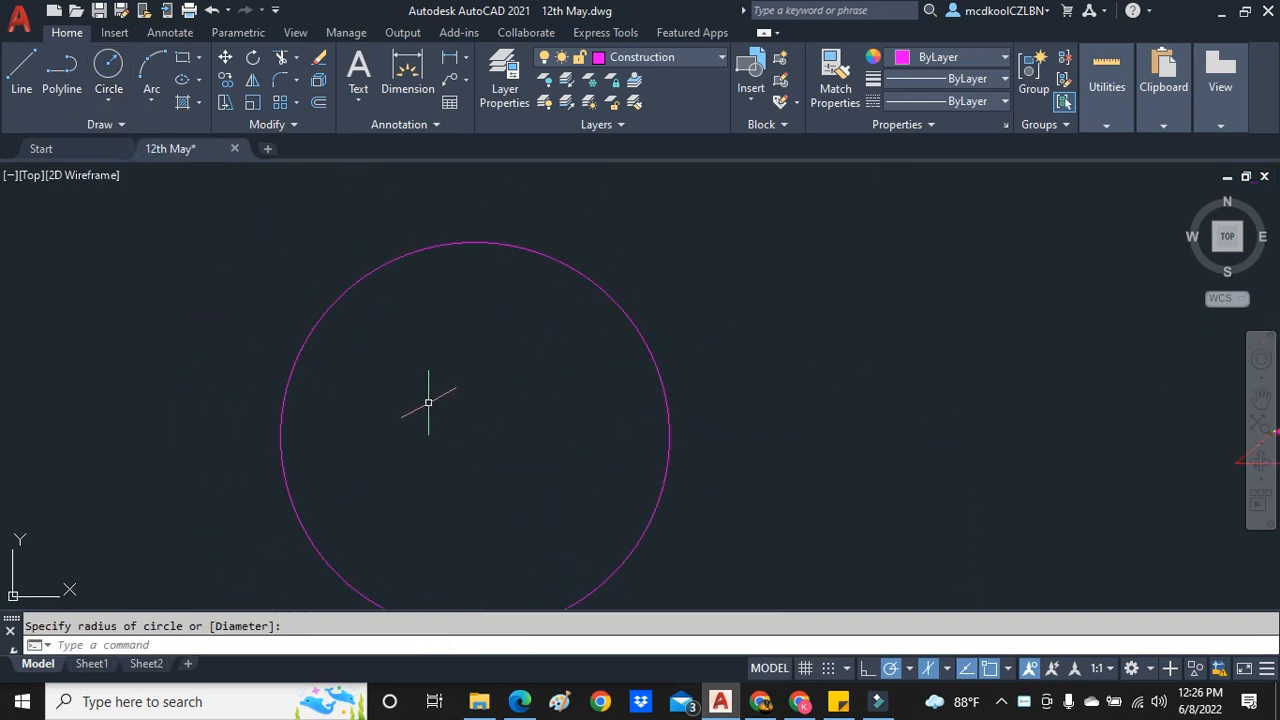
pyautogui.press('Escape')
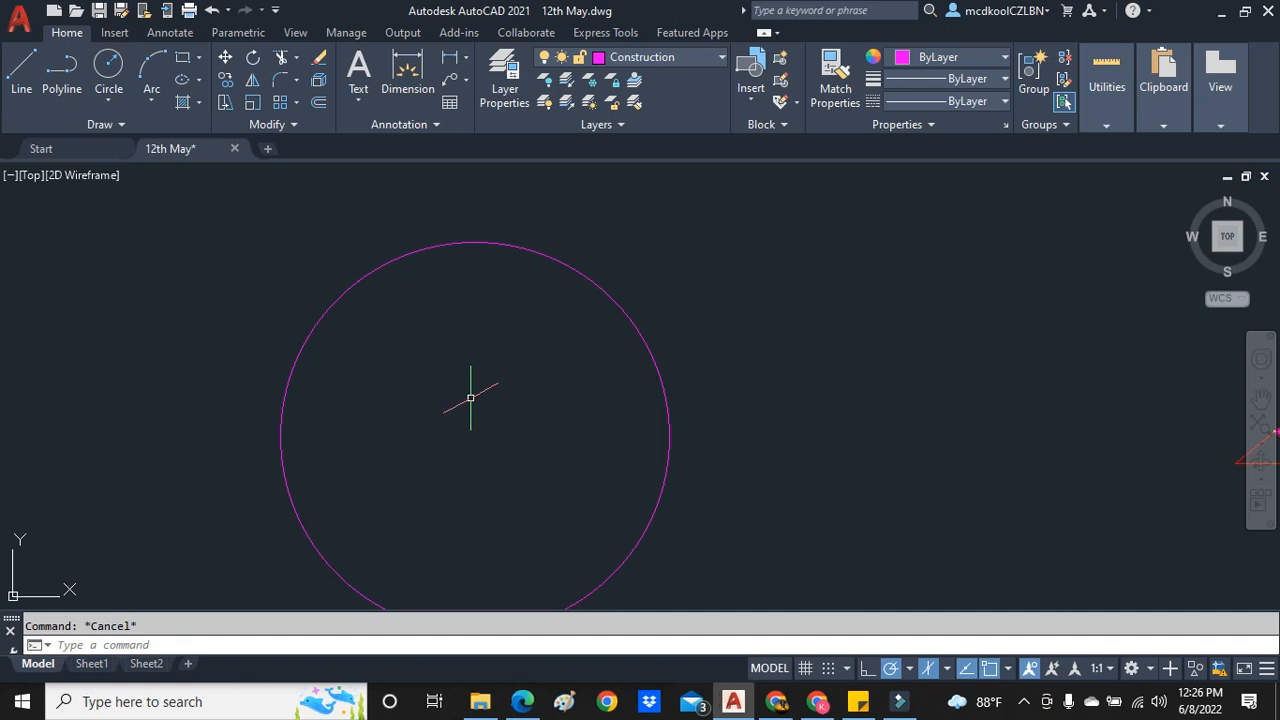
# - Place a point on the large circle's circumference and select it to check its marker
pyautogui.press('Return')
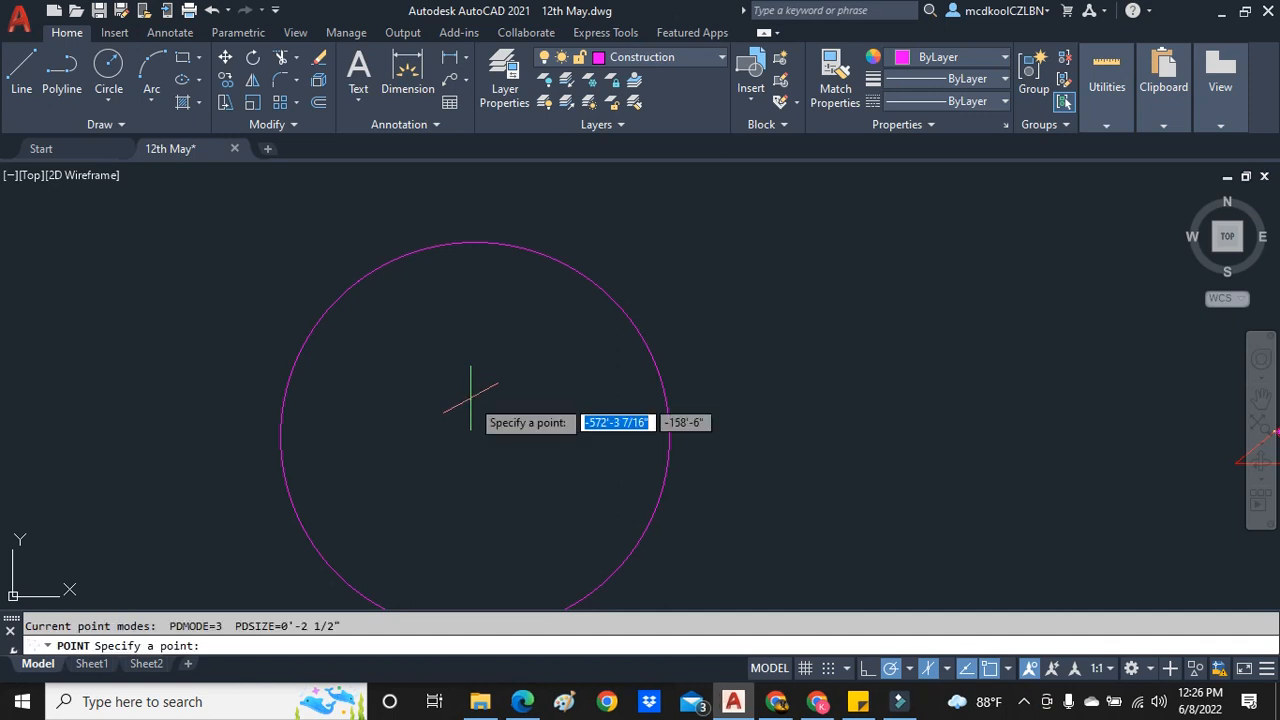
pyautogui.click(663, 343)
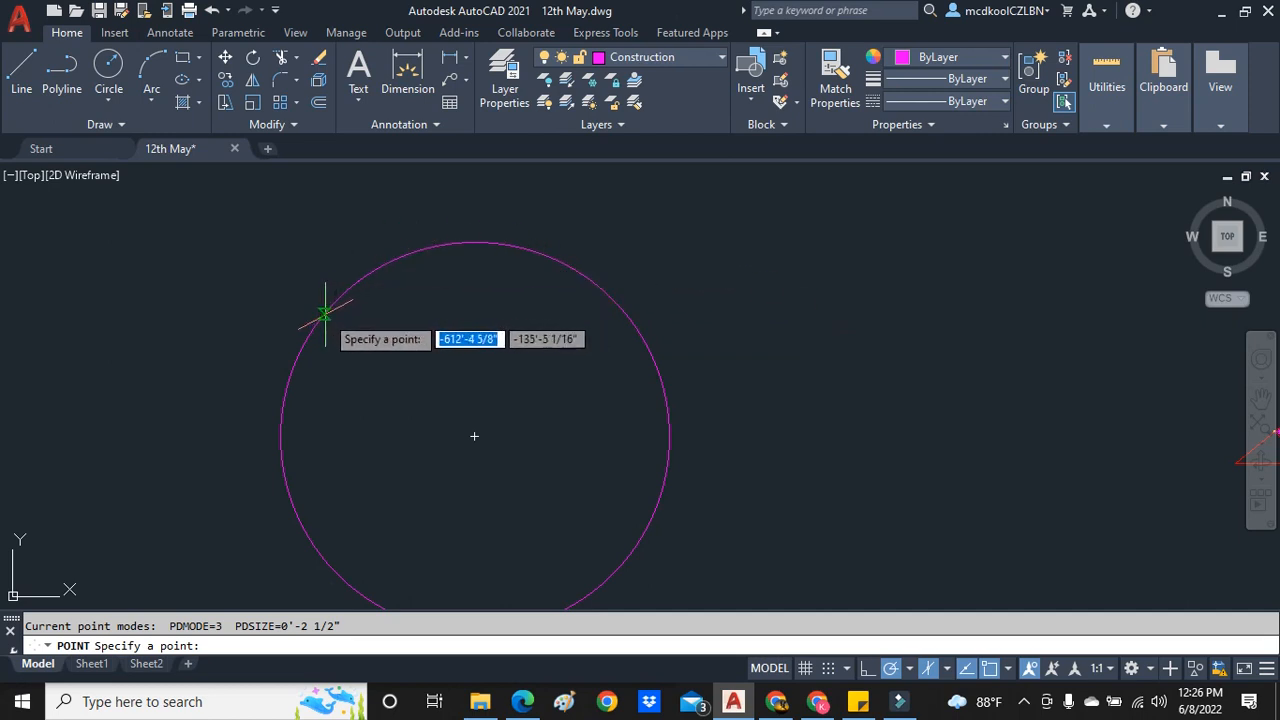
pyautogui.click(666, 399)
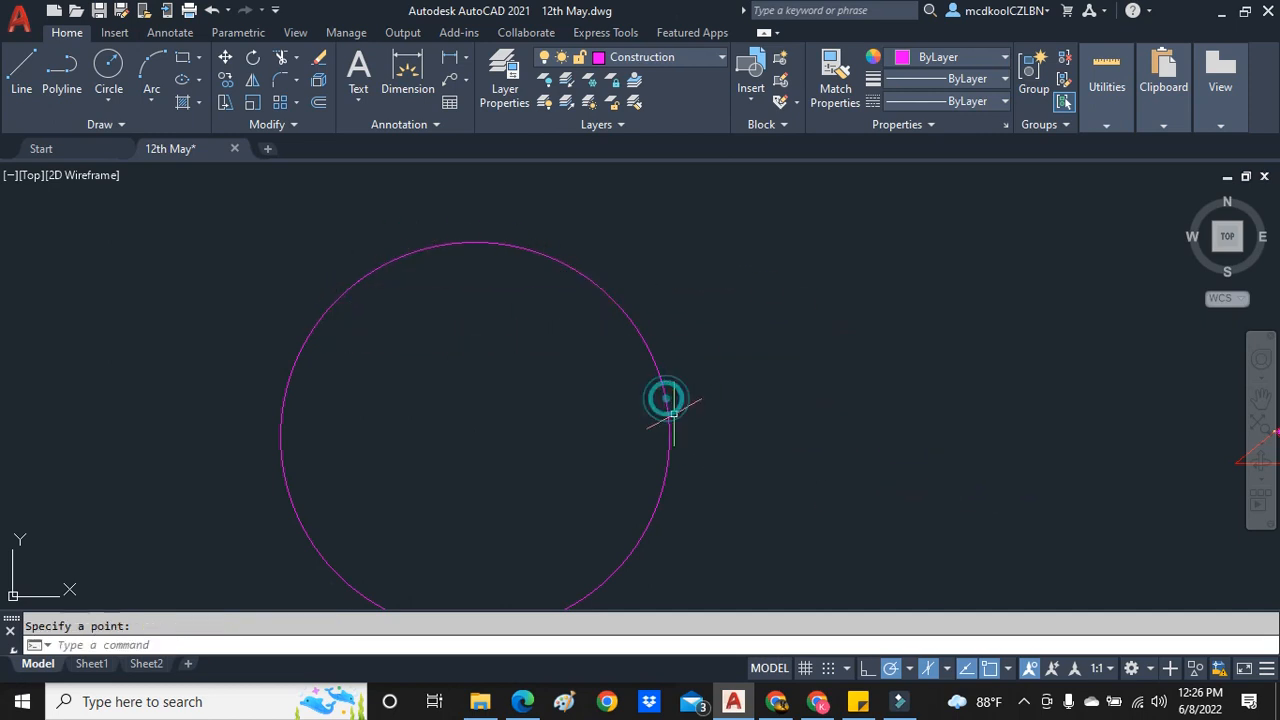
pyautogui.scroll(-4, 817, 380)
pyautogui.scroll(10, 729, 371)
pyautogui.scroll(3, 817, 354)
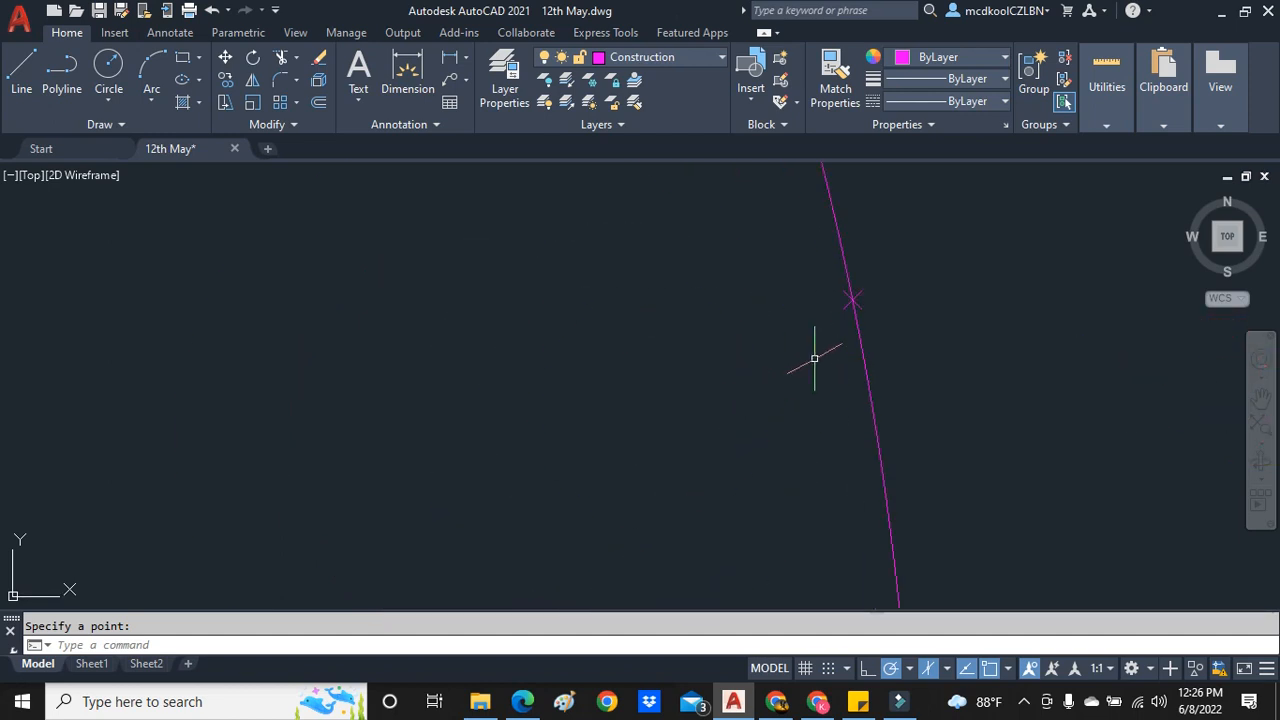
pyautogui.click(858, 303)
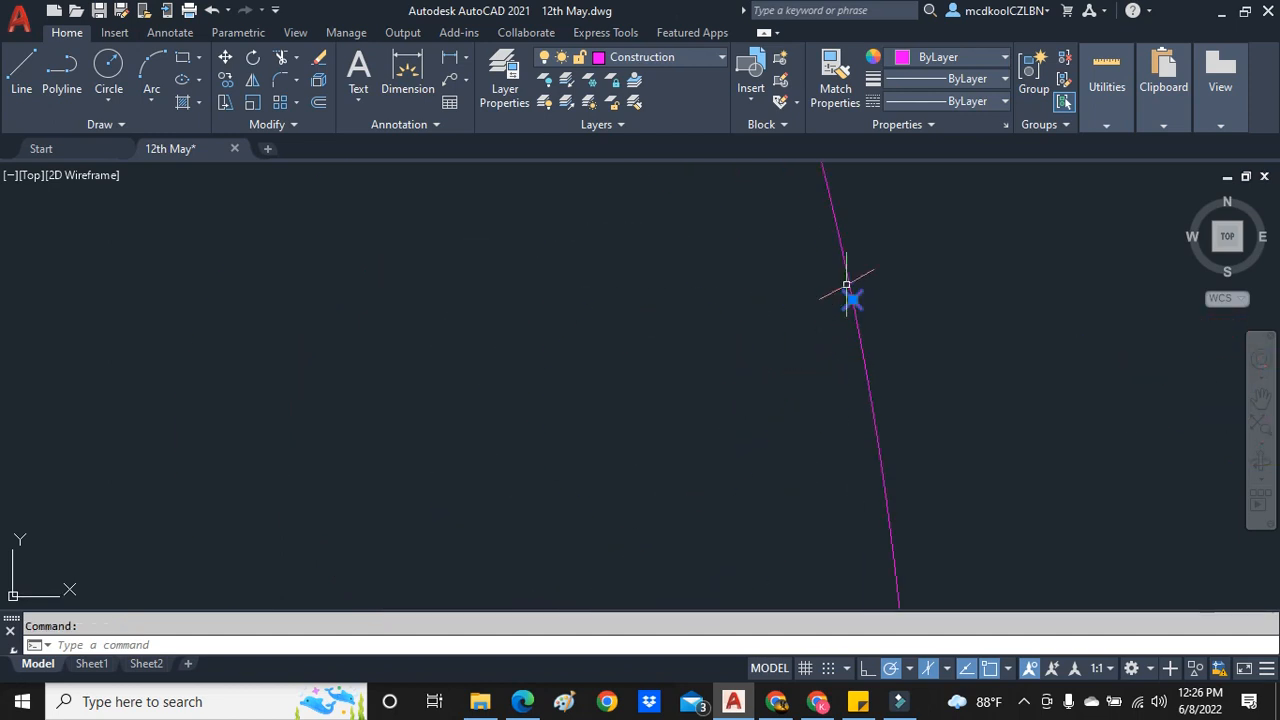
pyautogui.scroll(-1, 859, 357)
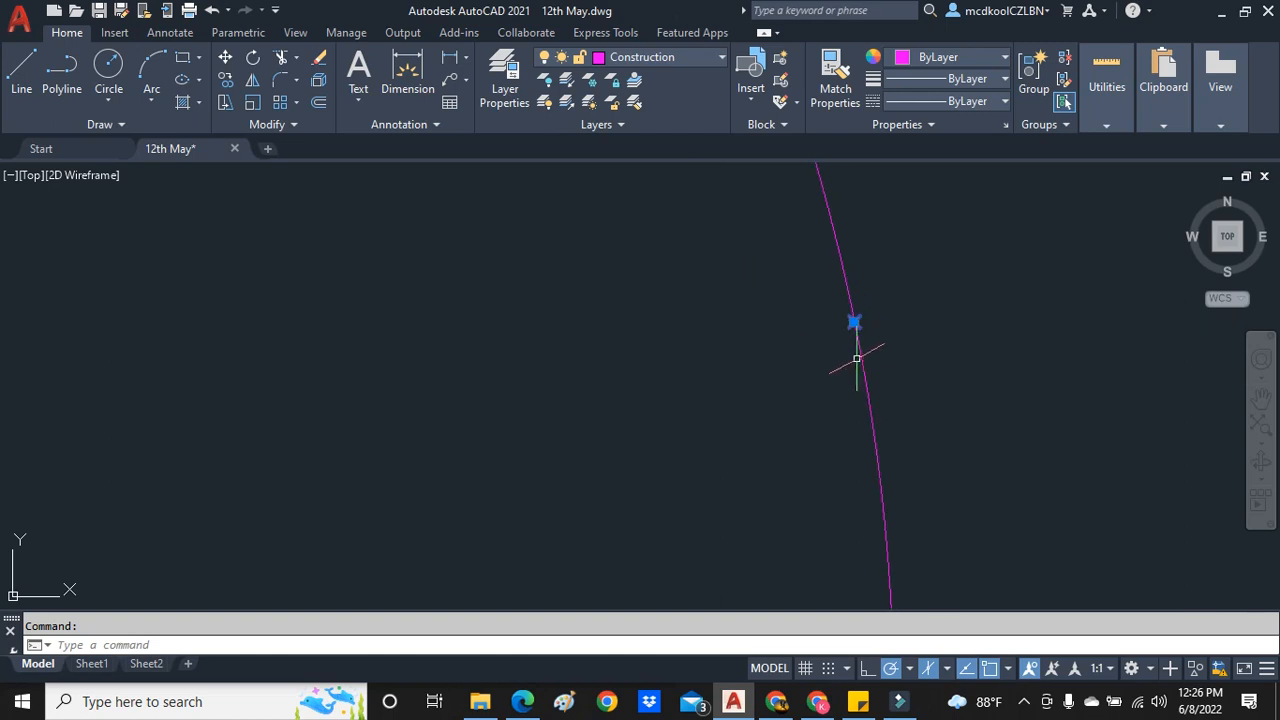
# - Undo the point placement and the large circle
pyautogui.hotkey('ctrl', 'z')
pyautogui.hotkey('ctrl', 'z')
pyautogui.hotkey('ctrl', 'z')
# - Draw a center-radius circle with a radius of 15 in the empty area beside the existing constructions
pyautogui.click(108, 100)
pyautogui.click(120, 128)
pyautogui.scroll(2, 600, 425)
pyautogui.click(554, 434)
pyautogui.write('15')
pyautogui.press('Return')
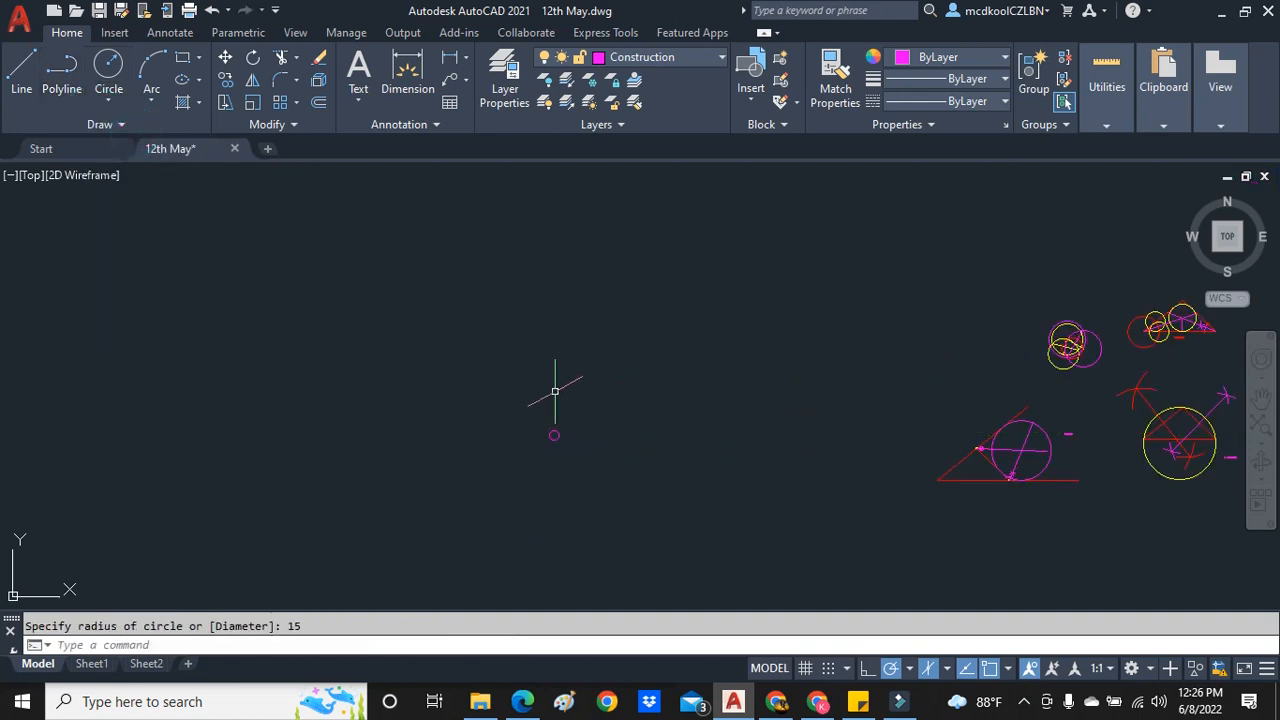
pyautogui.scroll(6, 562, 484)
pyautogui.scroll(-5, 521, 215)
pyautogui.scroll(8, 518, 206)
pyautogui.scroll(-5, 536, 215)
pyautogui.scroll(6, 537, 181)
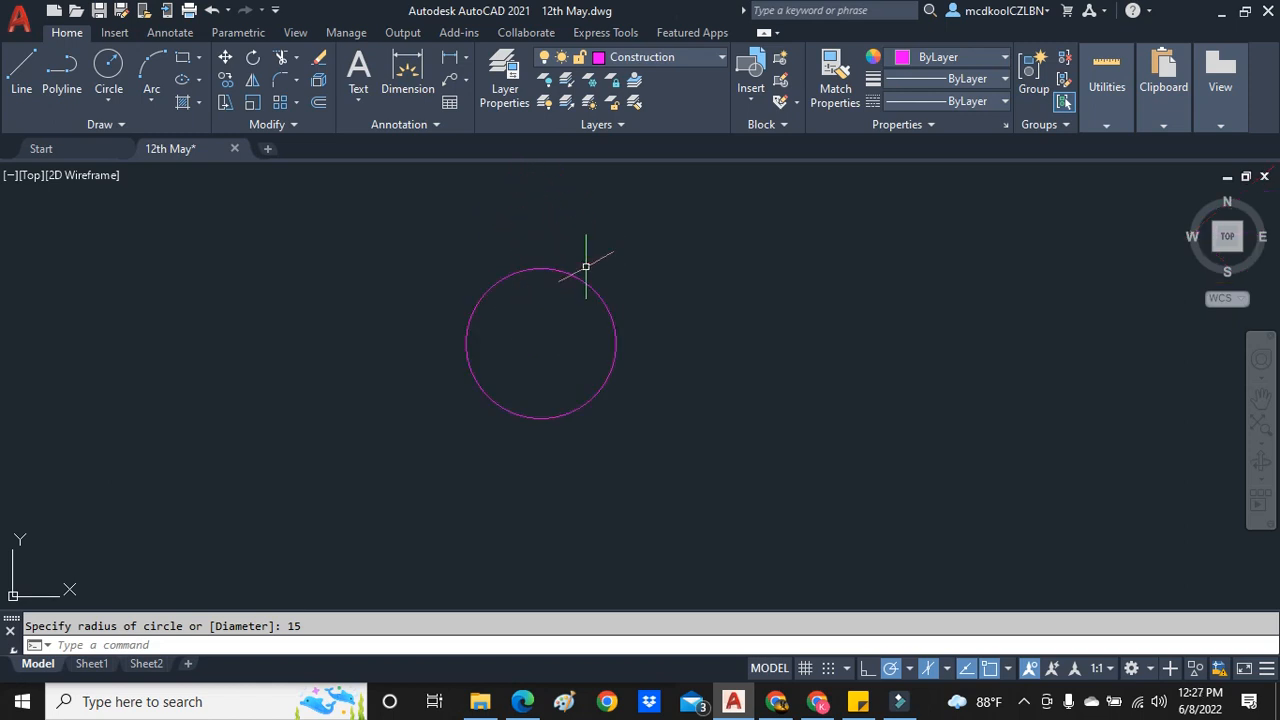
# - Place a point on the upper-right part of the circle's circumference
pyautogui.write('po')
pyautogui.press('Return')
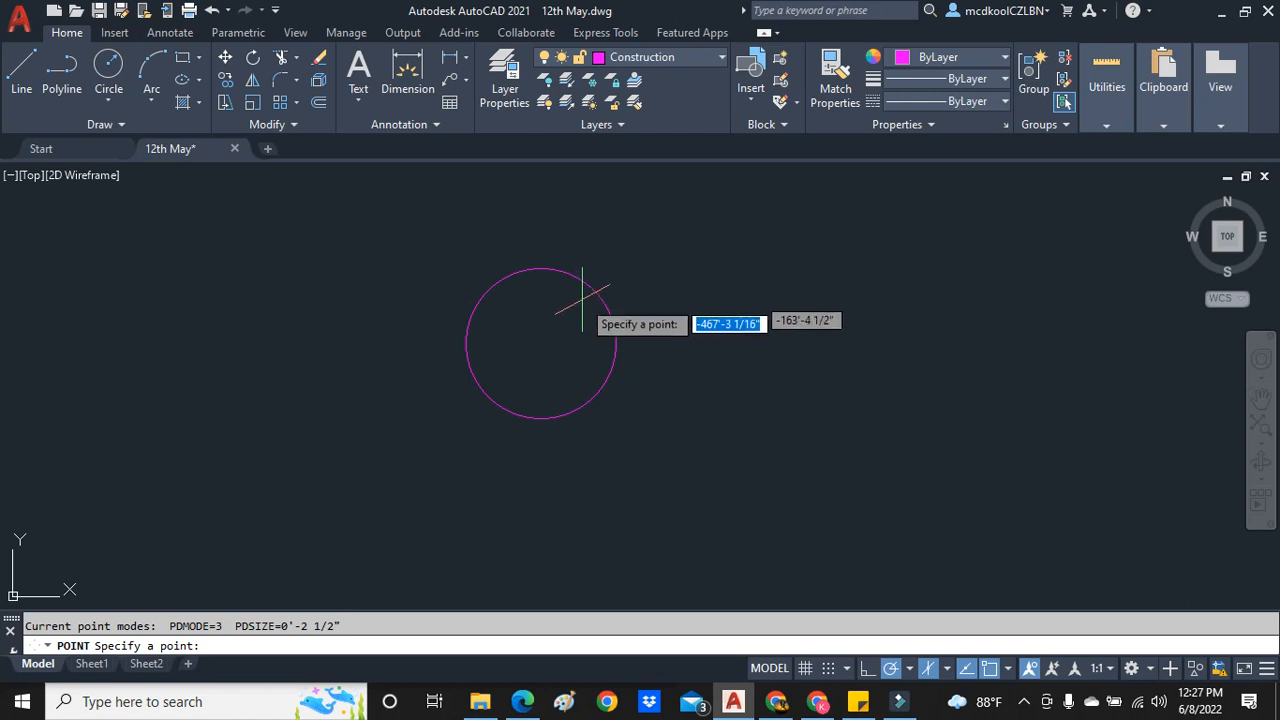
pyautogui.click(597, 293)
pyautogui.scroll(2, 598, 300)
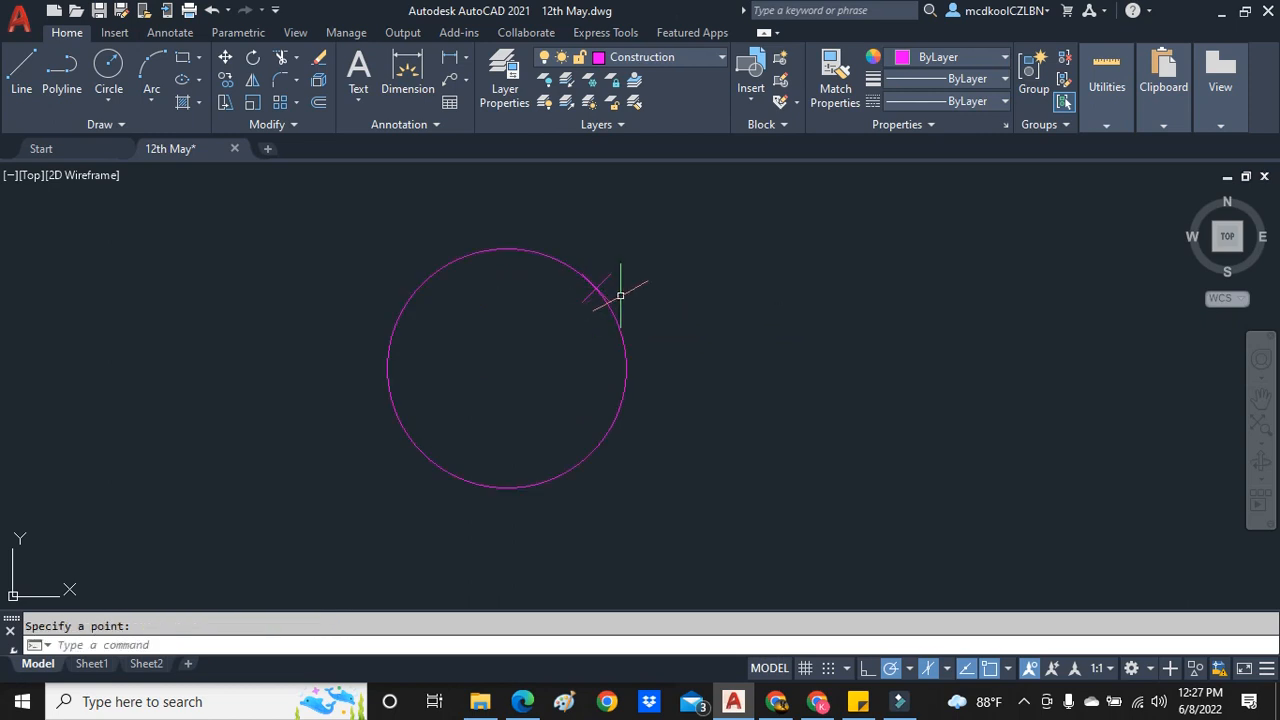
# - Move the circumference point to the Text layer and clear the selection
pyautogui.click(597, 291)
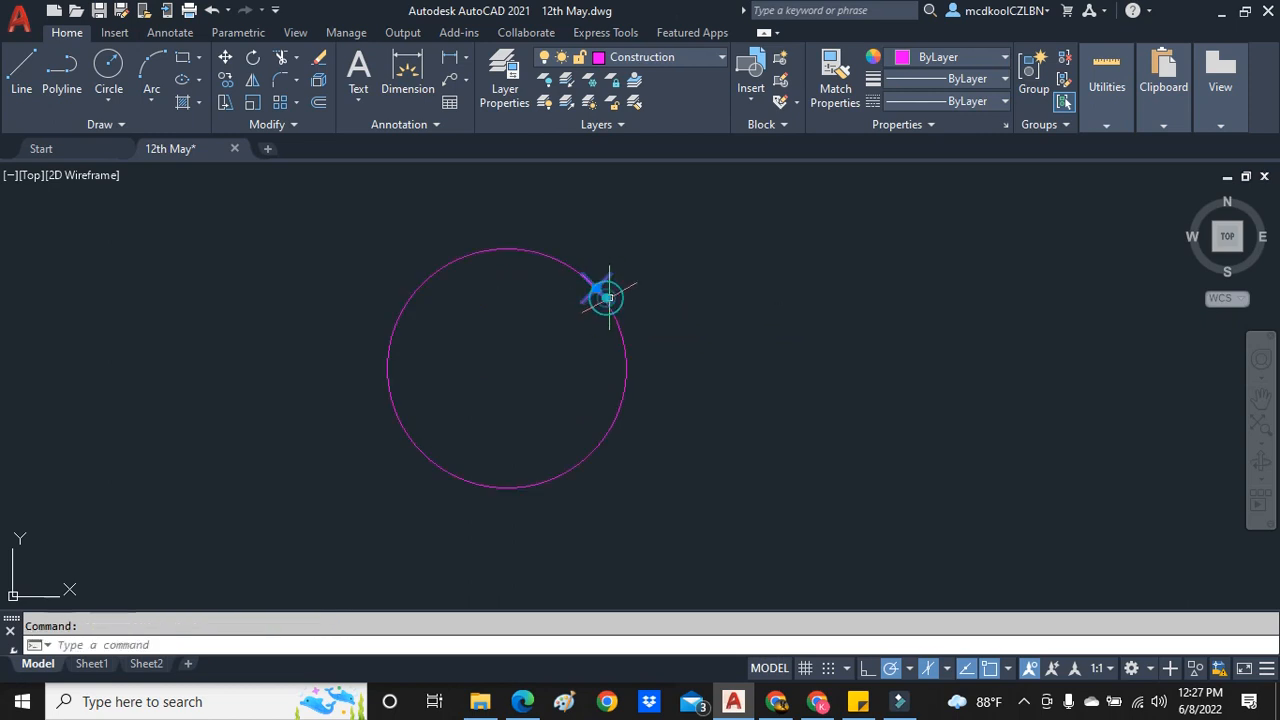
pyautogui.click(668, 62)
pyautogui.click(625, 330)
pyautogui.press('Escape')
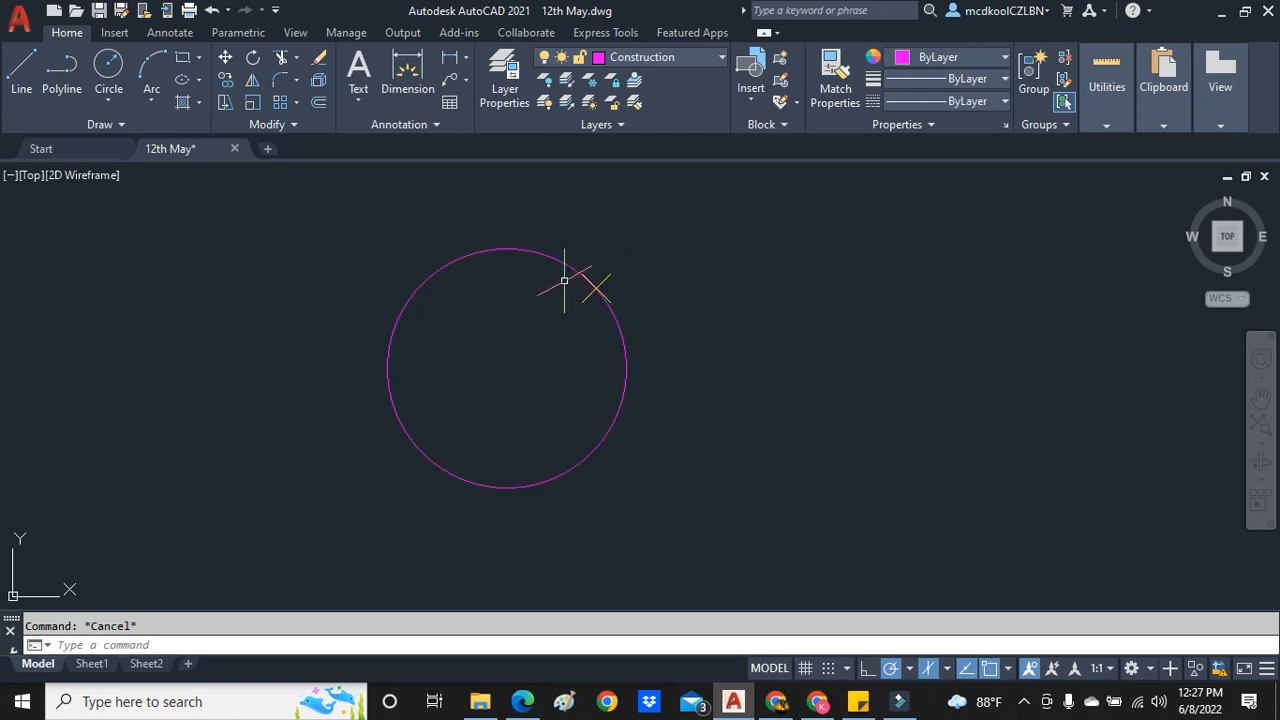
pyautogui.scroll(2, 453, 277)
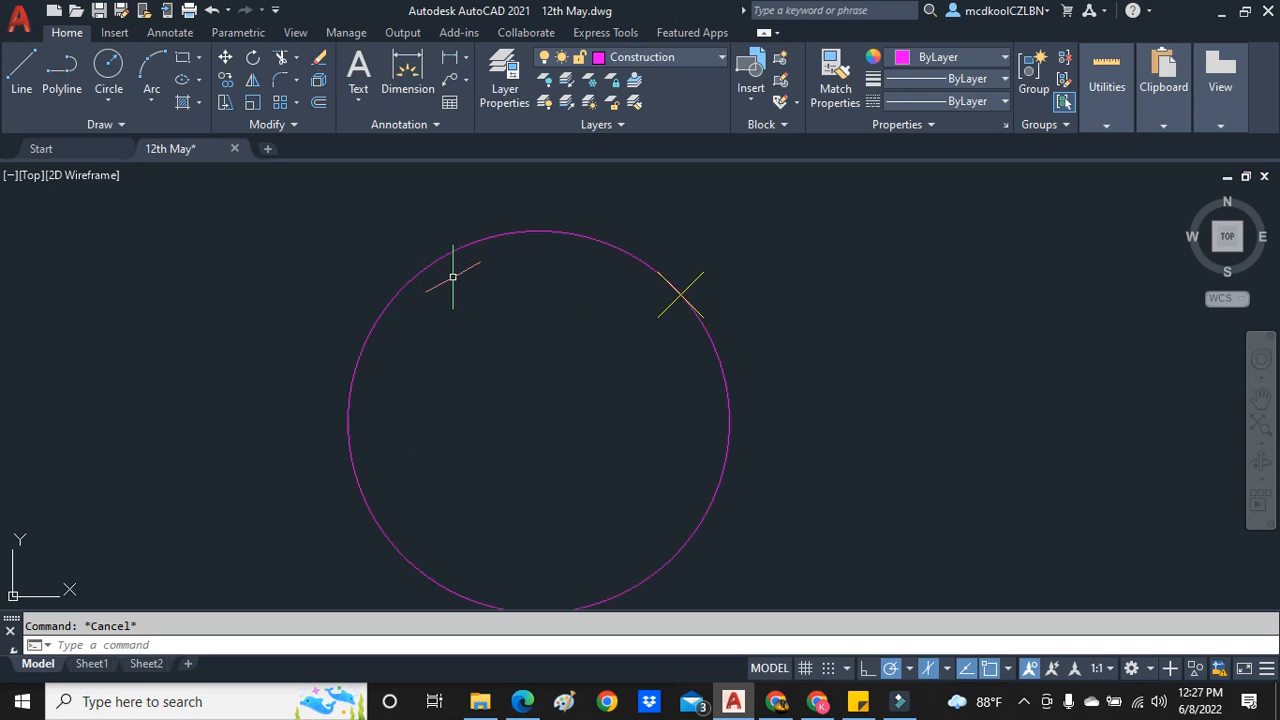
pyautogui.click(695, 309)
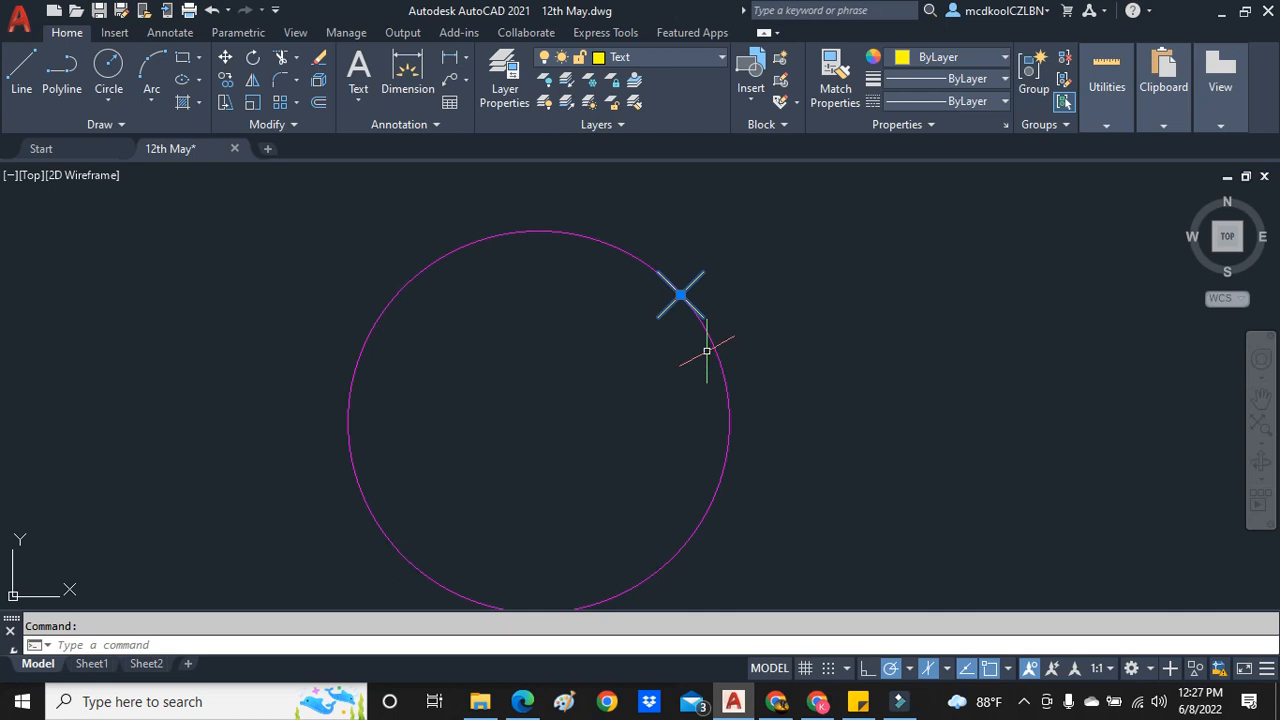
pyautogui.press('Escape')
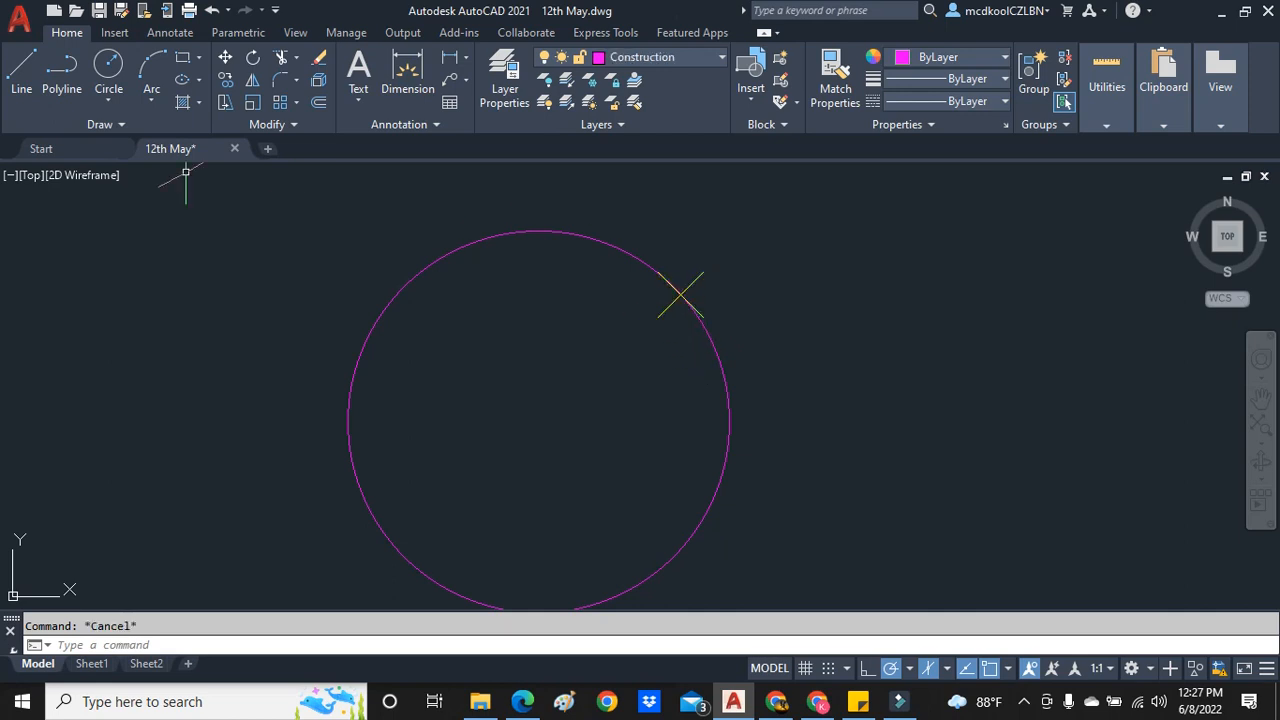
# - Draw a radius line from the circumference point to the circle's center
pyautogui.click(21, 70)
pyautogui.click(681, 294)
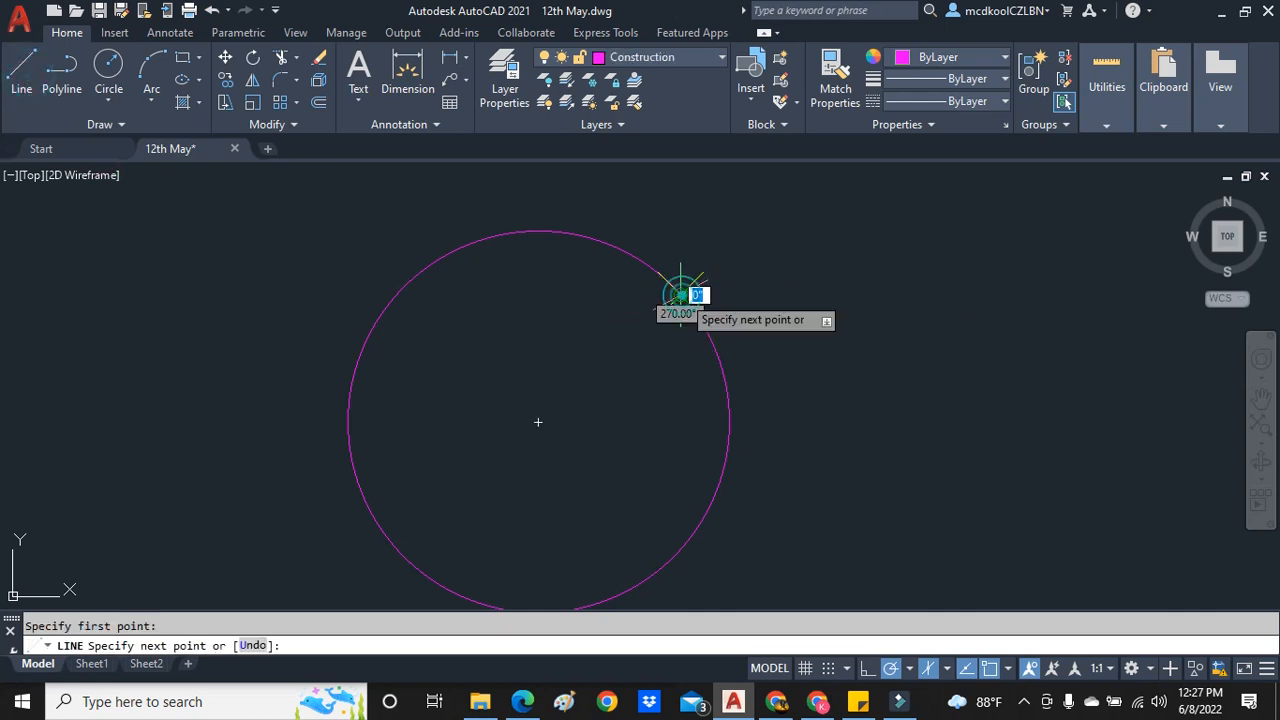
pyautogui.click(538, 421)
pyautogui.press('Escape')
pyautogui.scroll(-2, 663, 349)
pyautogui.scroll(2, 686, 286)
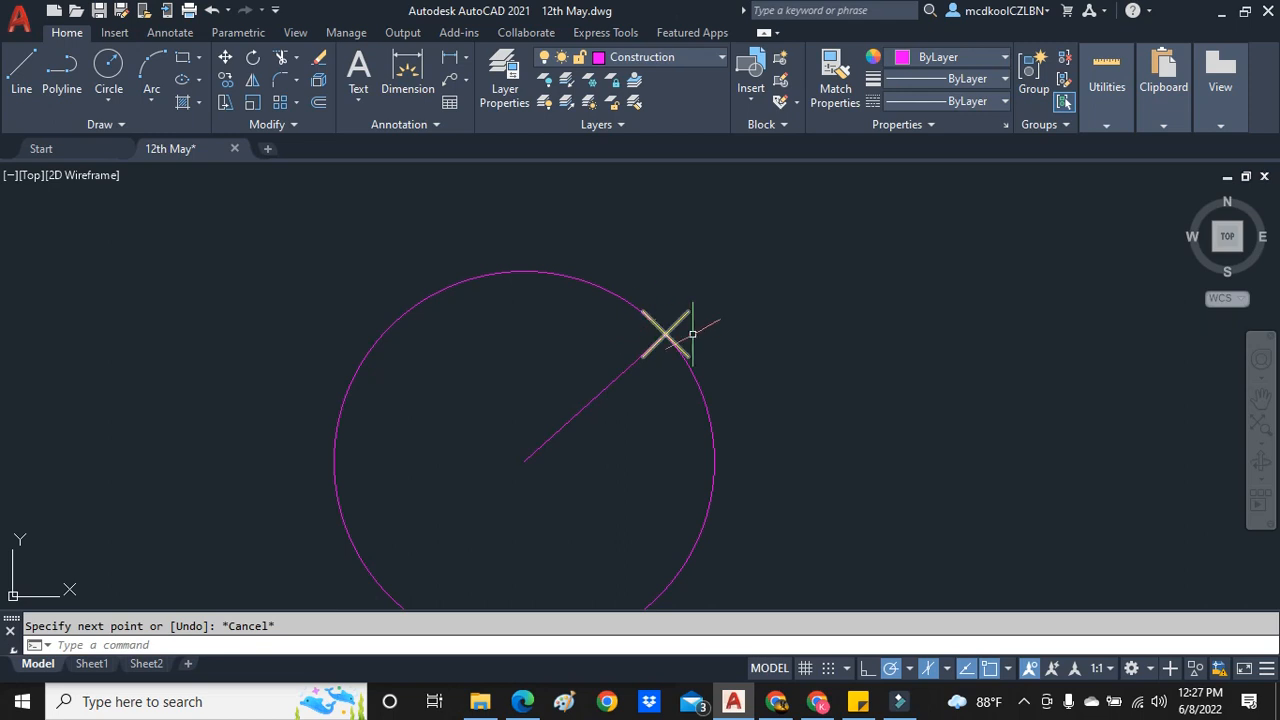
# - Draw a smaller circle centered on the circumference point, about half the radius of the main circle
pyautogui.scroll(-2, 690, 280)
pyautogui.scroll(2, 684, 260)
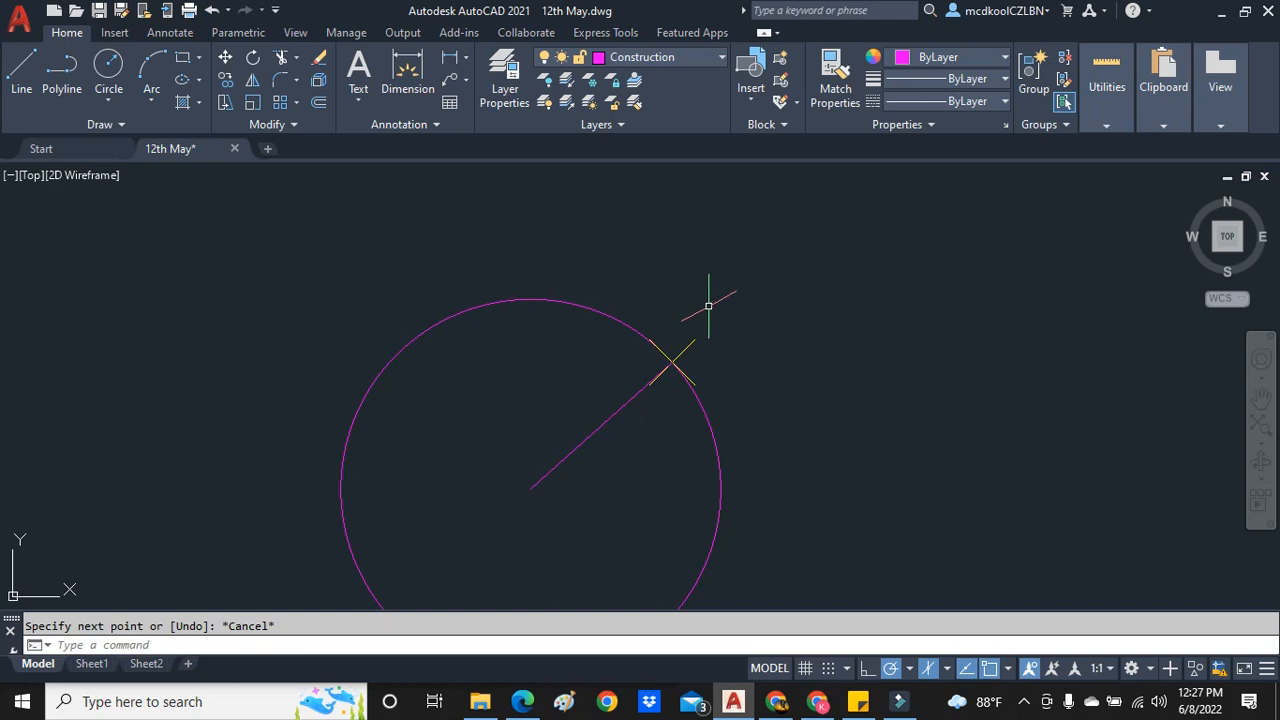
pyautogui.scroll(-2, 703, 353)
pyautogui.scroll(2, 726, 288)
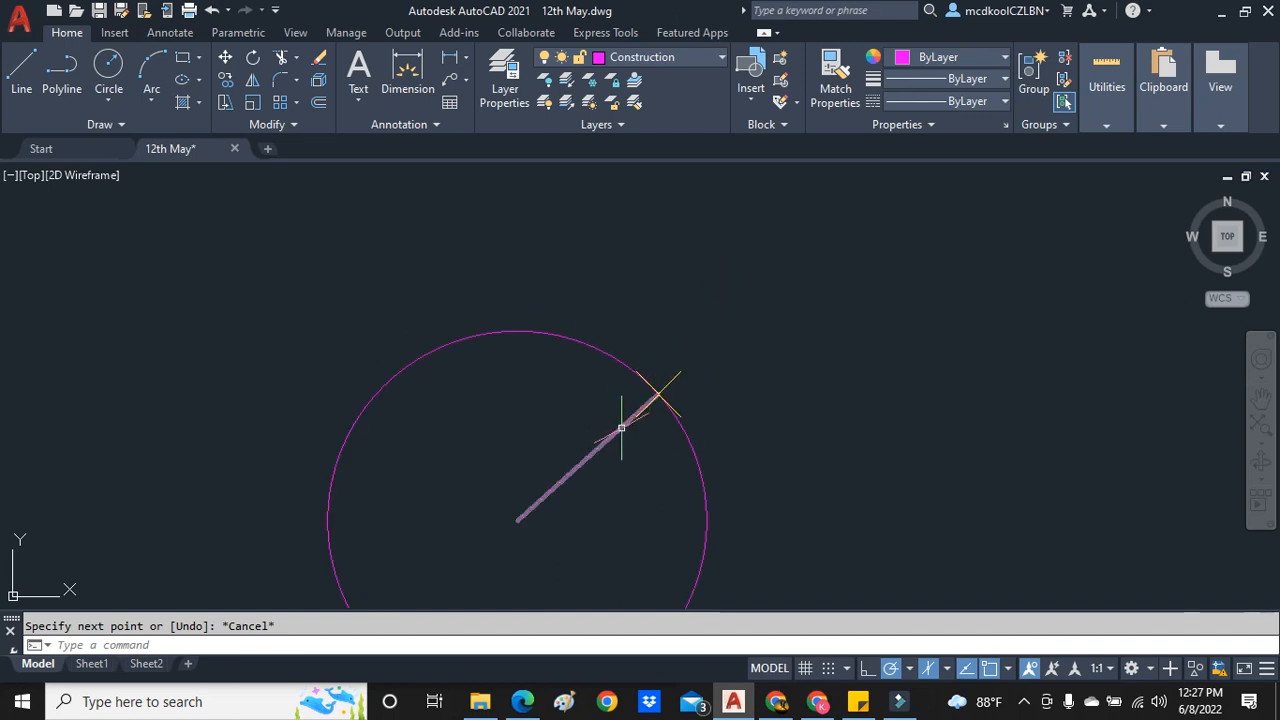
pyautogui.click(104, 106)
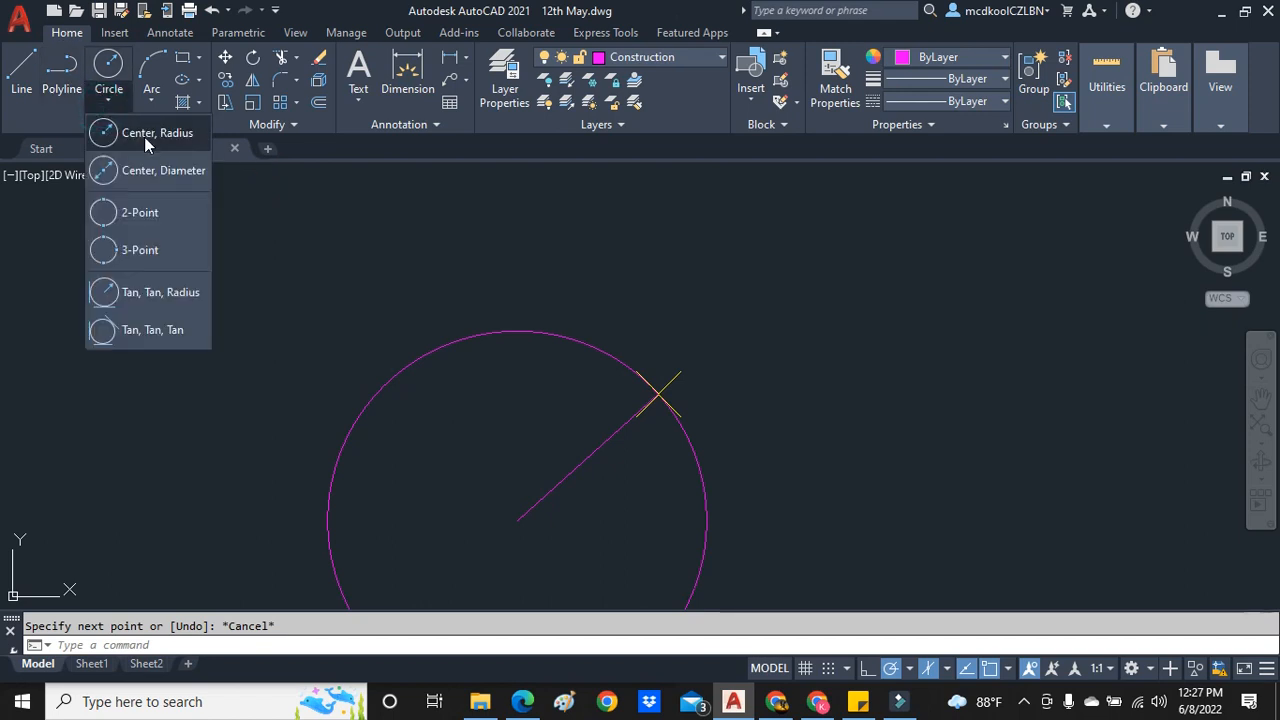
pyautogui.click(112, 132)
pyautogui.click(658, 395)
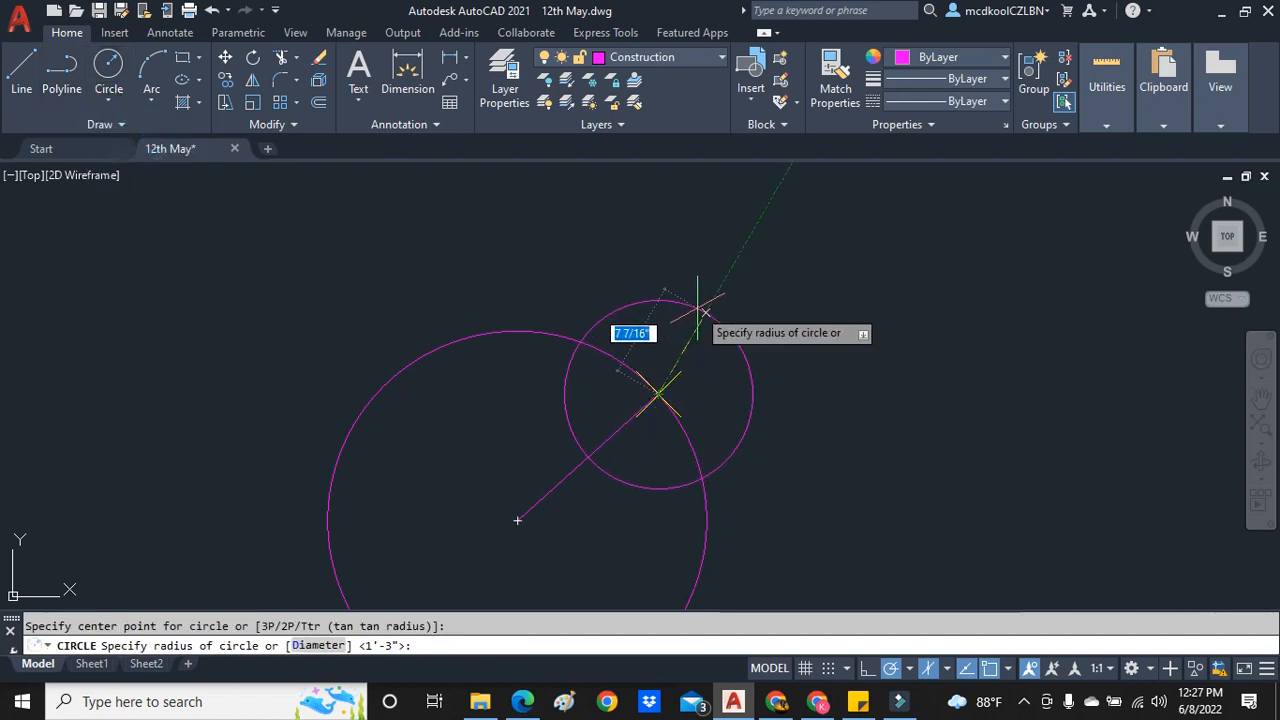
pyautogui.click(697, 300)
pyautogui.press('Escape')
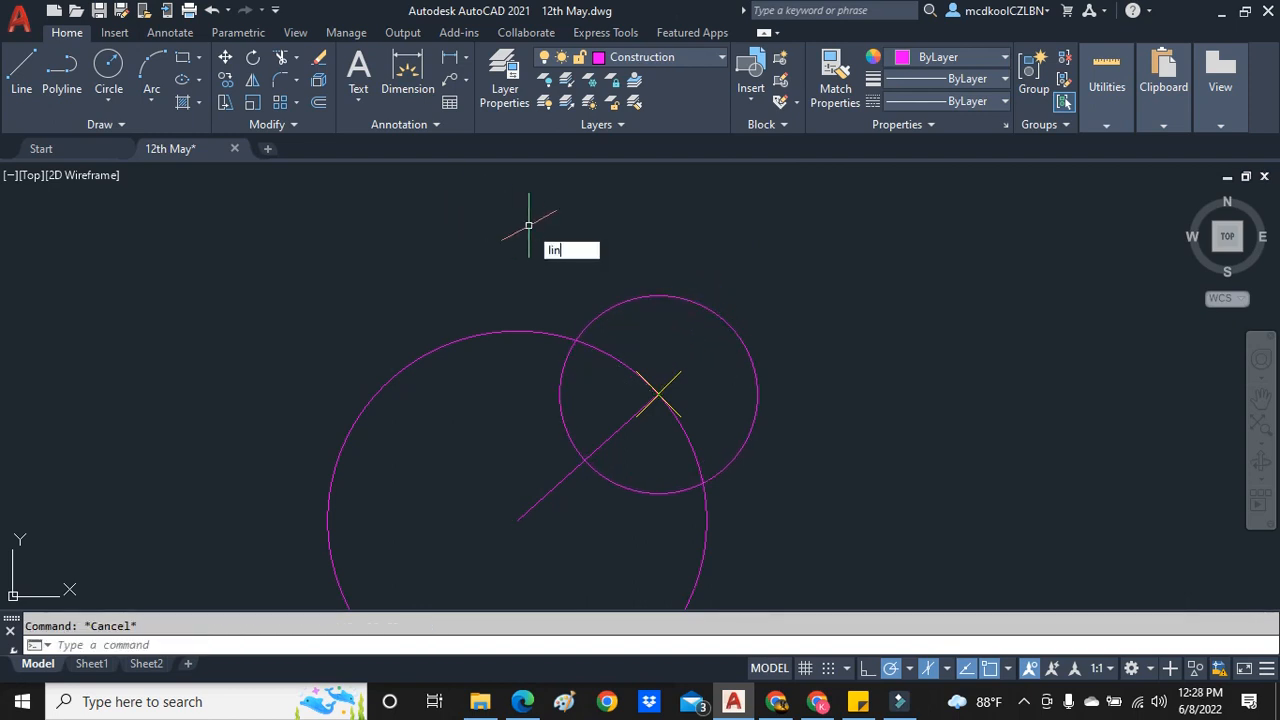
# - Draw a steep temporary cutting line across the top of the smaller circle, ending just beside the circumference point
pyautogui.write('lin')
pyautogui.press('Return')
pyautogui.click(666, 251)
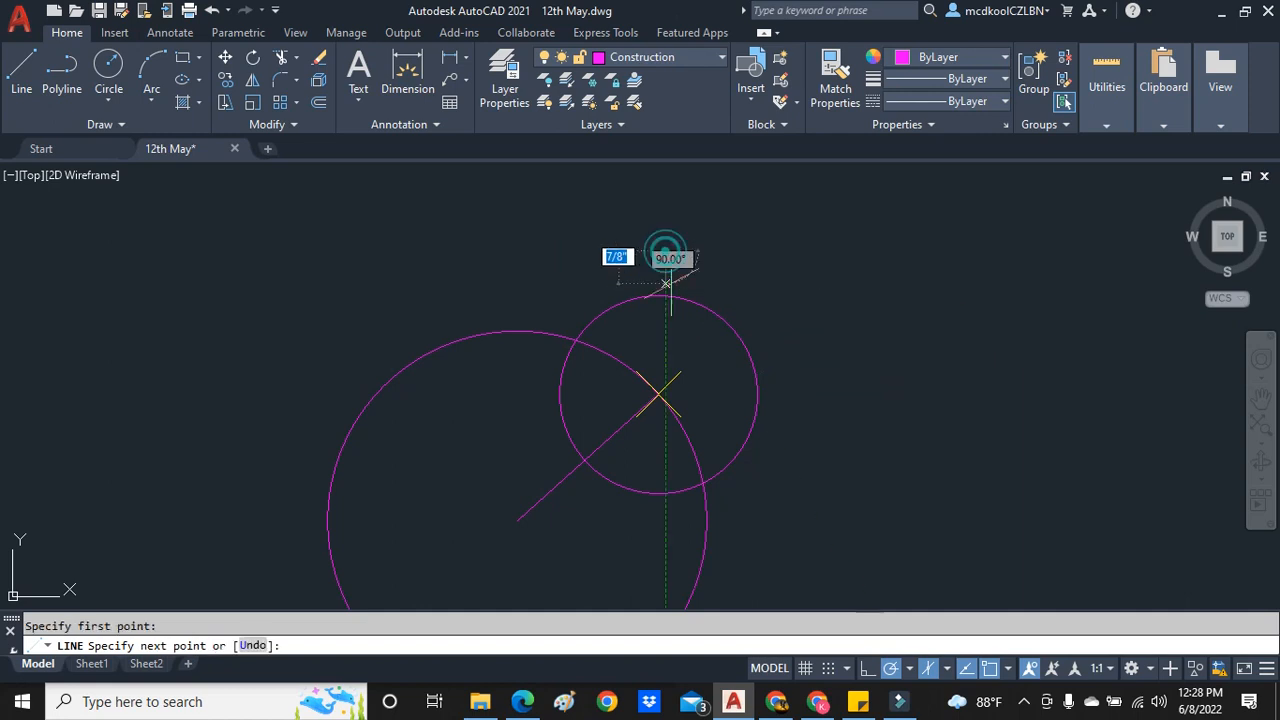
pyautogui.click(693, 395)
pyautogui.press('Escape')
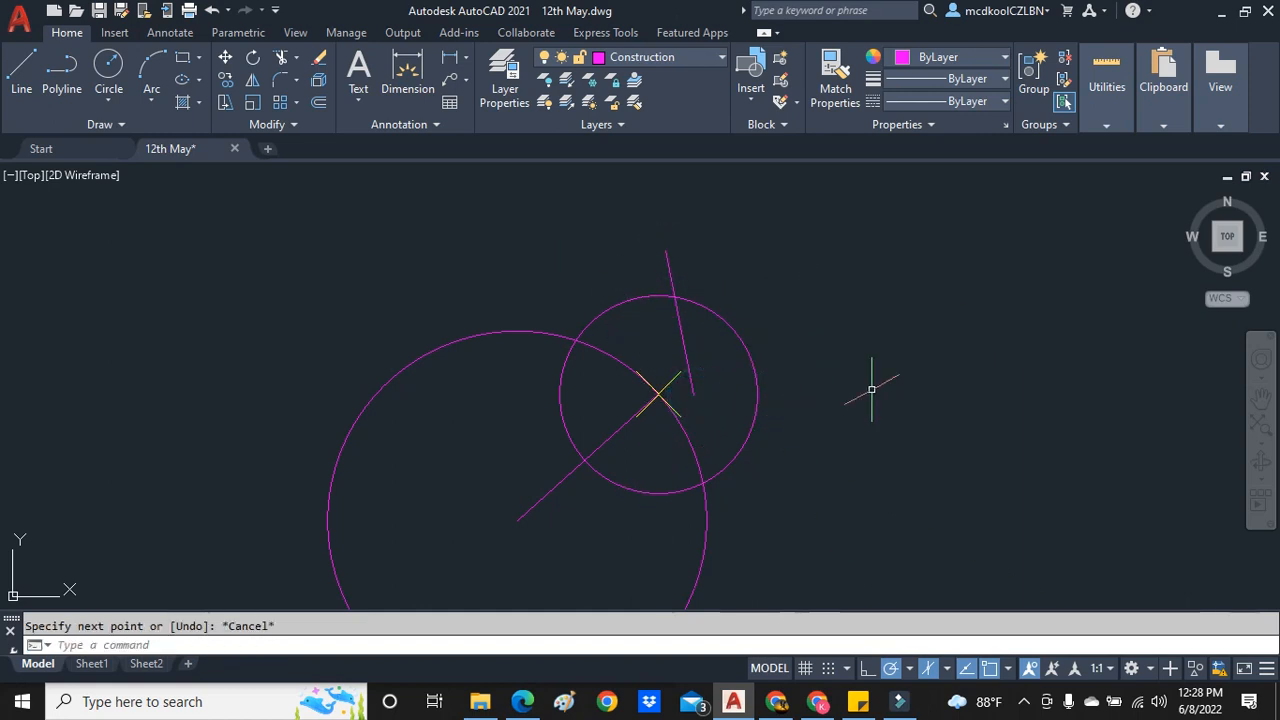
# - Trim the smaller circle to an arc running from the cutting line around to the radius line
pyautogui.write('trim')
pyautogui.press('Return')
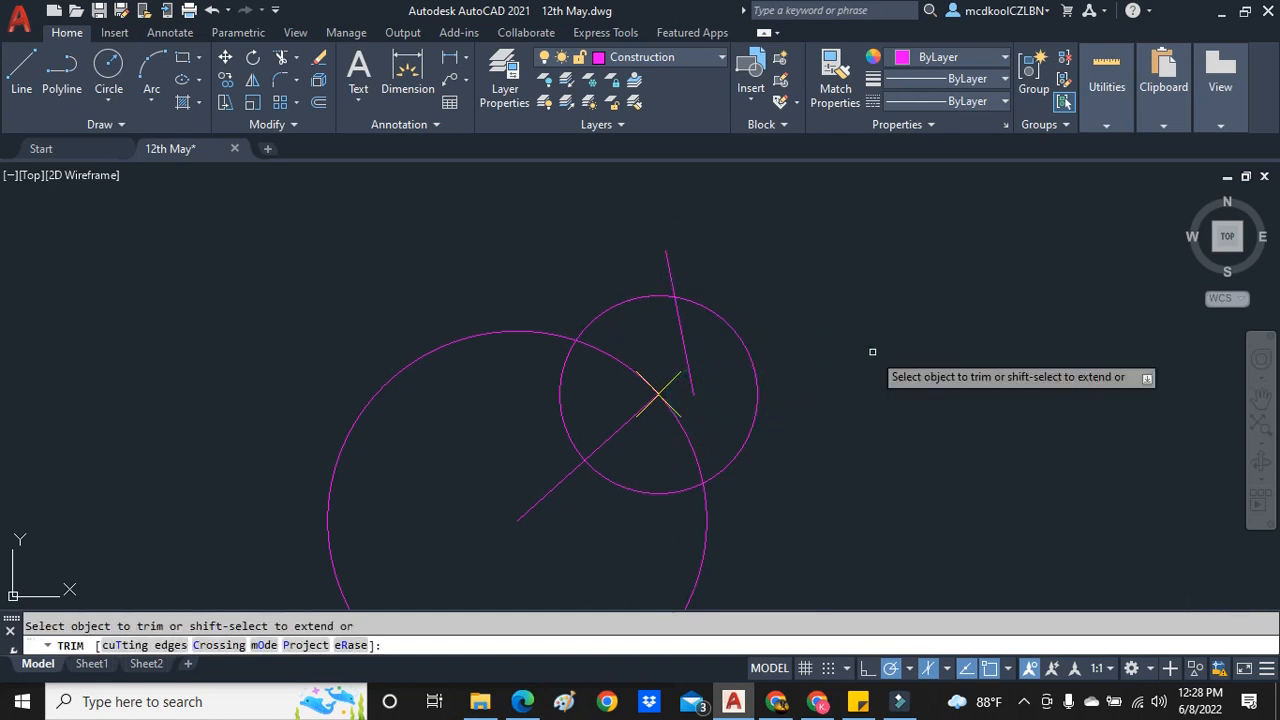
pyautogui.click(730, 328)
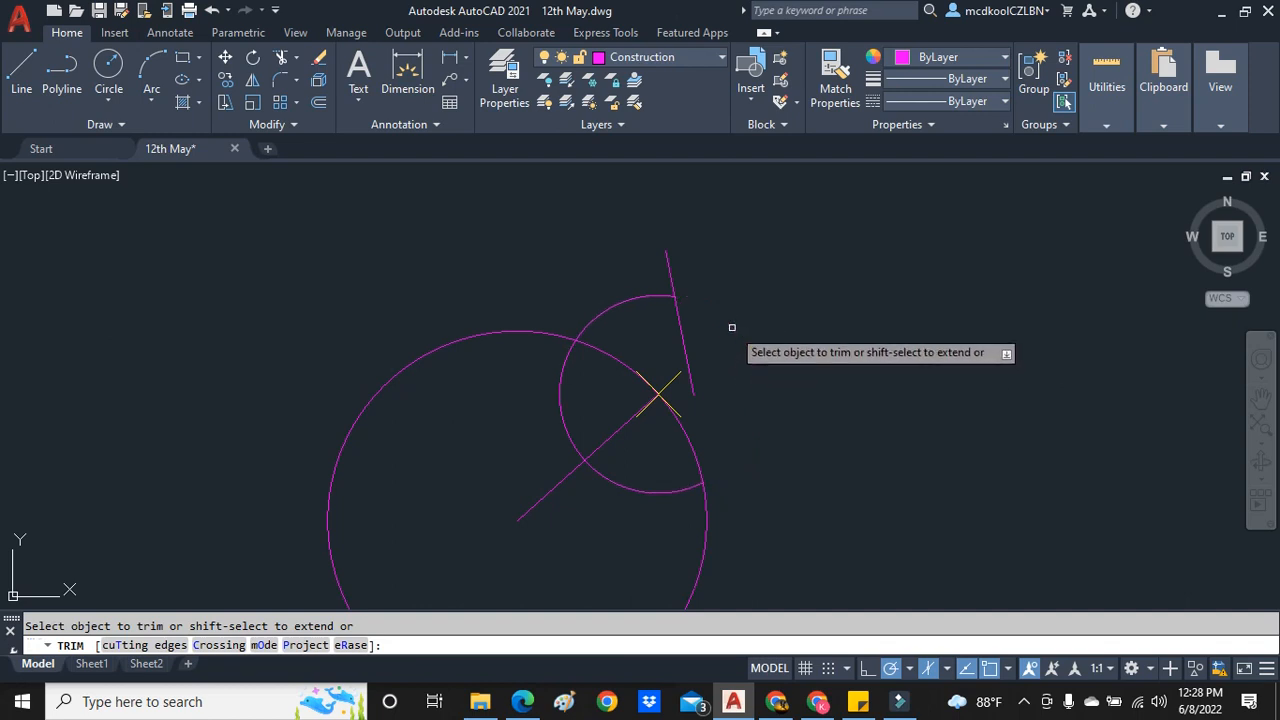
pyautogui.click(629, 487)
pyautogui.press('Escape')
# - Delete the temporary cutting line at the end of the arc
pyautogui.click(688, 364)
pyautogui.click(690, 371)
pyautogui.press('Delete')
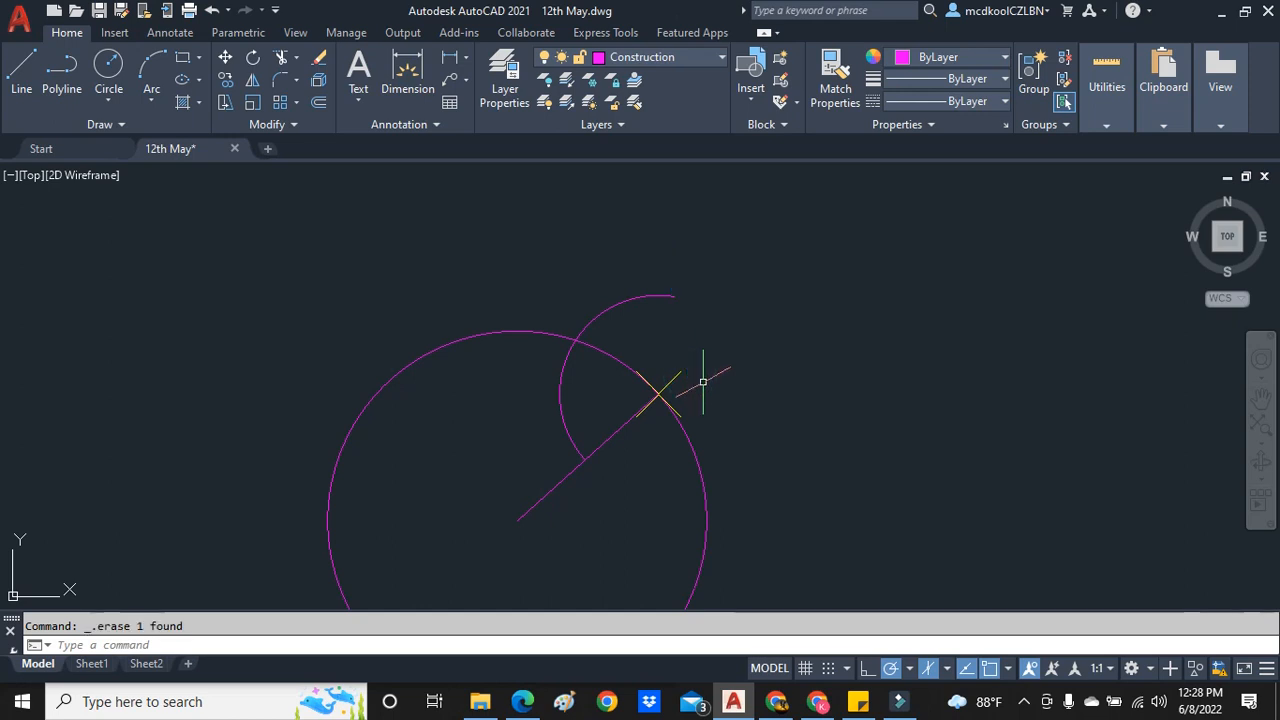
# - Copy the trimmed arc by its center to its intersection with the radius line, and place a spare copy outside the main circle
pyautogui.click(563, 420)
pyautogui.rightClick(592, 396)
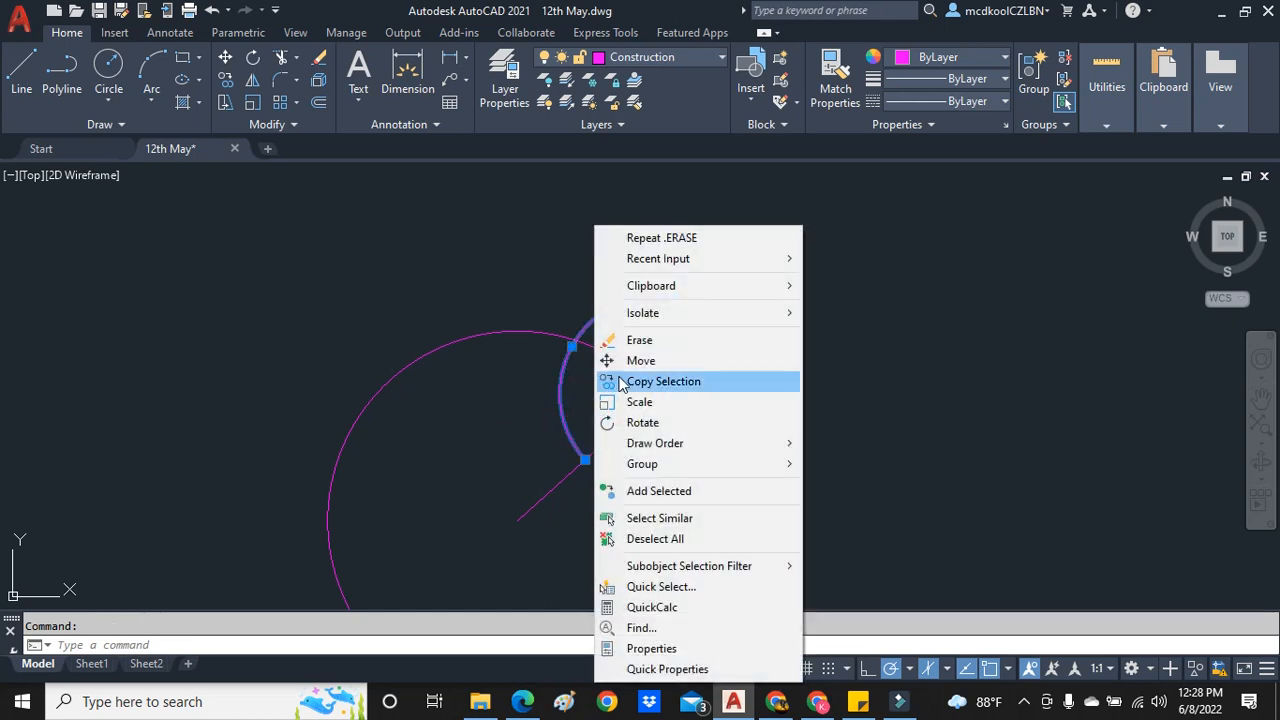
pyautogui.click(644, 384)
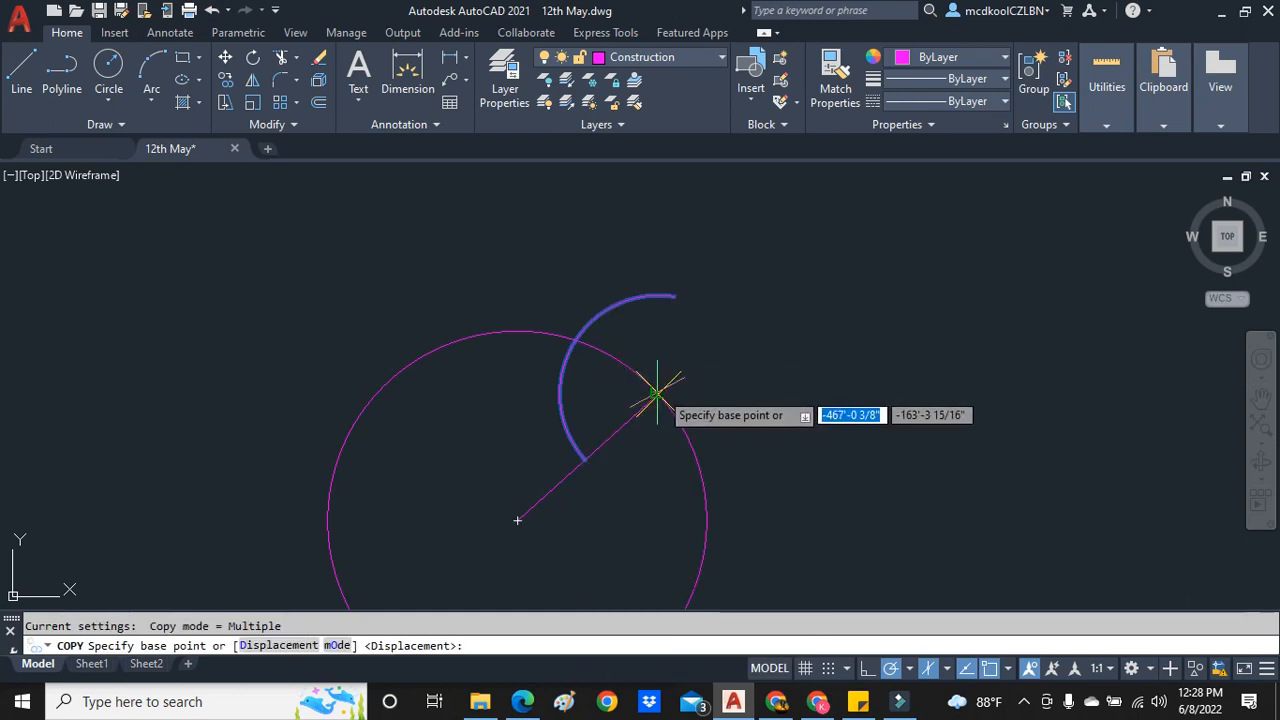
pyautogui.click(659, 390)
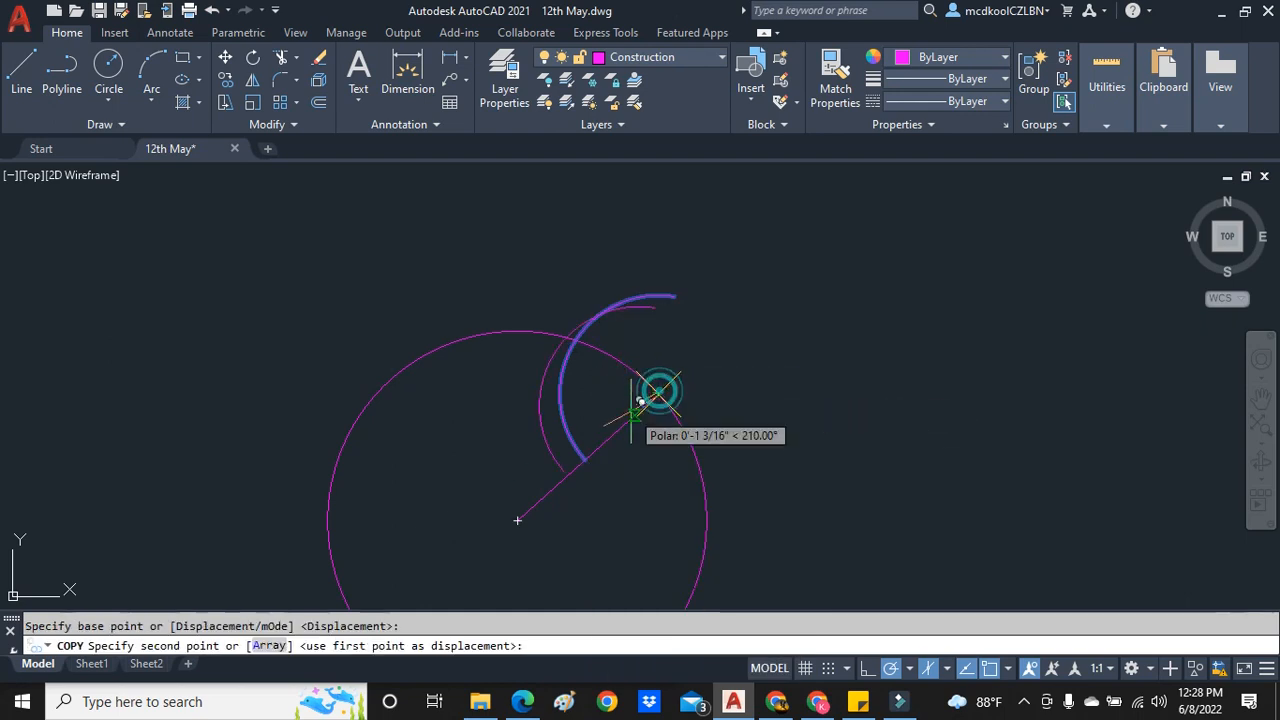
pyautogui.click(585, 459)
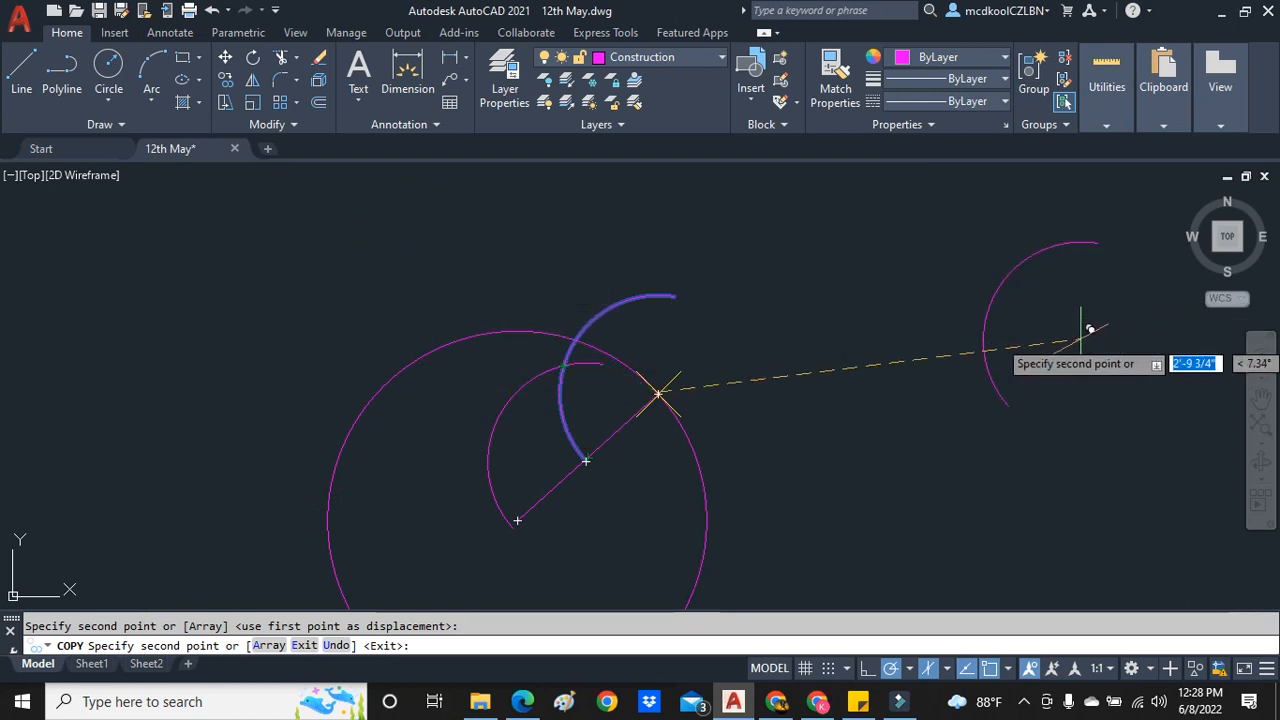
pyautogui.click(986, 345)
pyautogui.write('`')
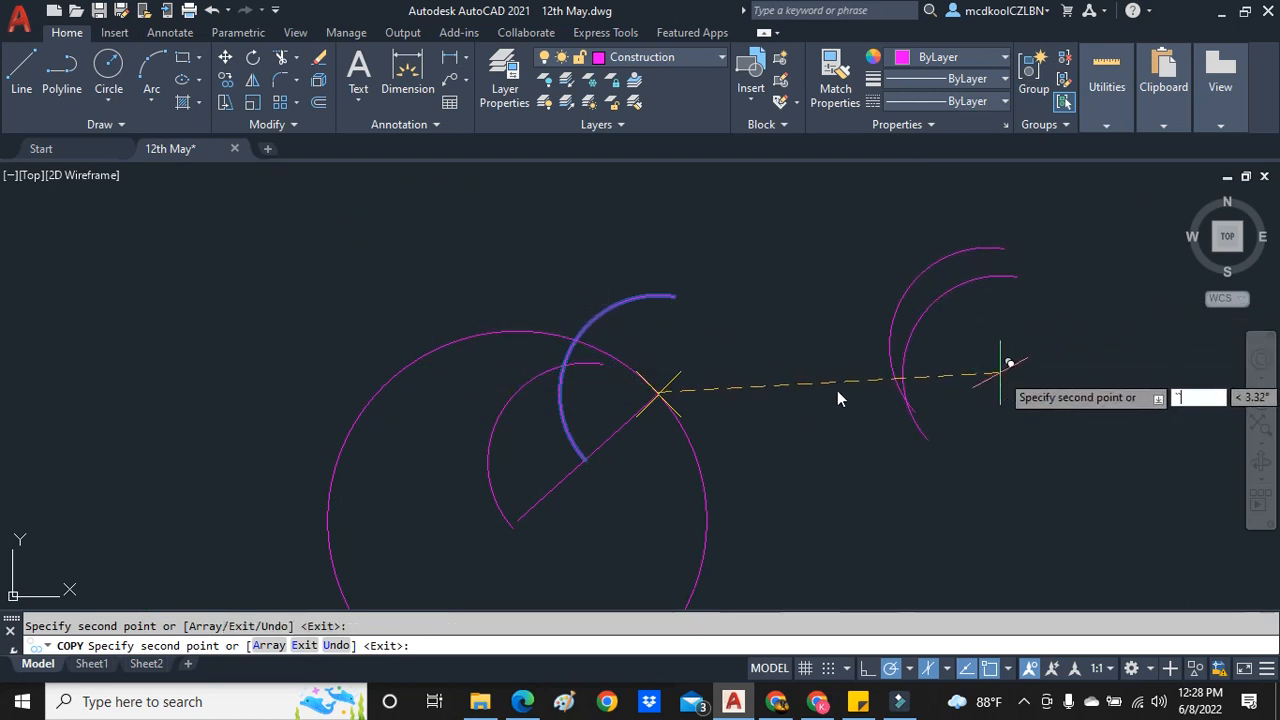
pyautogui.press('Escape')
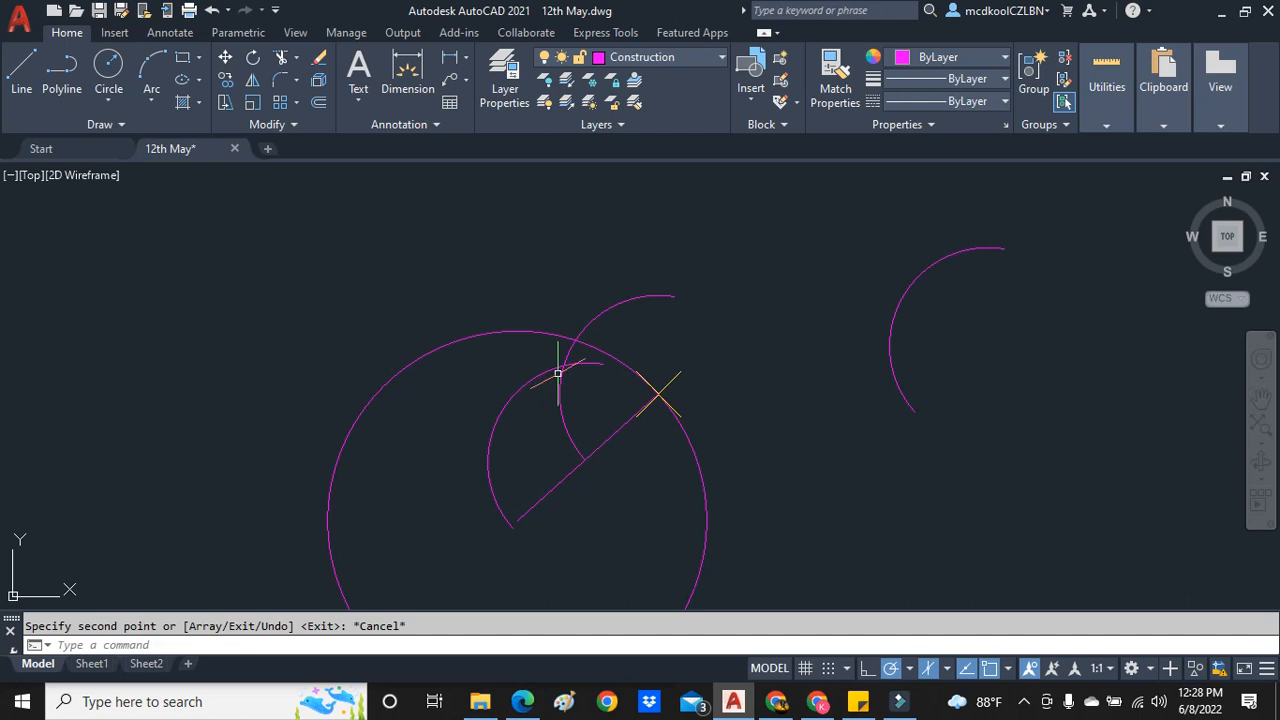
# - Copy the spare arc by its center to the intersection of the two arcs inside the main circle
pyautogui.scroll(3, 547, 361)
pyautogui.scroll(-3, 577, 351)
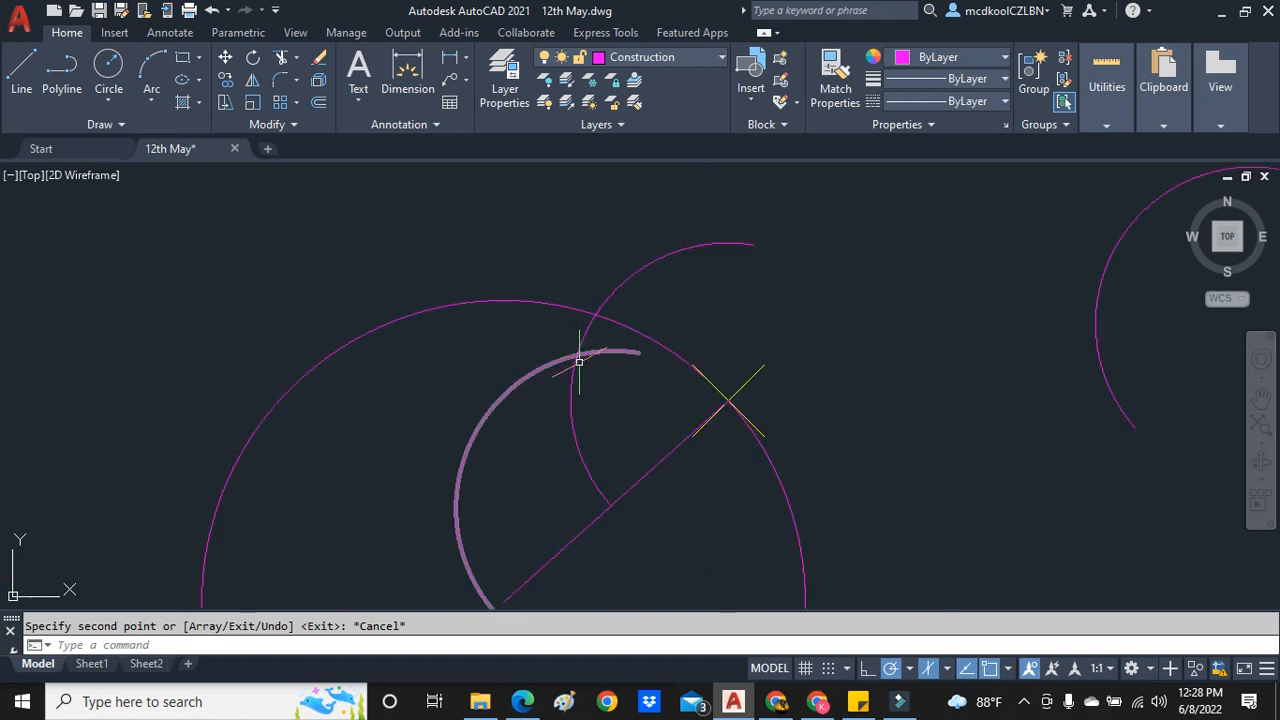
pyautogui.click(924, 284)
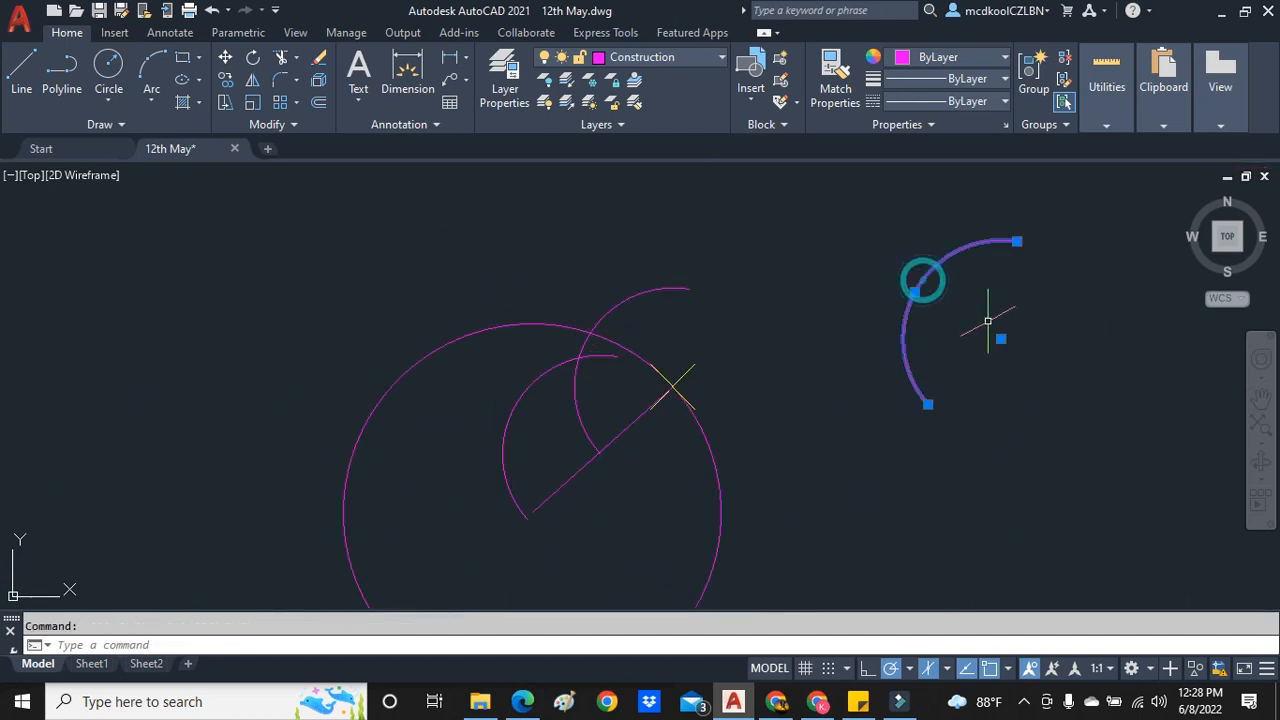
pyautogui.rightClick(1003, 333)
pyautogui.click(1088, 381)
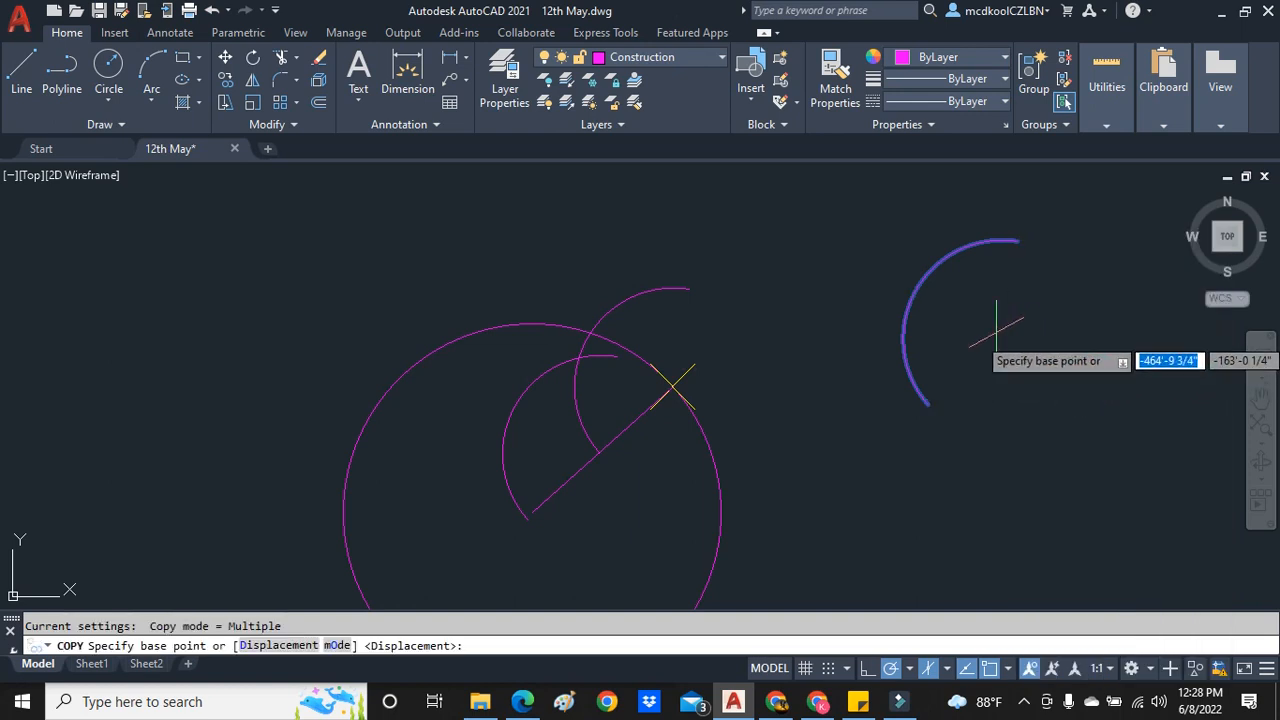
pyautogui.click(1000, 340)
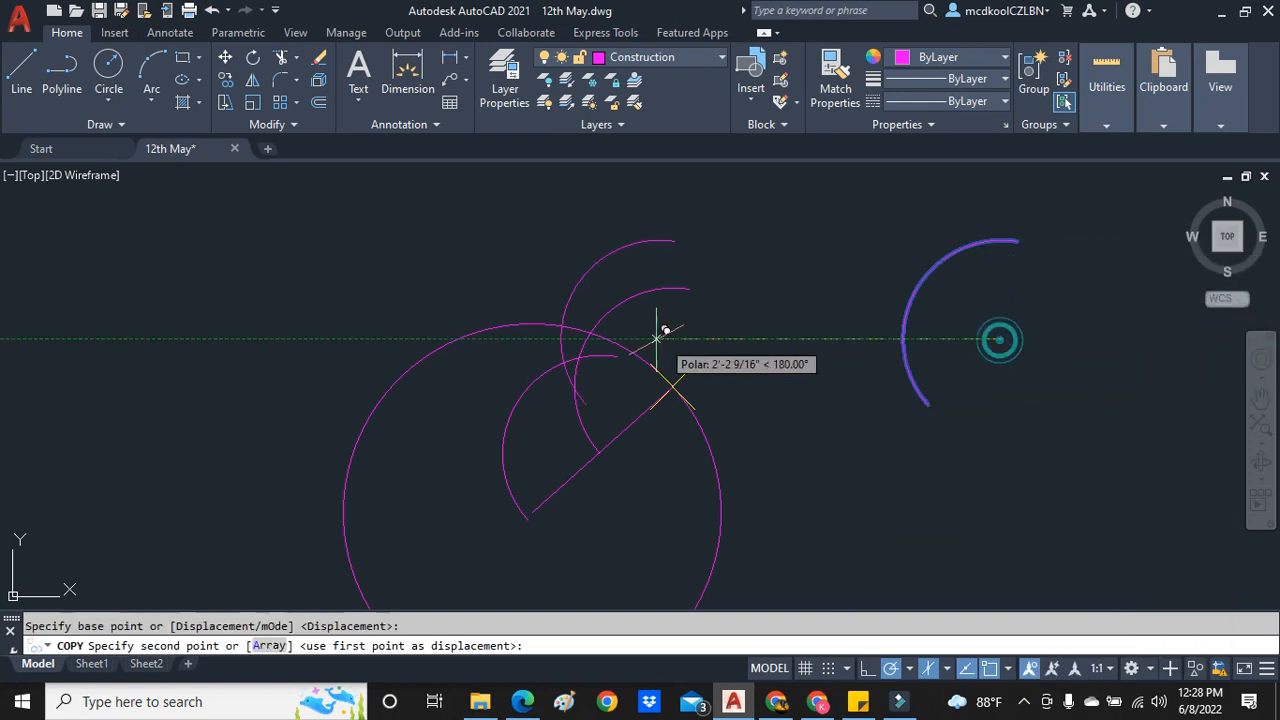
pyautogui.click(580, 352)
pyautogui.press('Escape')
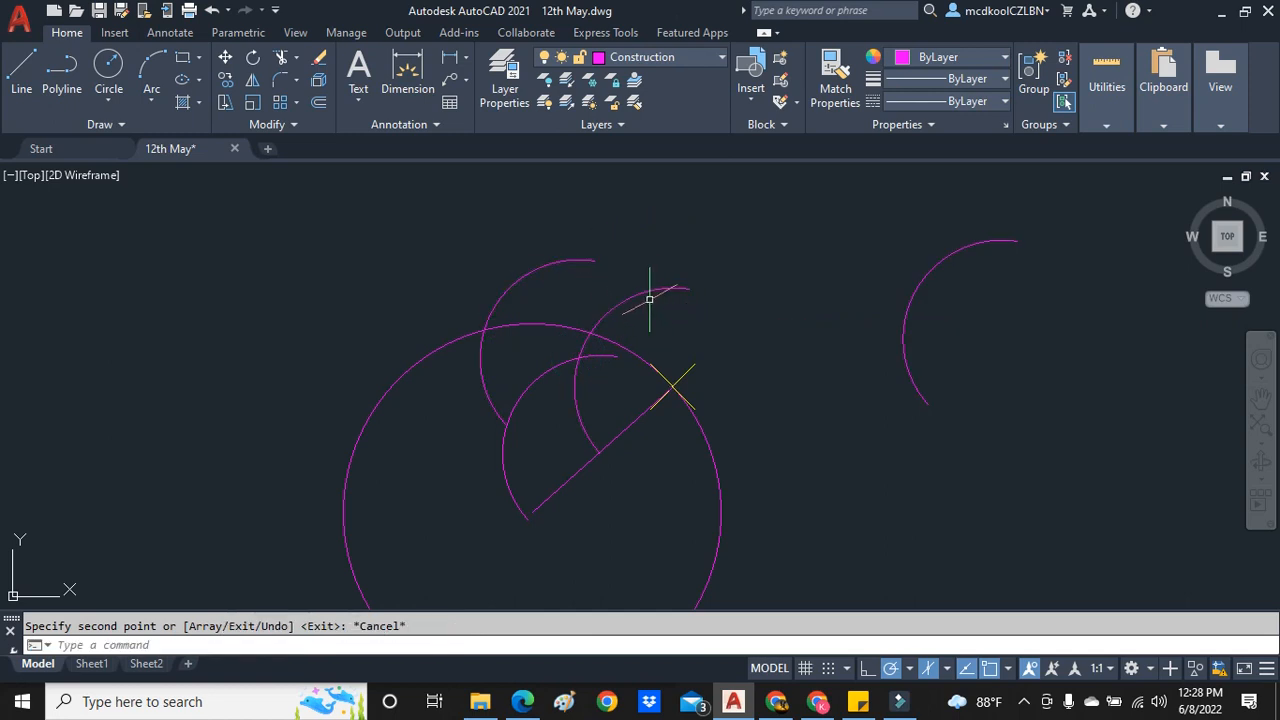
# - Rotate the new arc about its center so it sweeps over the first arc and passes through the circumference point
pyautogui.rightClick(638, 246)
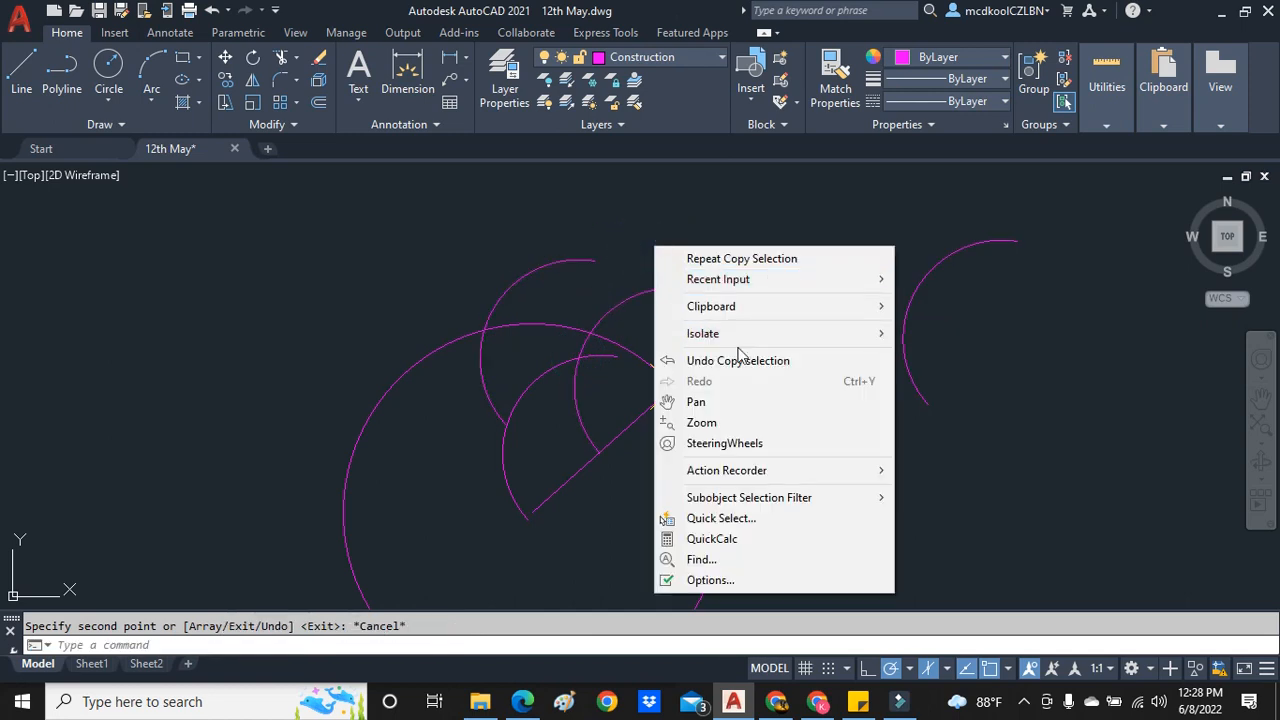
pyautogui.click(640, 246)
pyautogui.click(588, 262)
pyautogui.rightClick(646, 268)
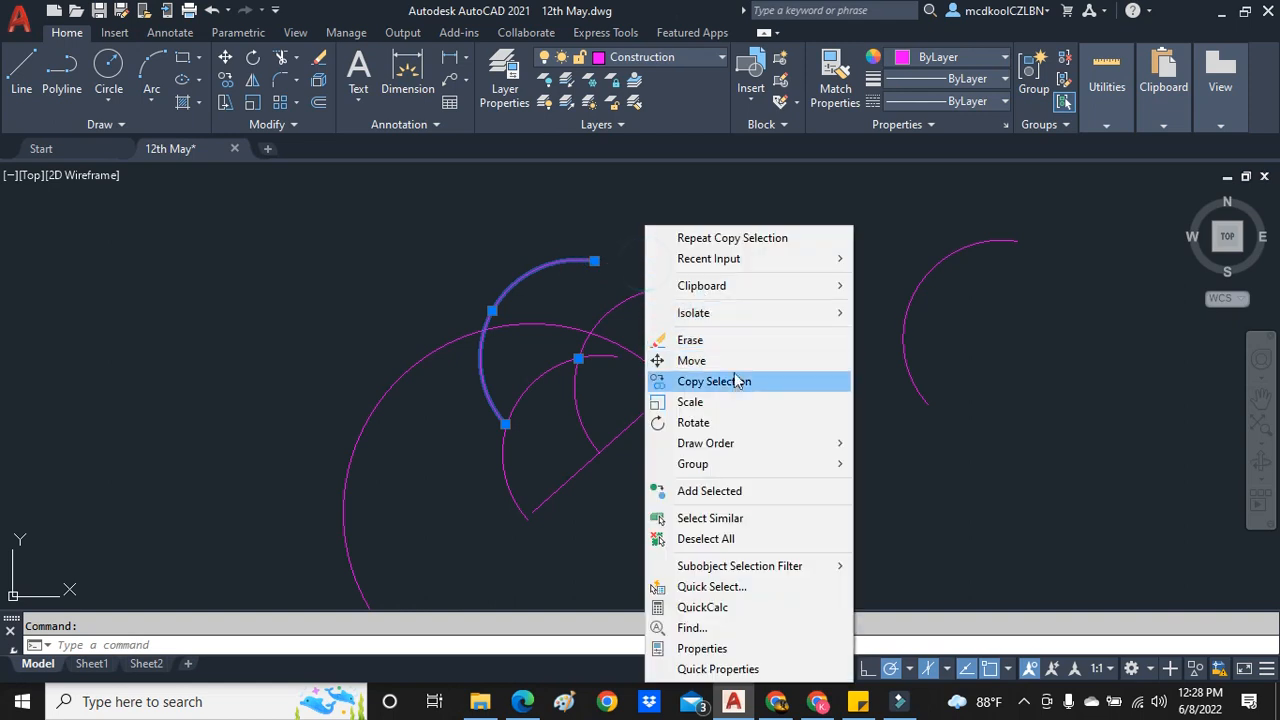
pyautogui.click(727, 423)
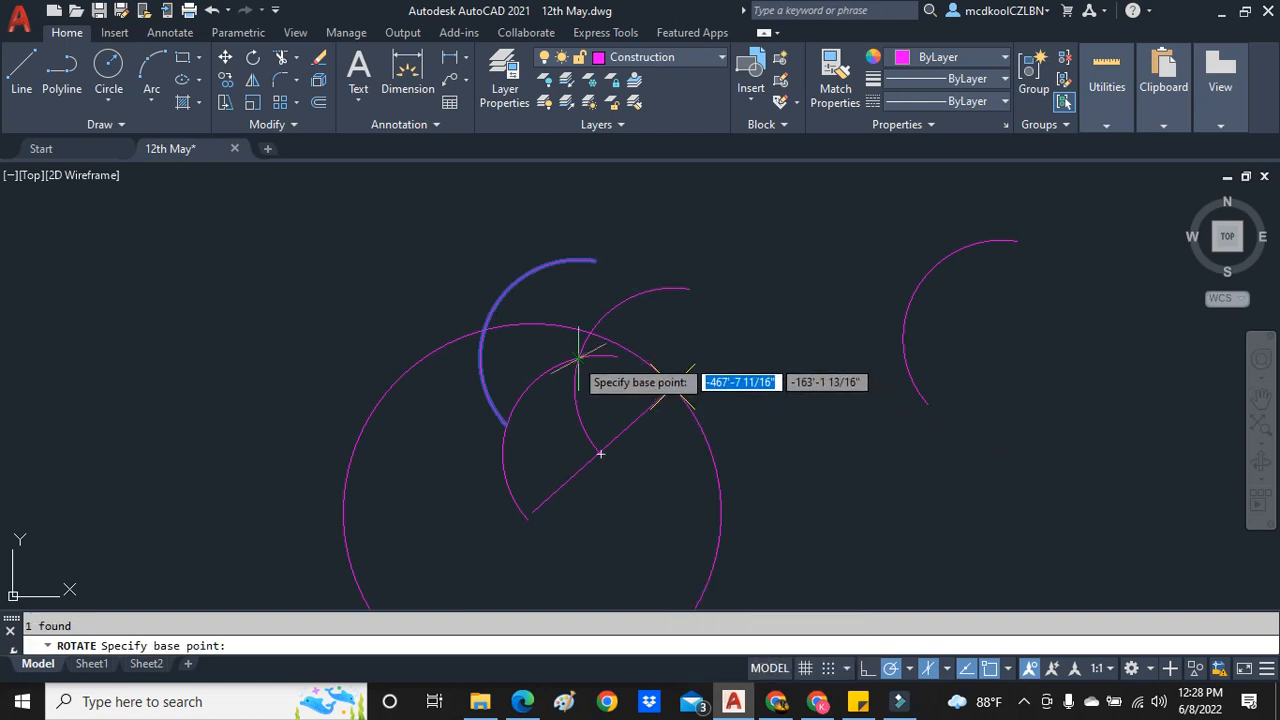
pyautogui.click(580, 357)
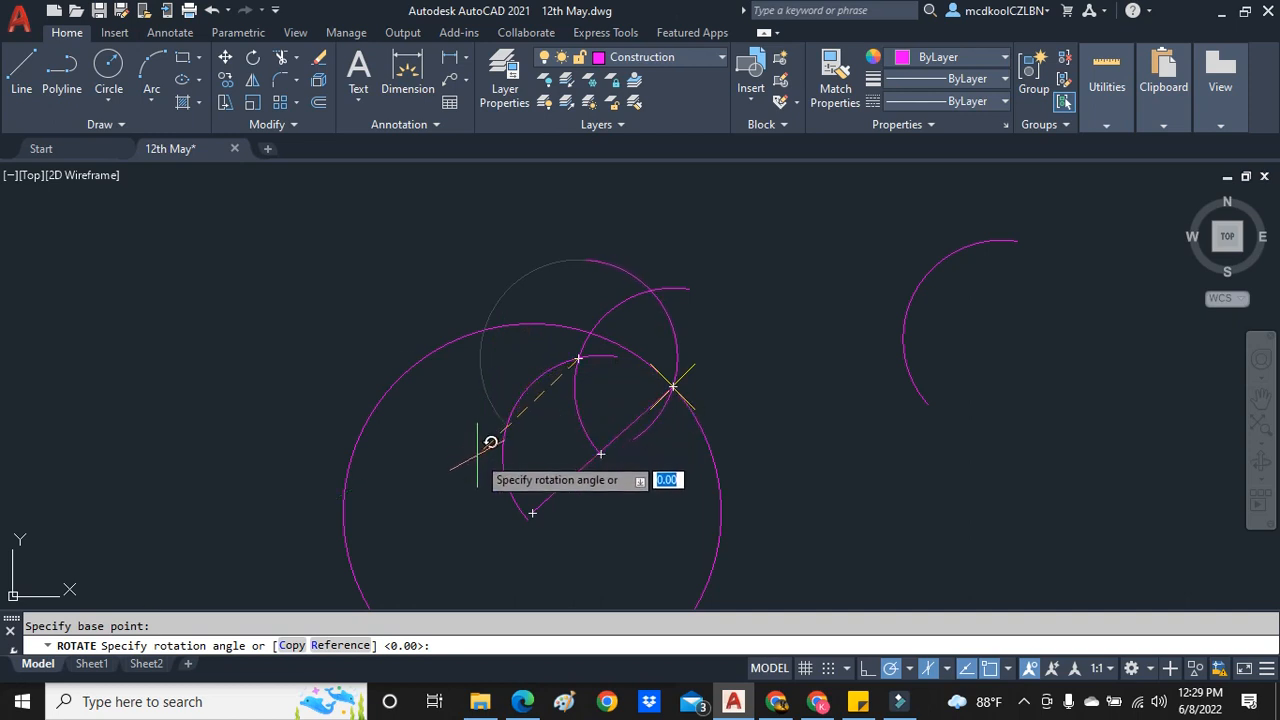
pyautogui.click(527, 570)
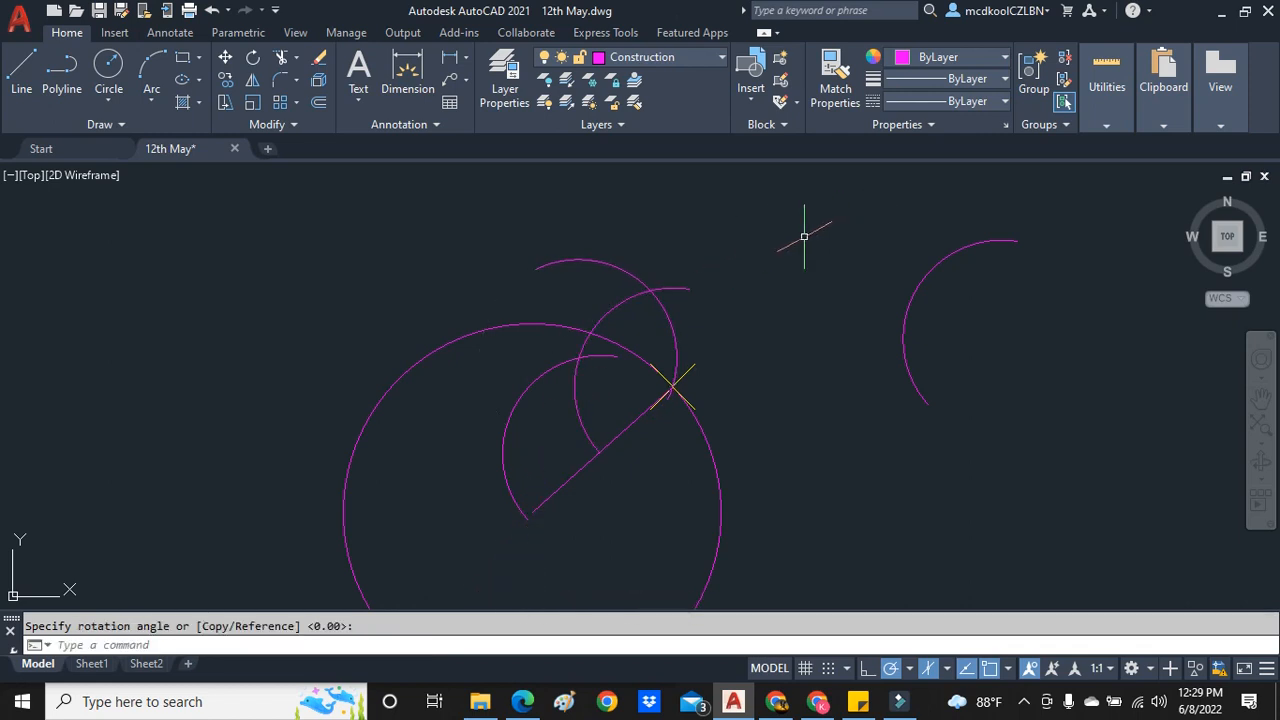
pyautogui.press('Escape')
# - Copy the rotated arc by its center to the point where it crosses the first arc
pyautogui.click(667, 320)
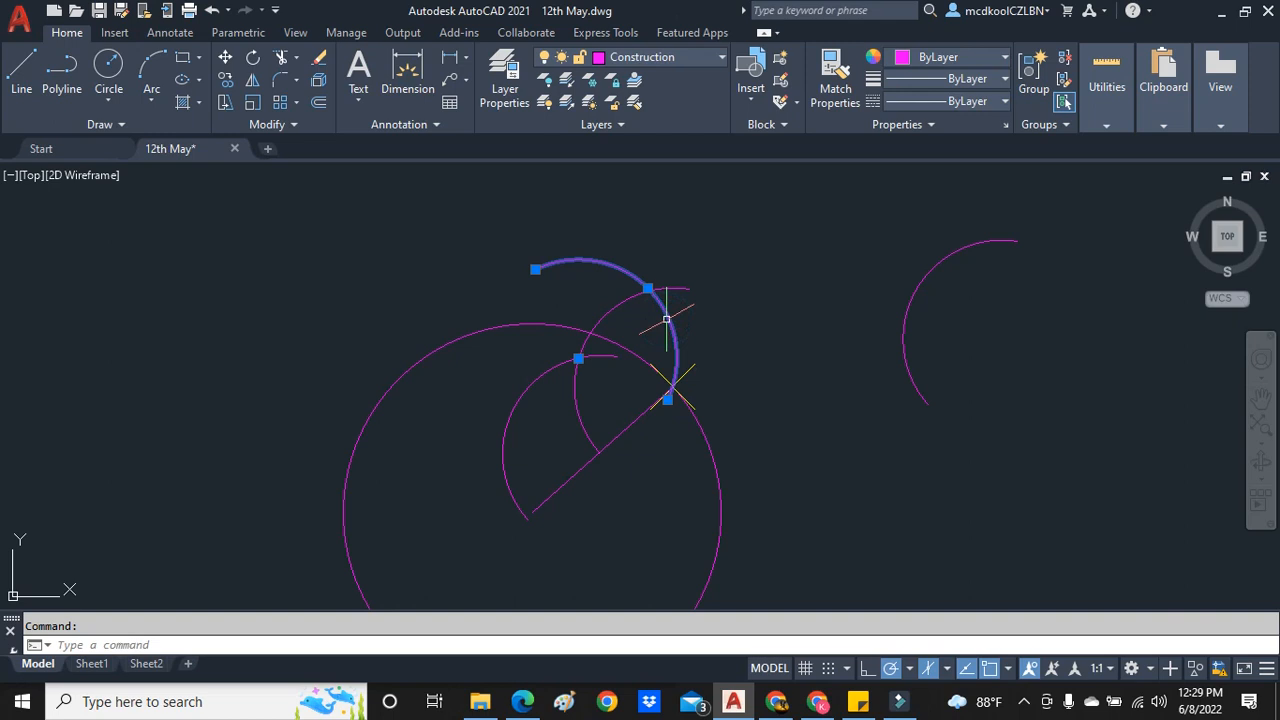
pyautogui.press('Escape')
pyautogui.click(667, 316)
pyautogui.rightClick(876, 346)
pyautogui.click(900, 381)
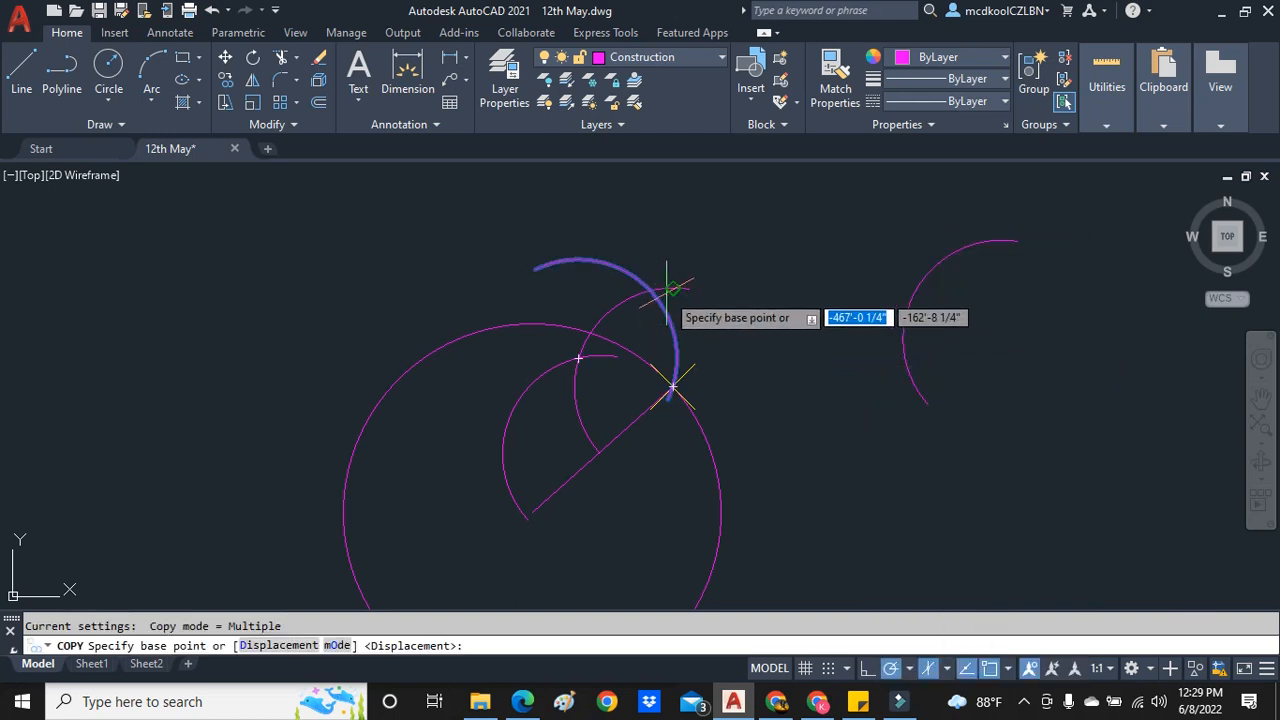
pyautogui.click(578, 357)
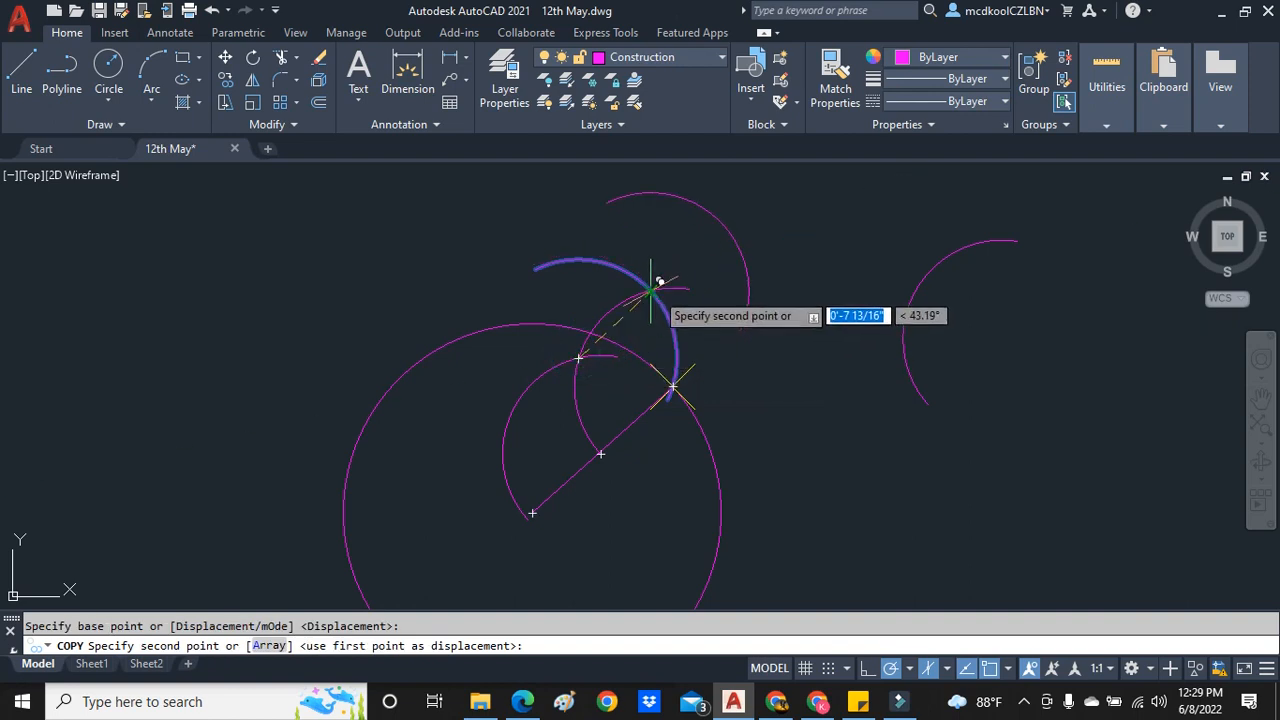
pyautogui.click(651, 288)
pyautogui.press('Escape')
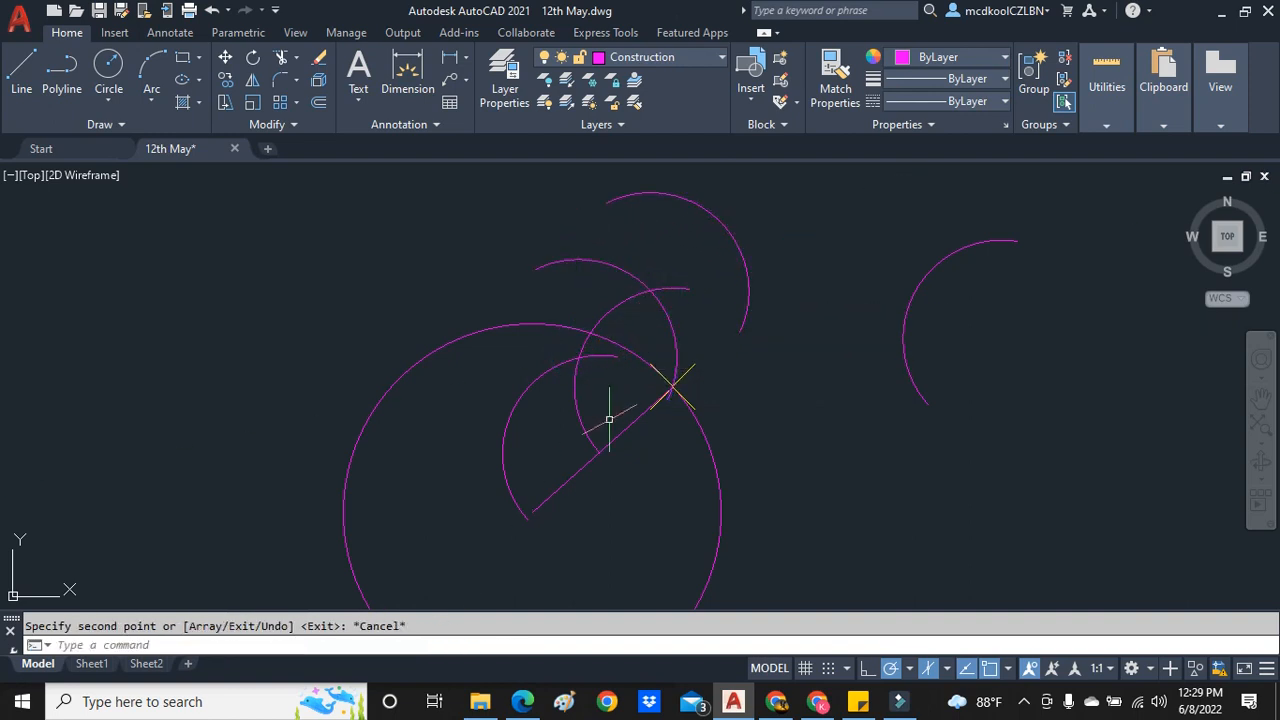
# - Rotate the uppermost arc about its center so it crosses the previous arc and passes through the intersection of the two lower arcs
pyautogui.click(731, 240)
pyautogui.click(737, 240)
pyautogui.rightClick(768, 236)
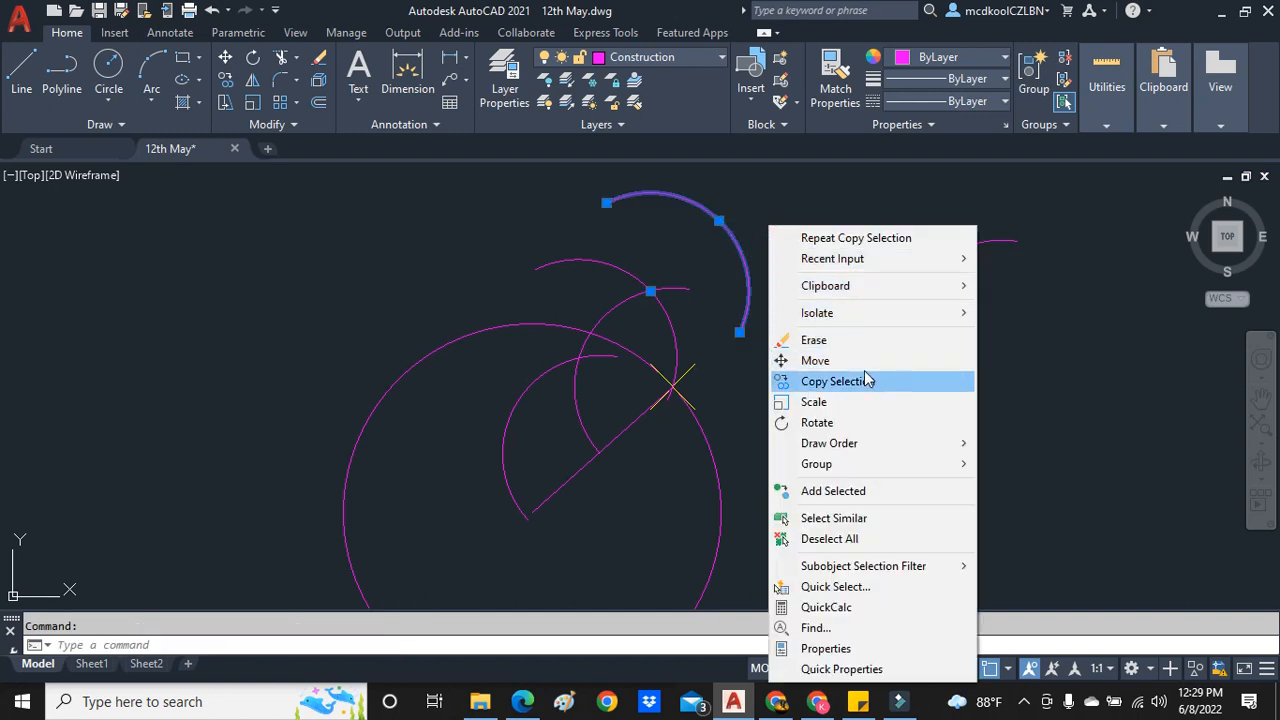
pyautogui.click(855, 422)
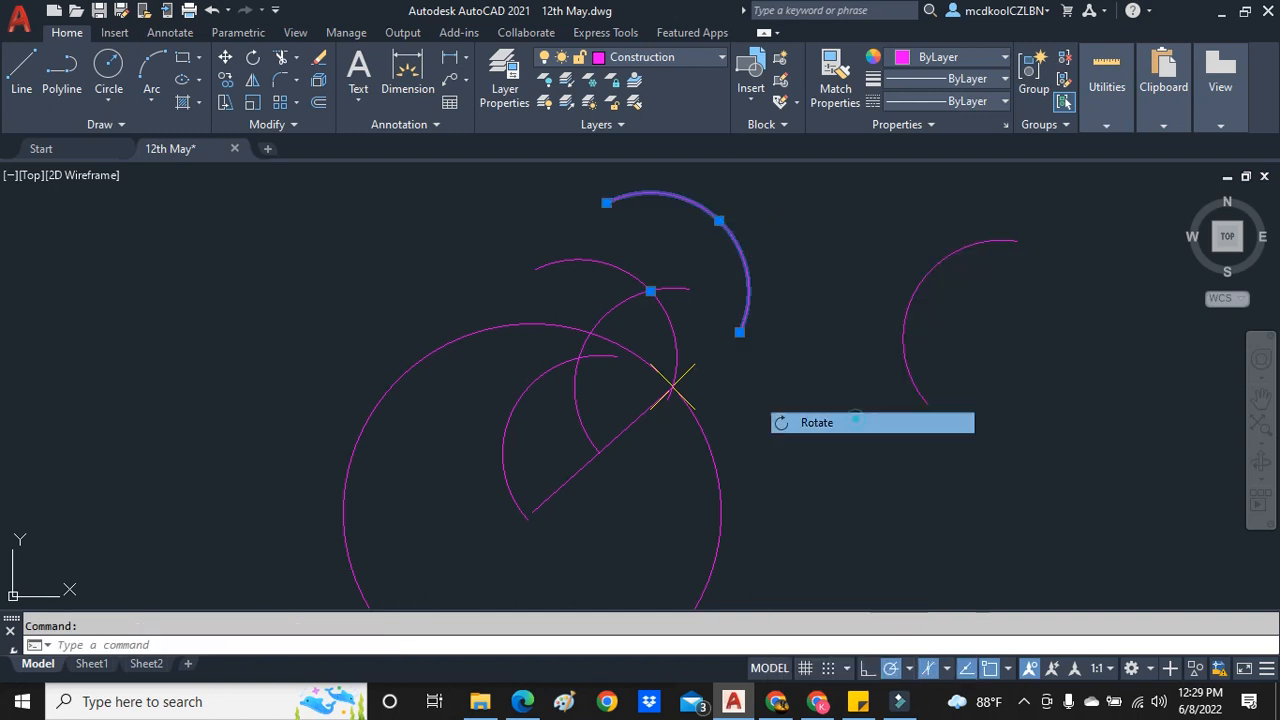
pyautogui.click(650, 290)
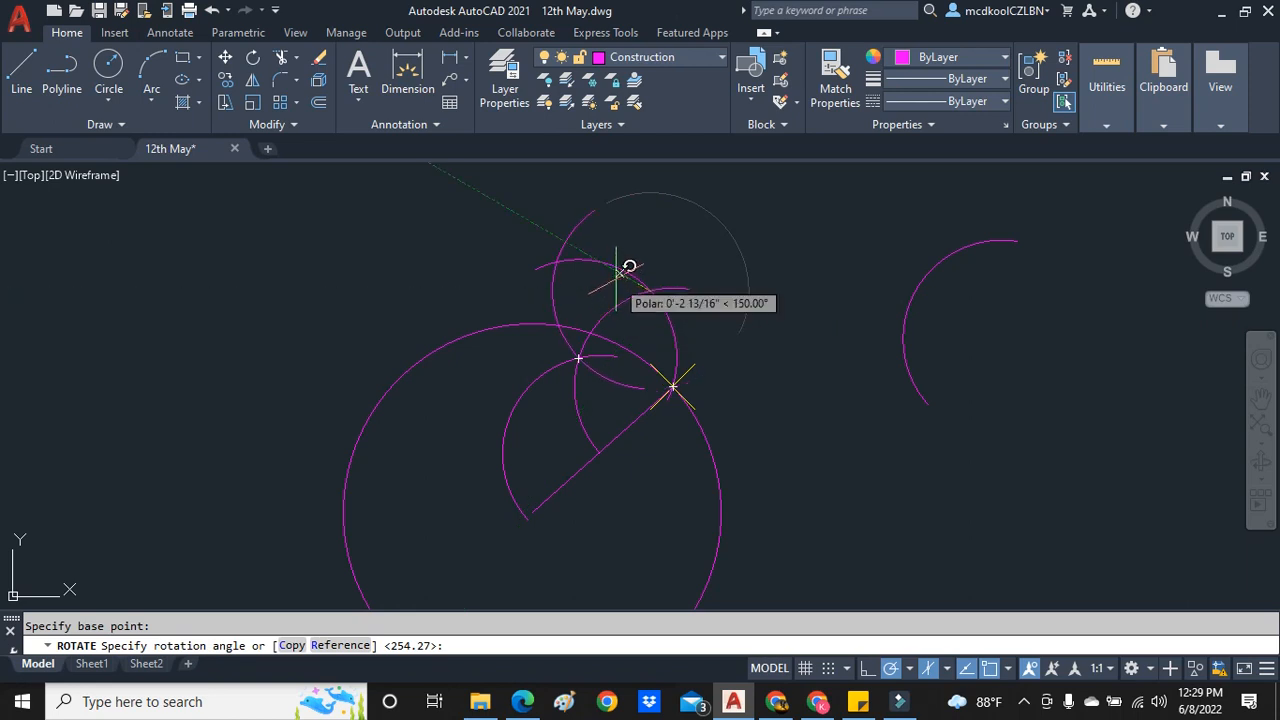
pyautogui.press('Escape')
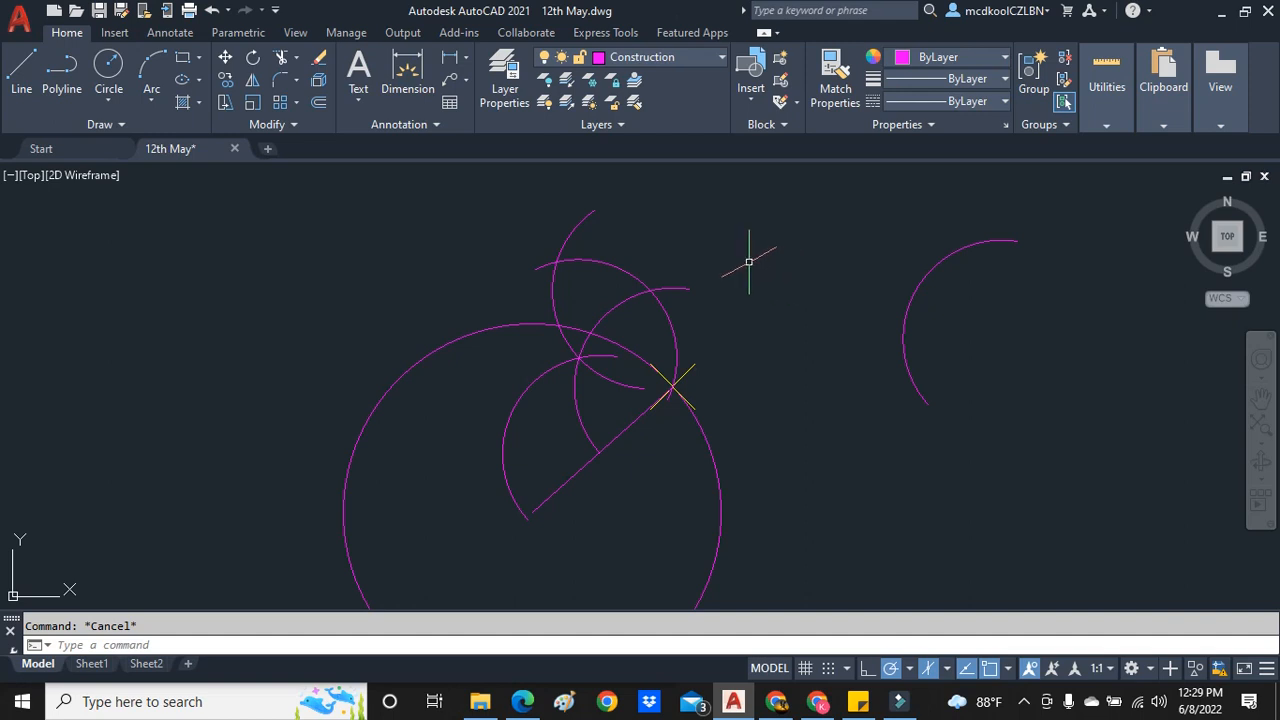
# - Draw the tangent line from the intersection of the two upper arcs to the point on the circumference
pyautogui.click(22, 68)
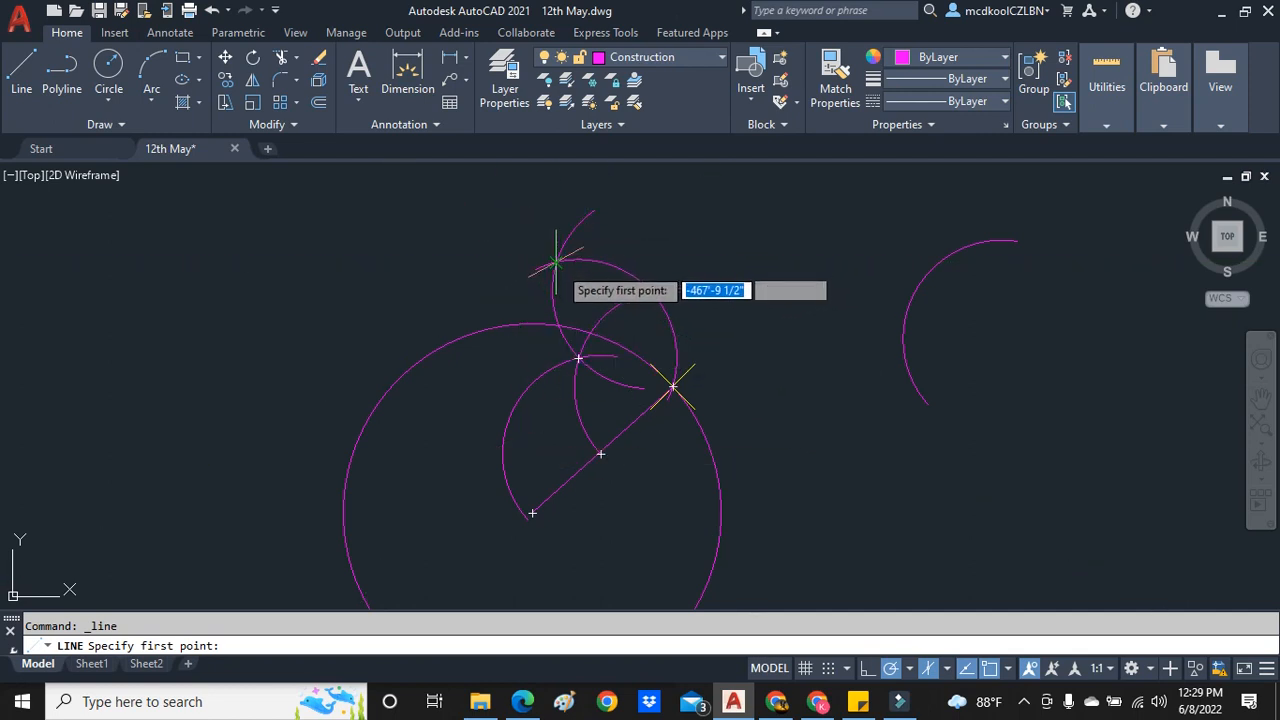
pyautogui.click(556, 263)
pyautogui.click(650, 370)
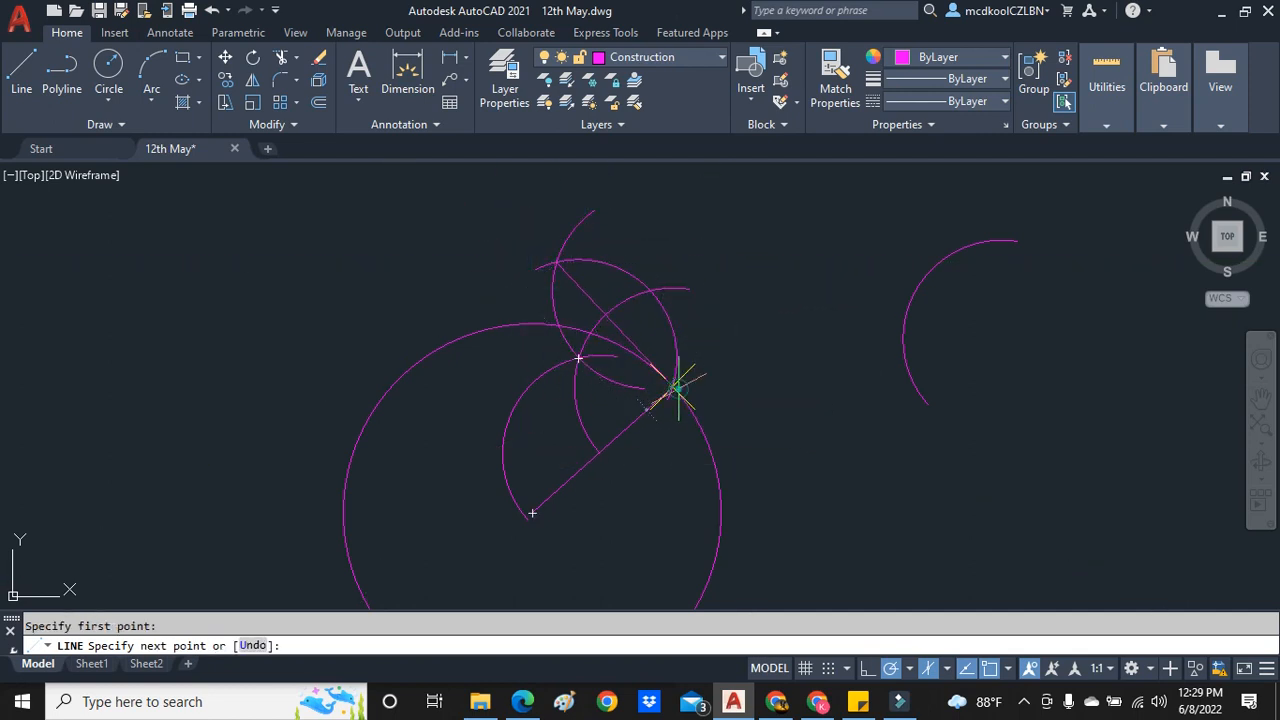
pyautogui.press('Escape')
# - Move the tangent line to the Text layer
pyautogui.click(627, 328)
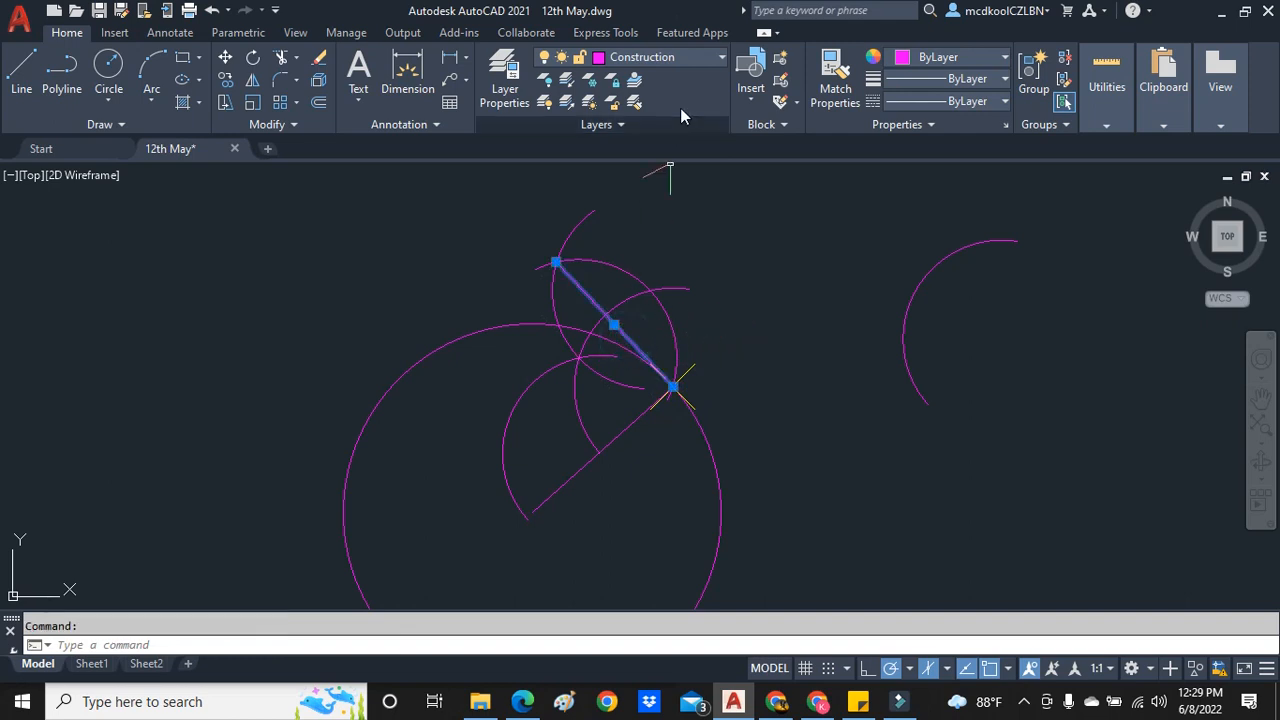
pyautogui.click(693, 32)
pyautogui.press('Escape')
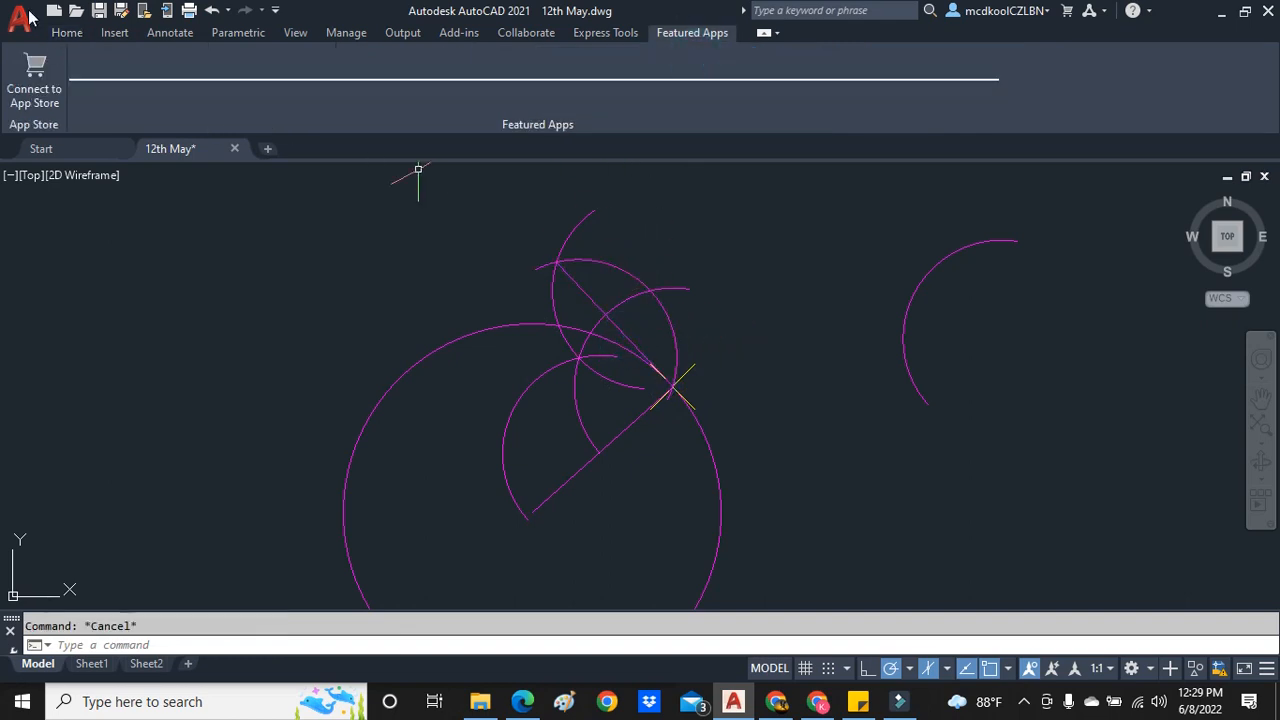
pyautogui.click(66, 32)
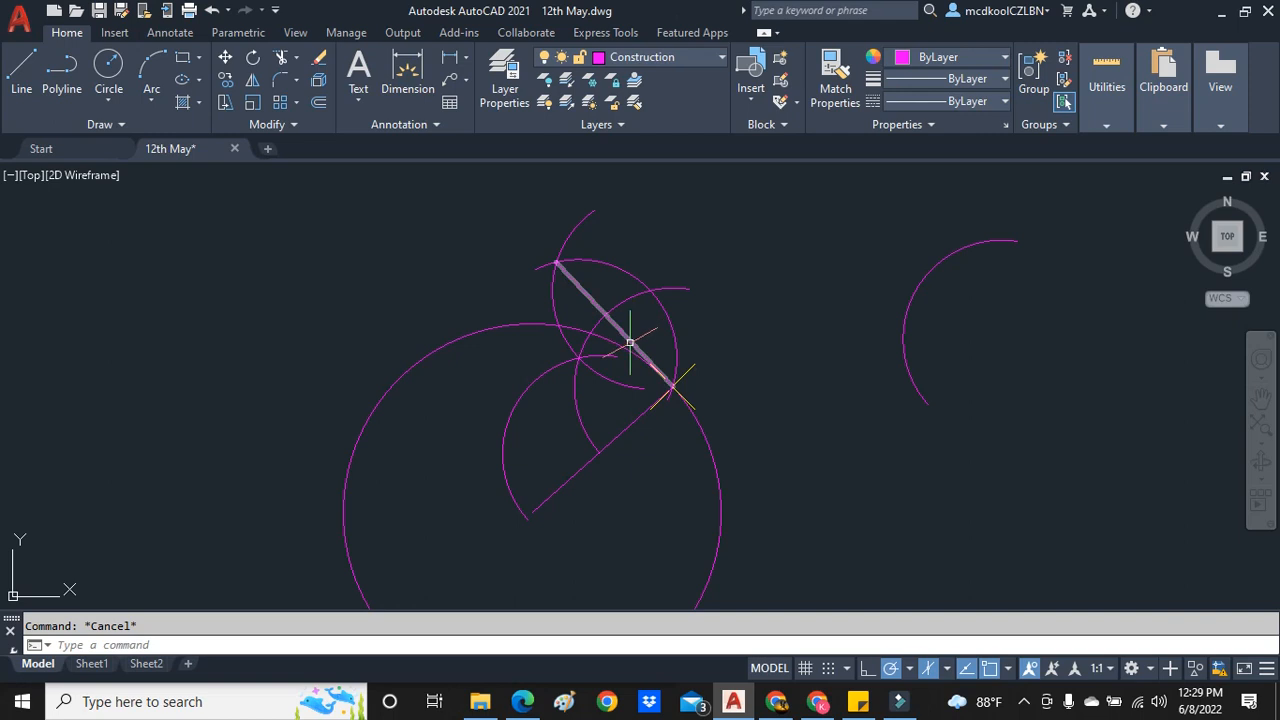
pyautogui.click(700, 59)
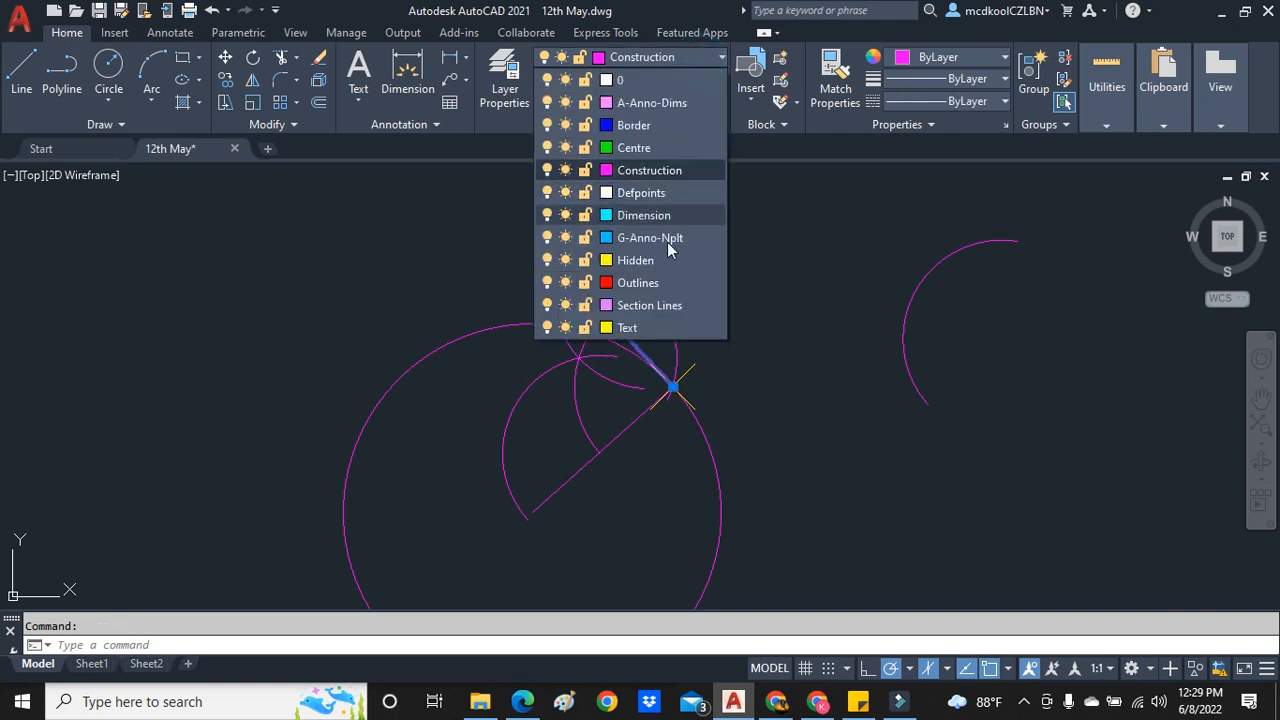
pyautogui.click(612, 327)
pyautogui.press('Escape')
# - Check the angle between the tangent line and the radius line with an angular dimension, without placing it
pyautogui.scroll(-2, 702, 387)
pyautogui.scroll(4, 508, 334)
pyautogui.scroll(-2, 591, 205)
pyautogui.scroll(3, 470, 250)
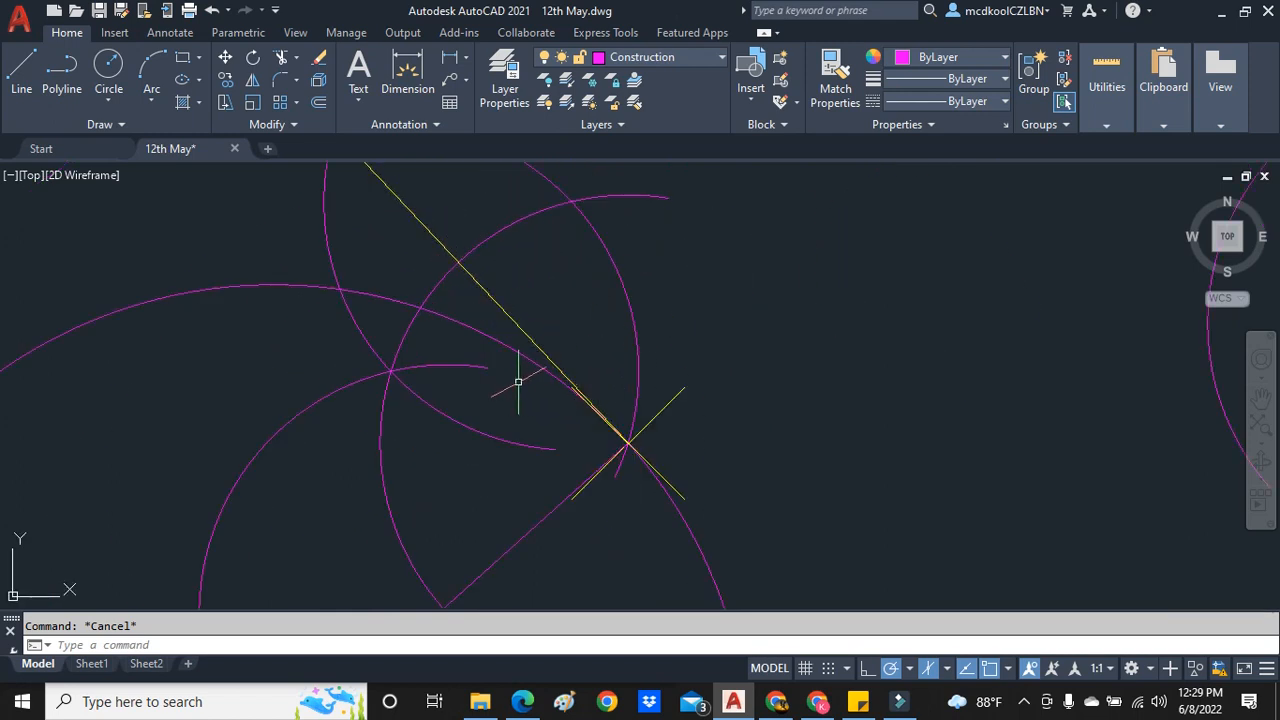
pyautogui.click(465, 60)
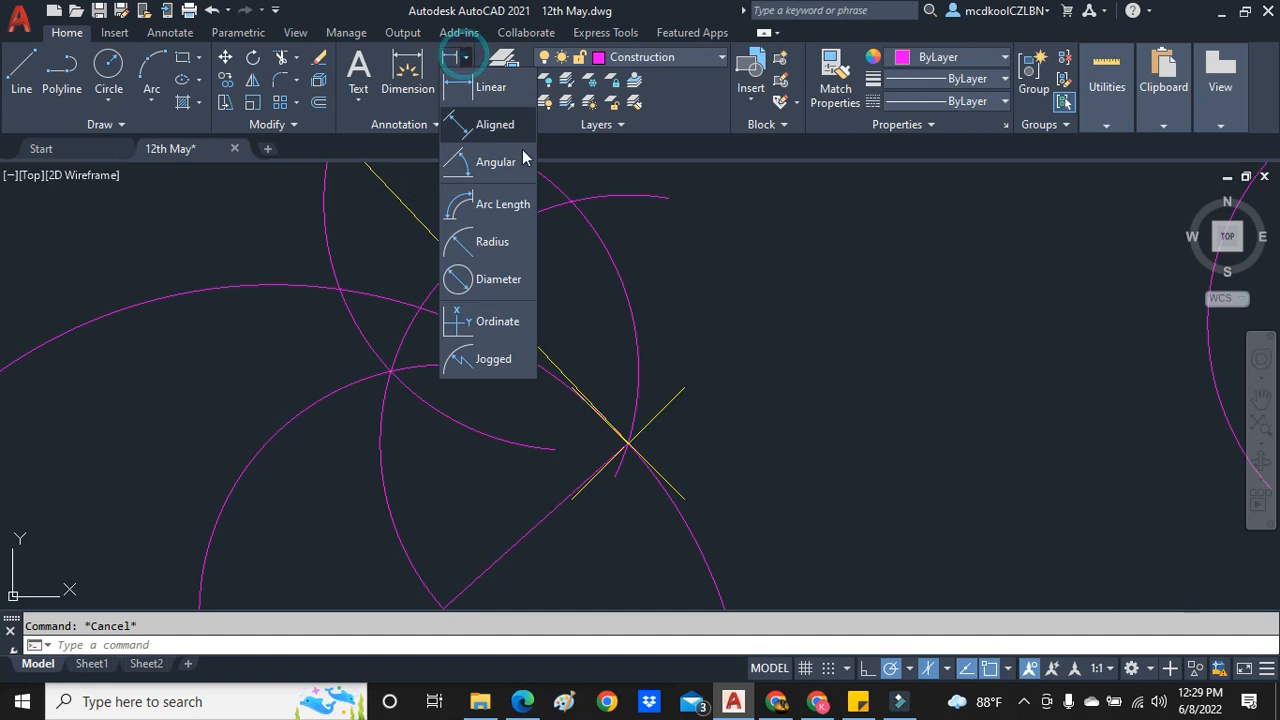
pyautogui.click(488, 163)
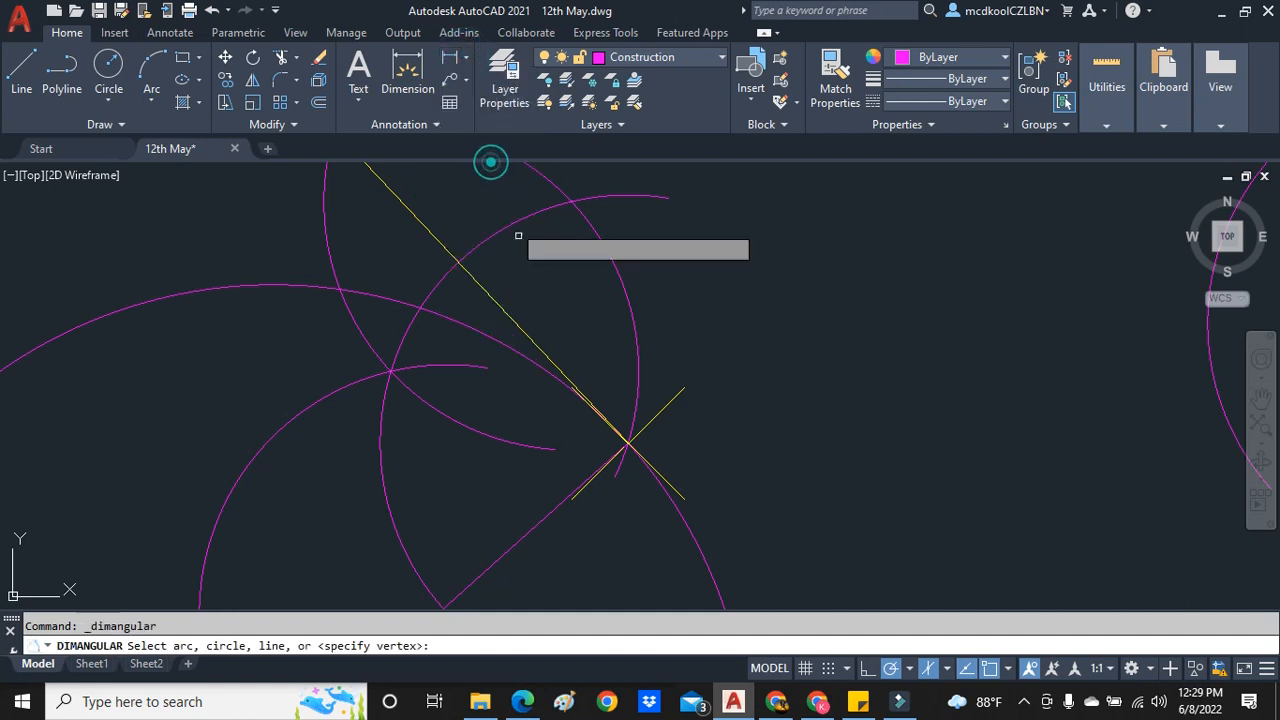
pyautogui.click(545, 352)
pyautogui.click(540, 521)
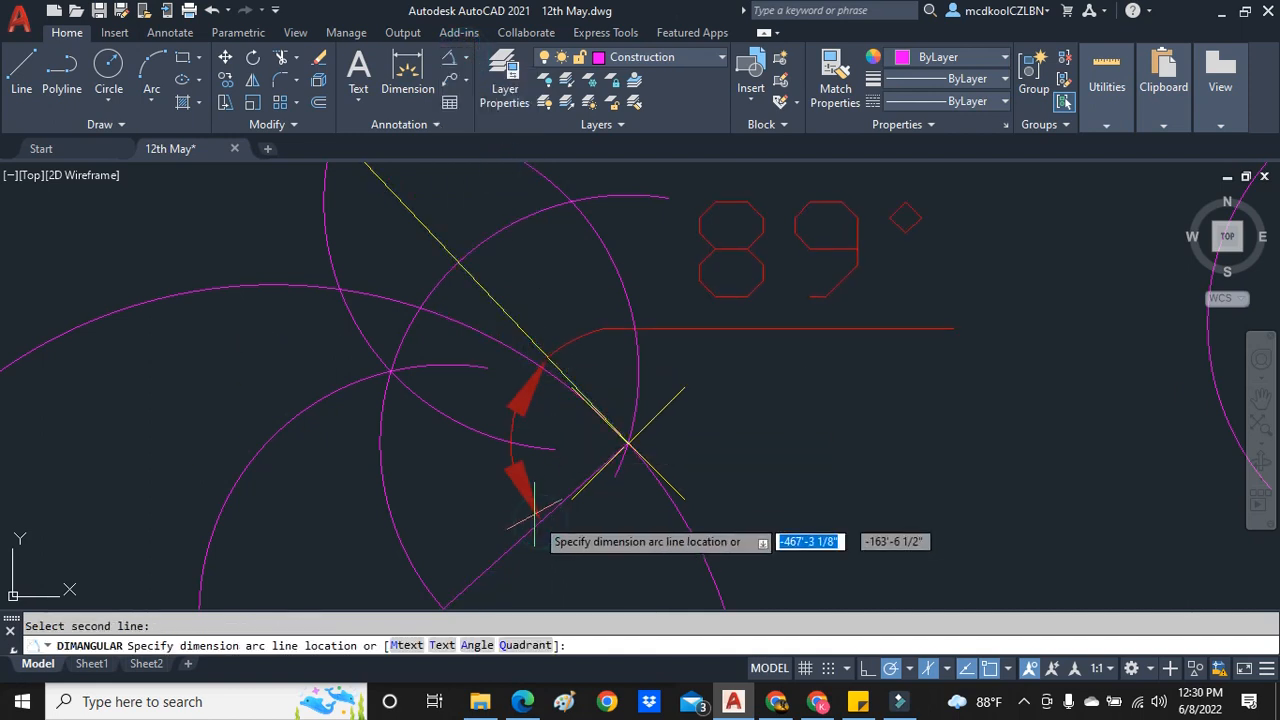
pyautogui.scroll(-4, 421, 479)
pyautogui.scroll(4, 433, 472)
pyautogui.press('Escape')
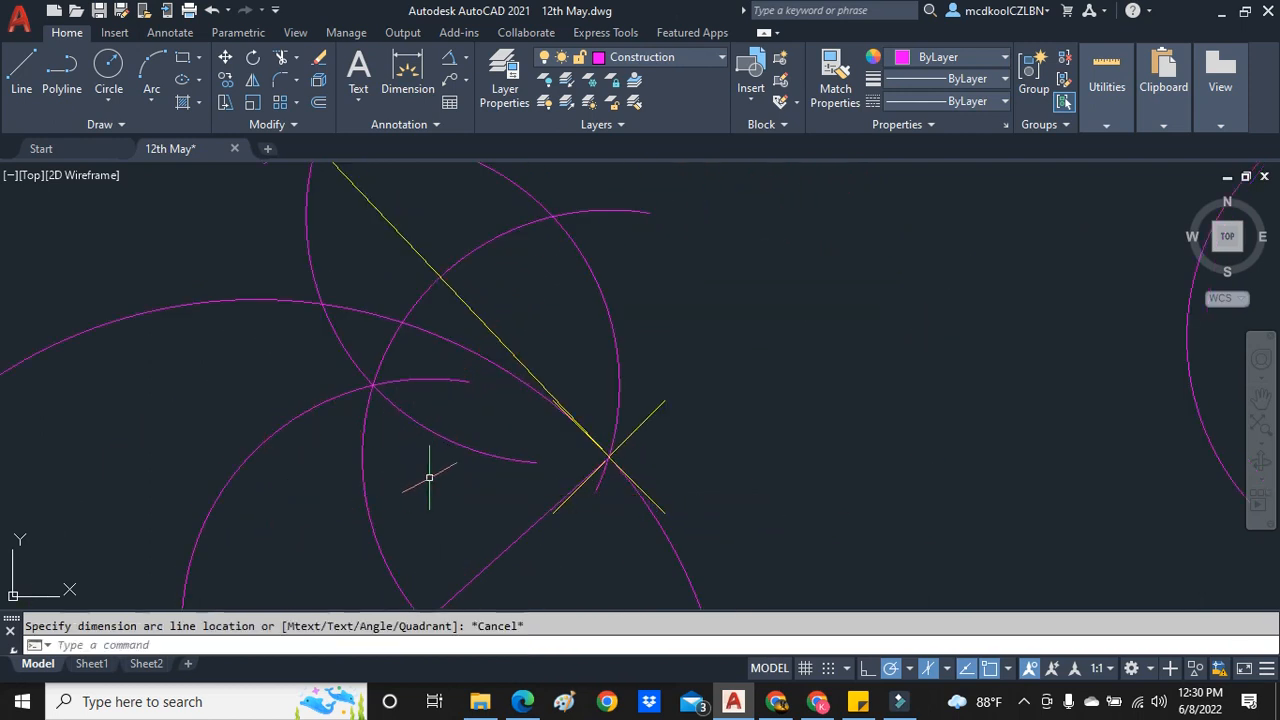
# - Erase the tangent line and the construction arcs around the point on the circumference
pyautogui.scroll(5, 562, 468)
pyautogui.scroll(-5, 831, 413)
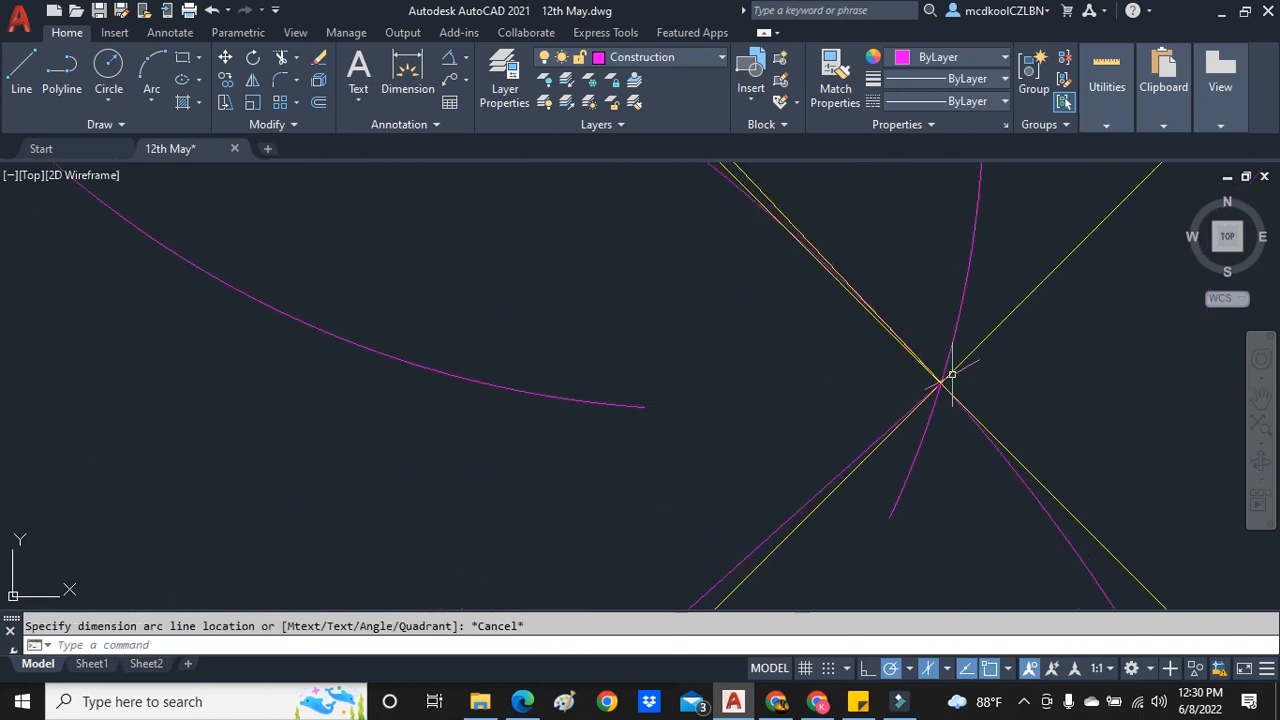
pyautogui.scroll(2, 963, 292)
pyautogui.click(858, 329)
pyautogui.click(860, 337)
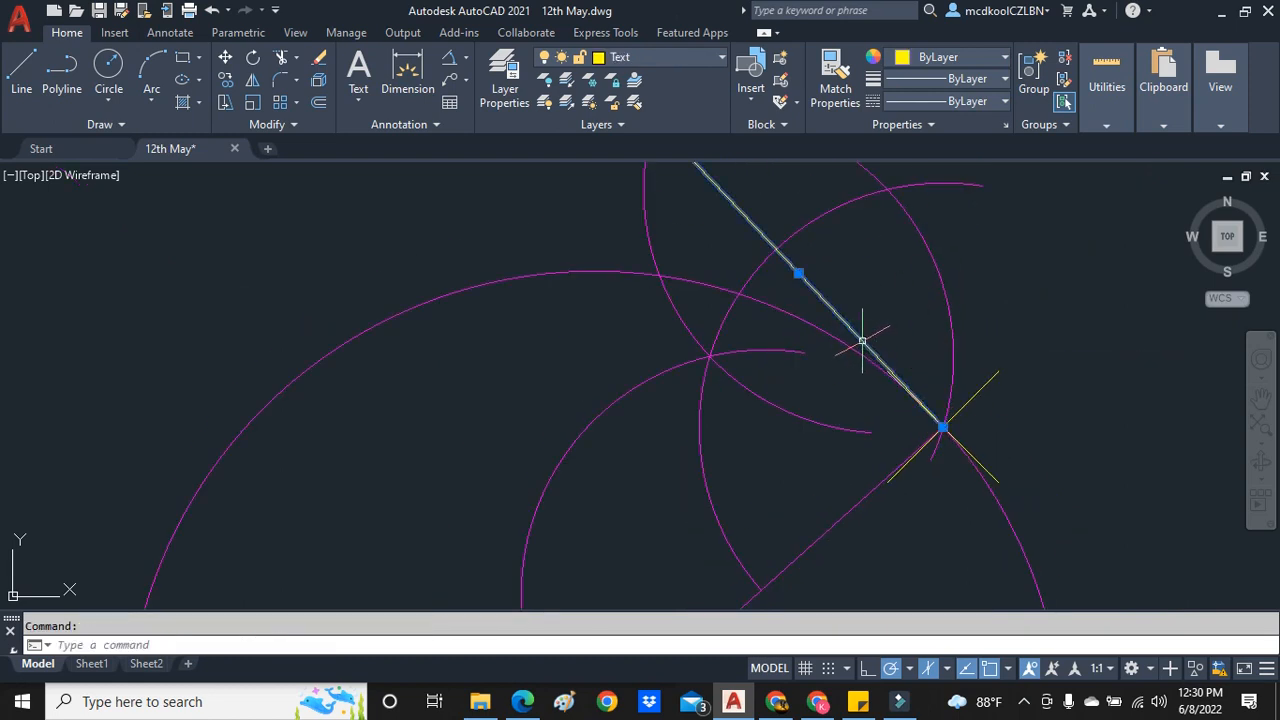
pyautogui.press('Delete')
pyautogui.moveTo(851, 394)
pyautogui.mouseDown()
pyautogui.moveTo(663, 394)
pyautogui.moveTo(615, 298)
pyautogui.mouseUp()
pyautogui.press('Delete')
pyautogui.moveTo(1023, 320)
pyautogui.mouseDown()
pyautogui.moveTo(929, 314)
pyautogui.moveTo(929, 349)
pyautogui.mouseUp()
pyautogui.press('Delete')
pyautogui.scroll(-3, 920, 400)
pyautogui.scroll(2, 954, 386)
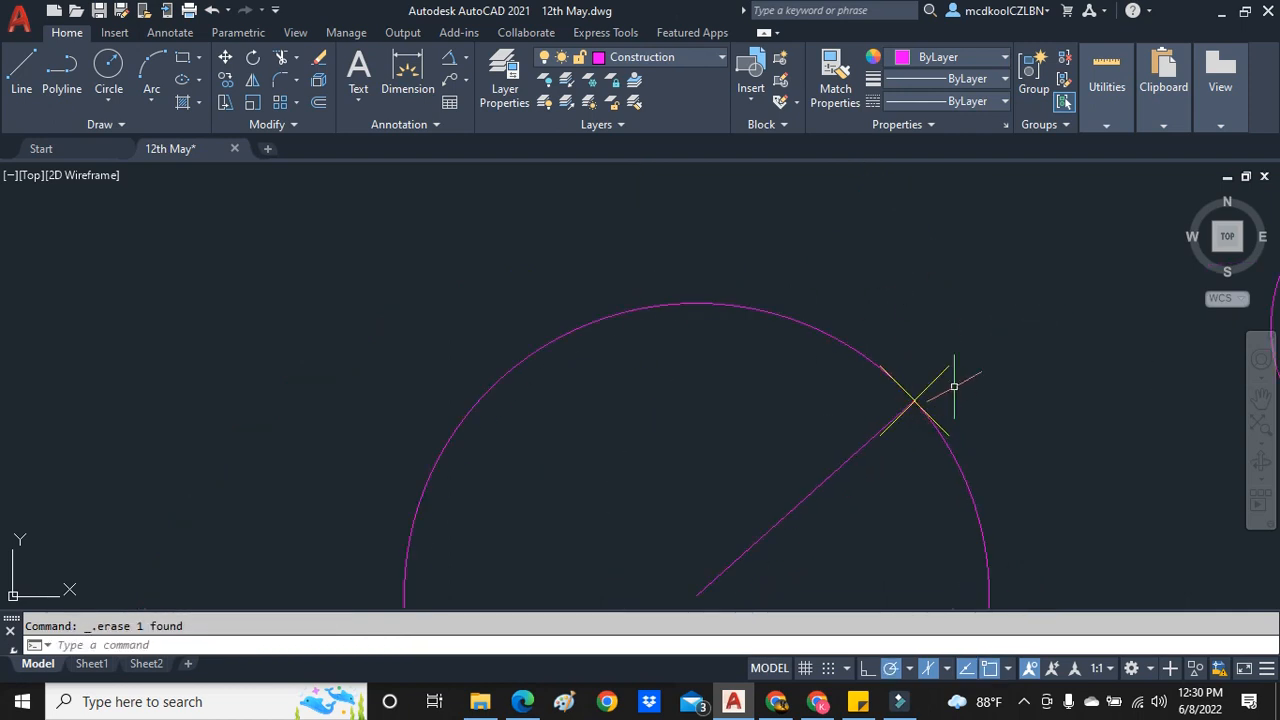
# - Draw a circle with a radius of about 7 13/16" centered on the outer end of the radius line
pyautogui.scroll(-3, 1021, 294)
pyautogui.scroll(2, 1030, 262)
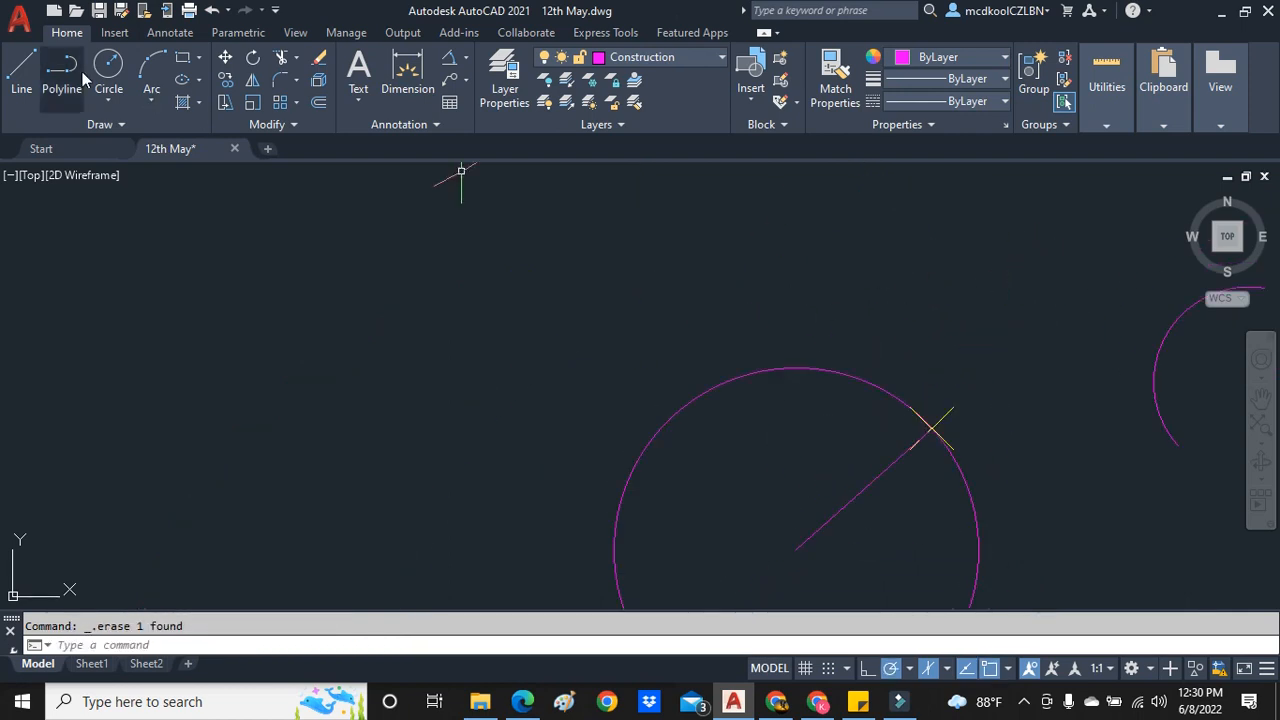
pyautogui.click(104, 102)
pyautogui.click(146, 132)
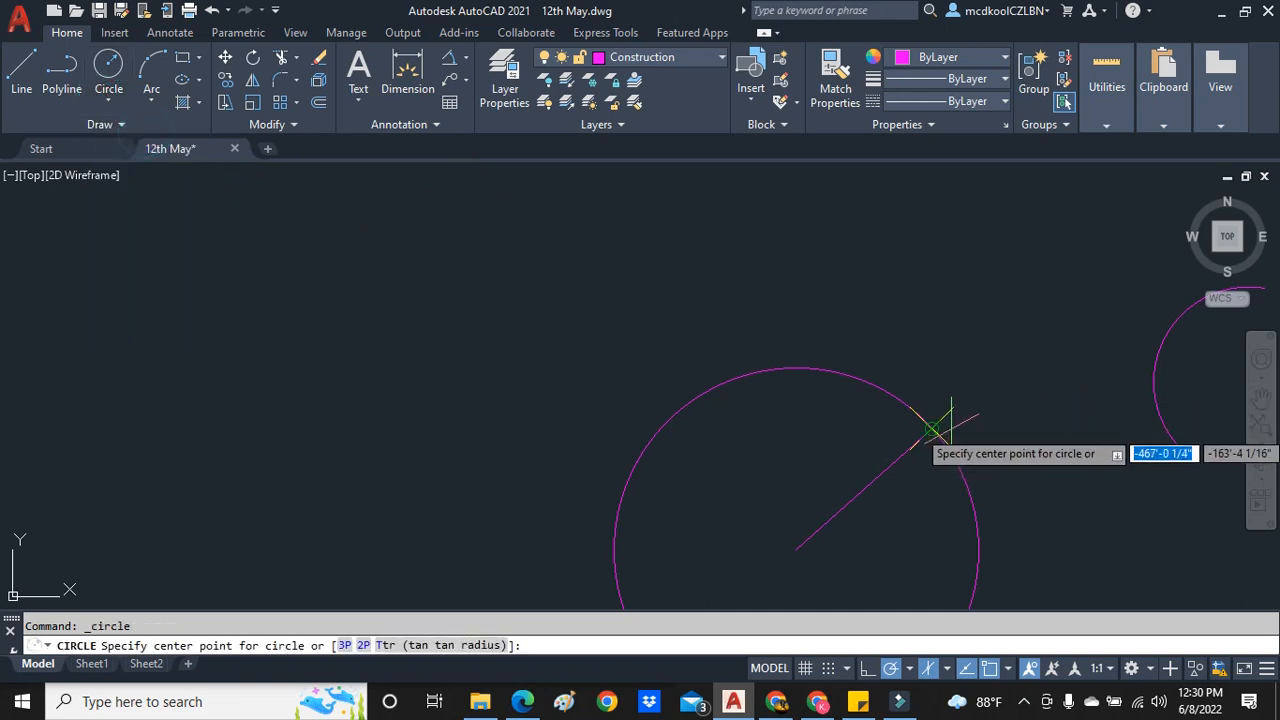
pyautogui.click(927, 424)
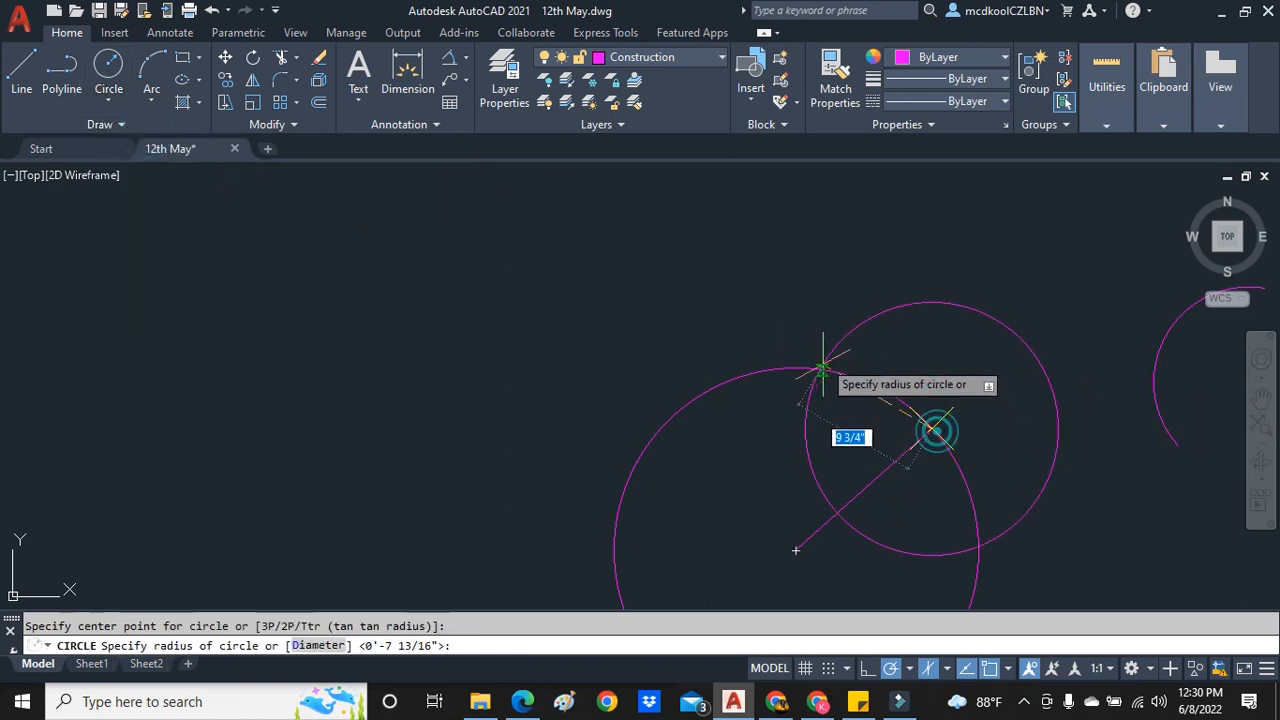
pyautogui.press('Escape')
# - Copy the new circle by its center to its crossing with the radius line and to the two successive intersections along its circumference
pyautogui.click(882, 345)
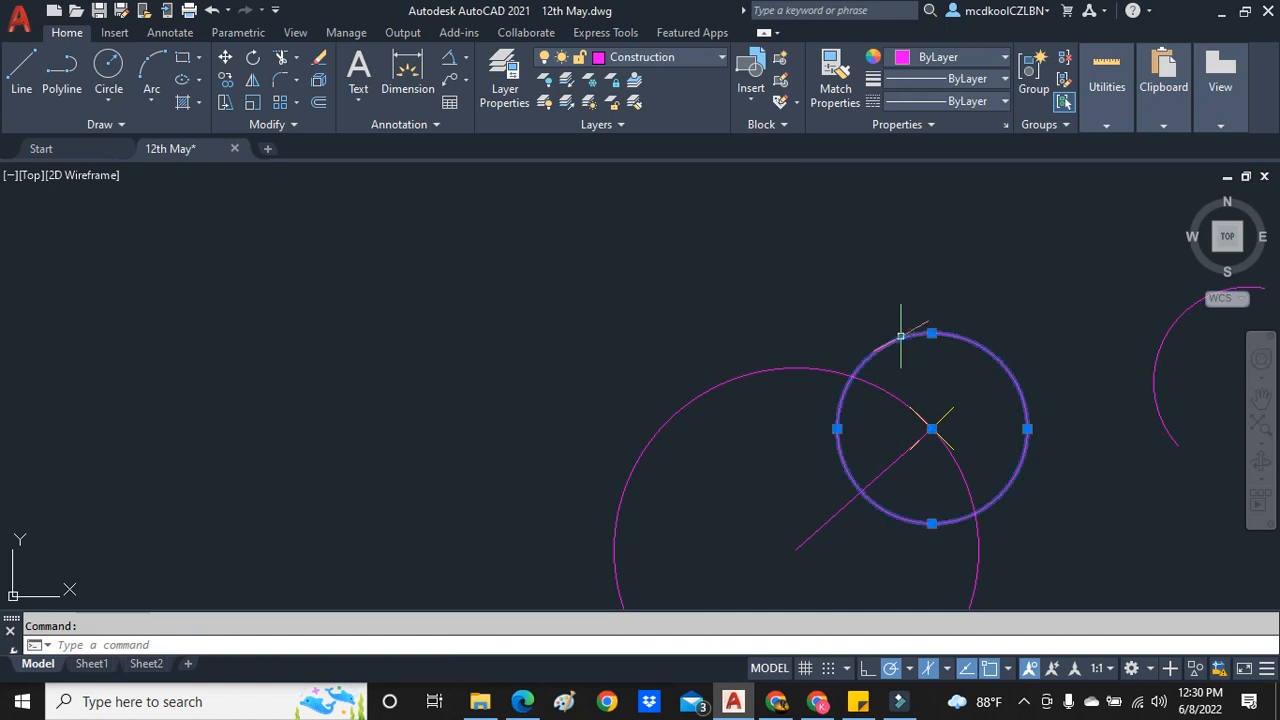
pyautogui.rightClick(906, 350)
pyautogui.click(970, 384)
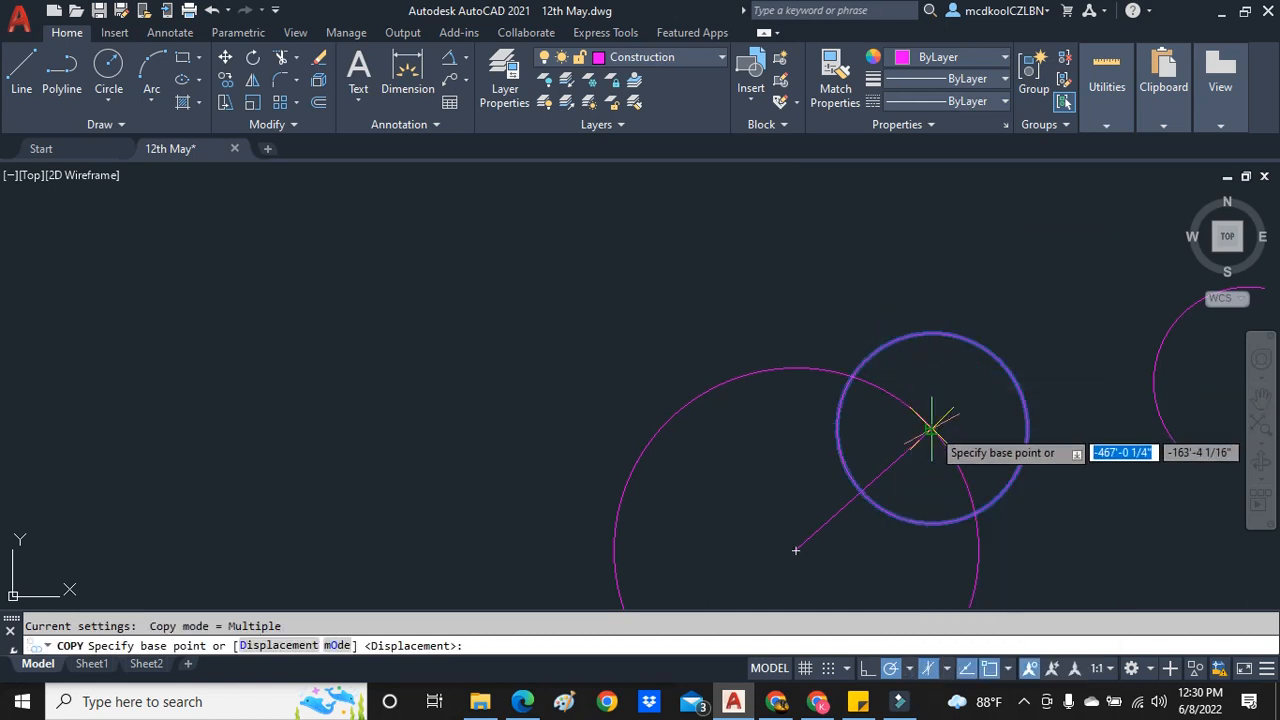
pyautogui.click(931, 428)
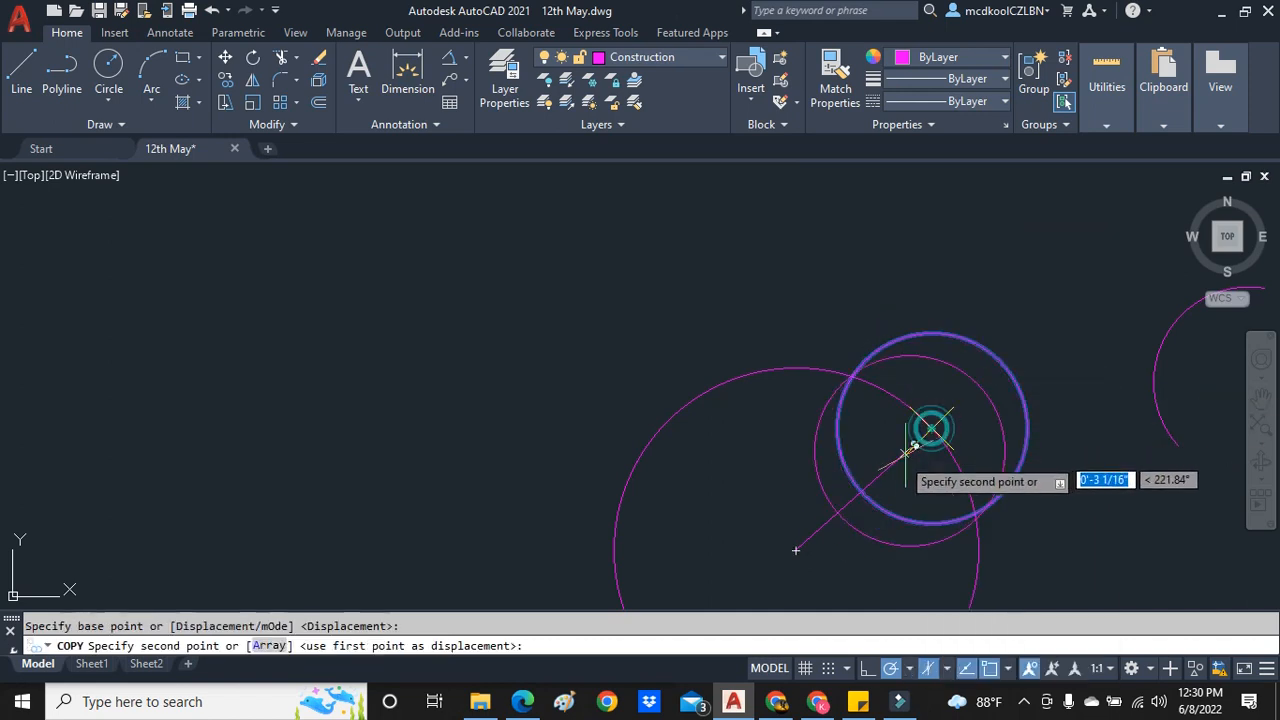
pyautogui.click(862, 492)
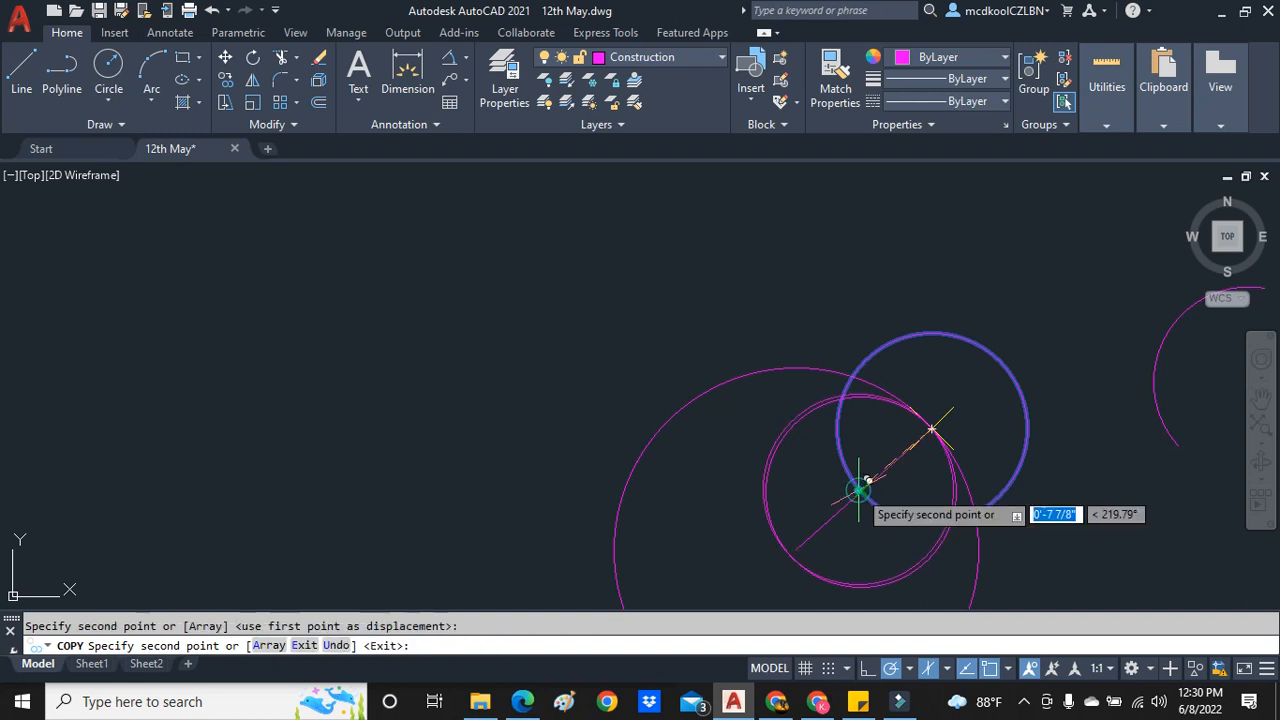
pyautogui.click(841, 399)
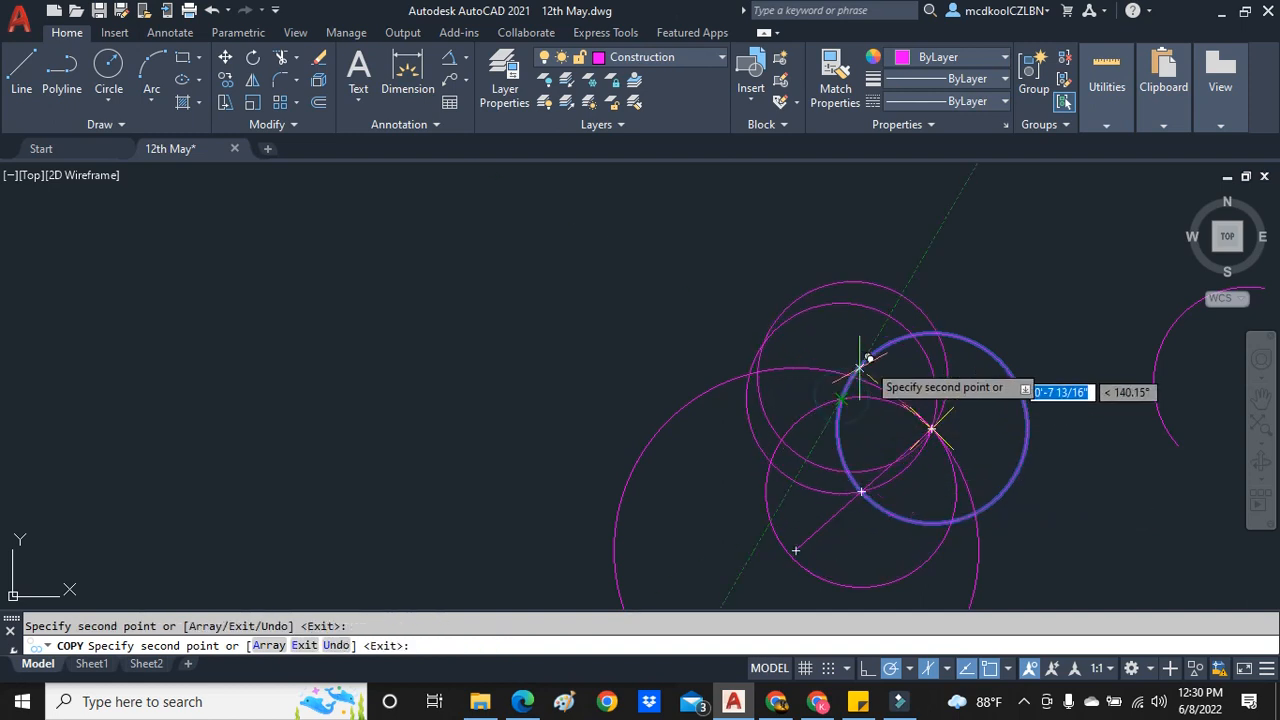
pyautogui.click(912, 335)
pyautogui.press('Escape')
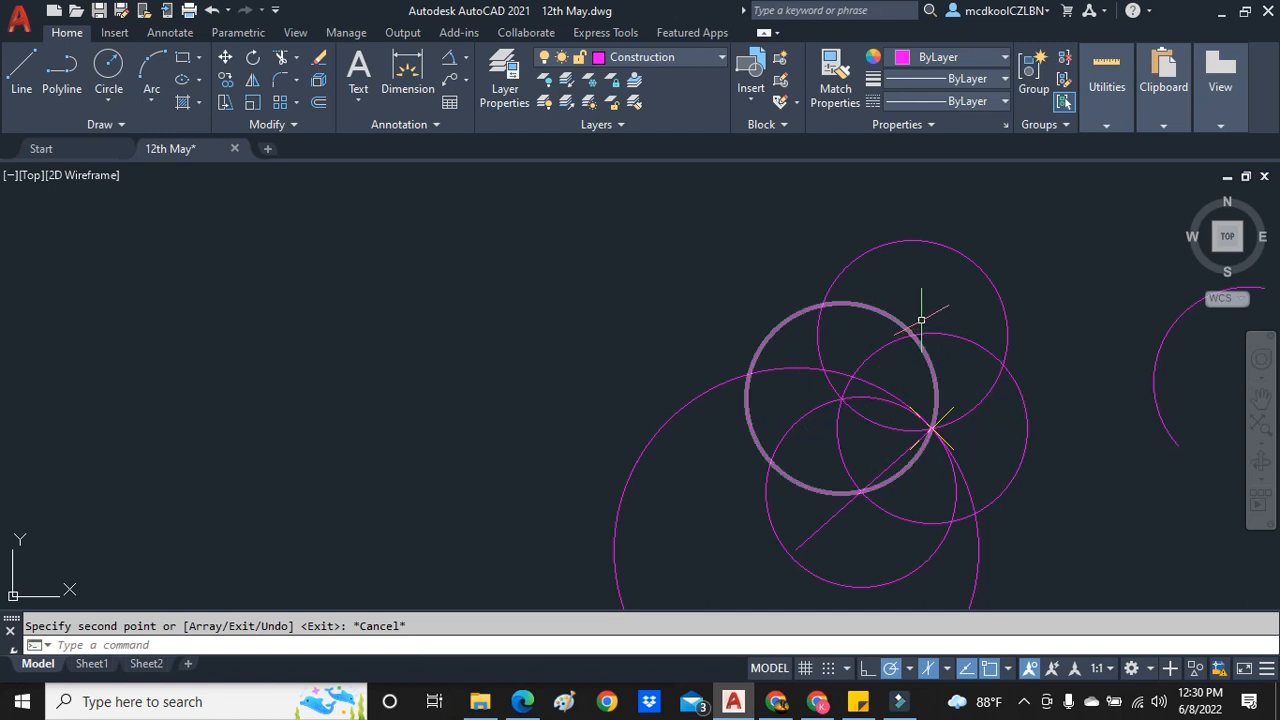
pyautogui.scroll(3, 918, 316)
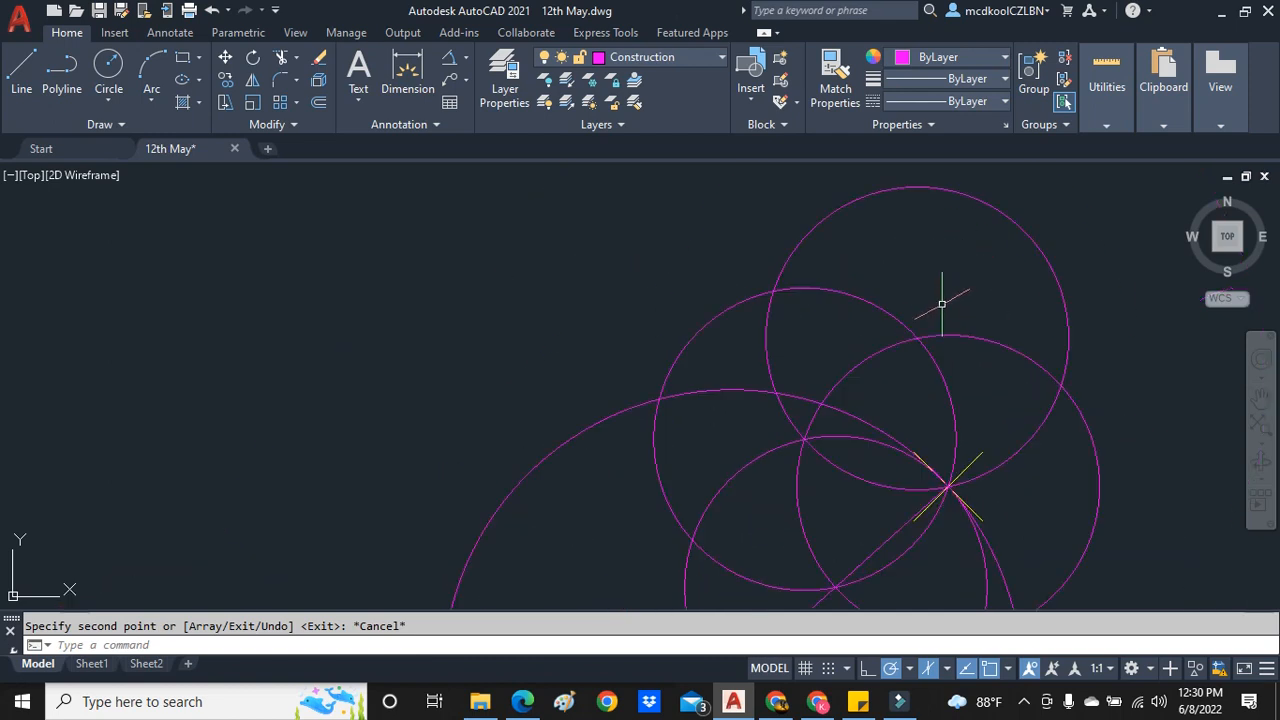
pyautogui.click(767, 340)
pyautogui.scroll(5, 900, 340)
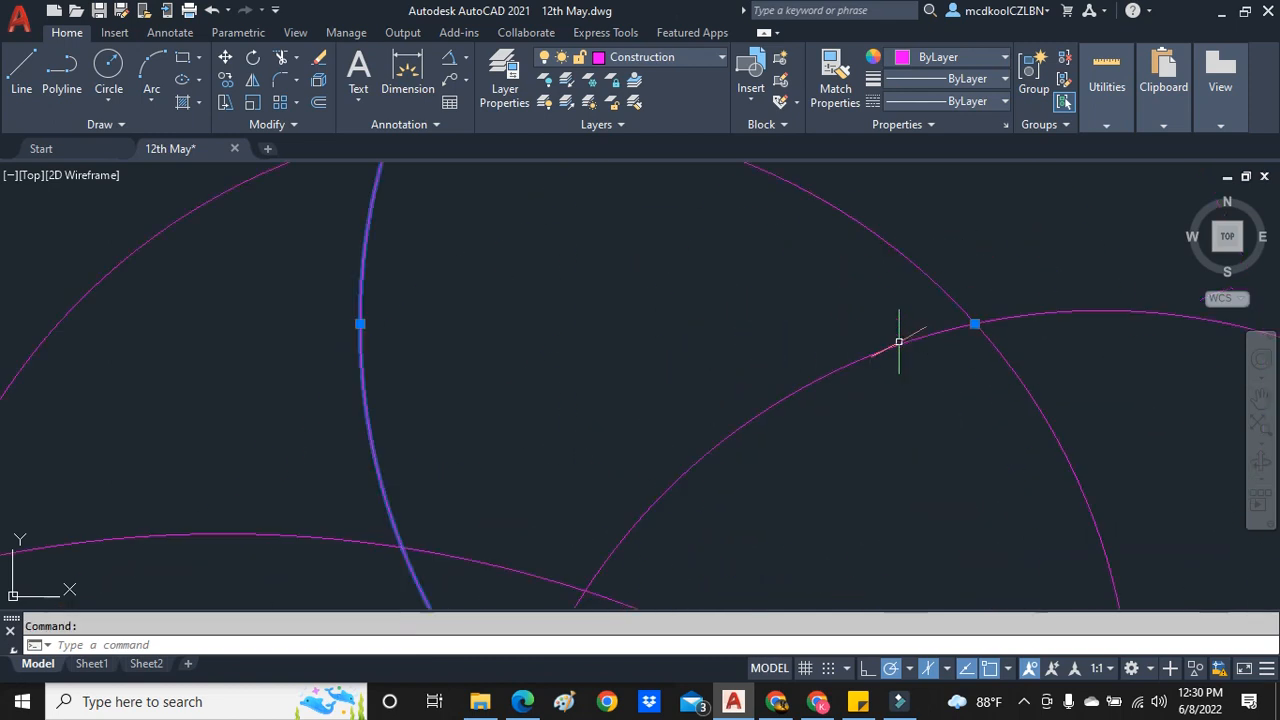
pyautogui.scroll(-8, 994, 312)
pyautogui.press('Escape')
pyautogui.scroll(-2, 1065, 215)
pyautogui.scroll(5, 1065, 225)
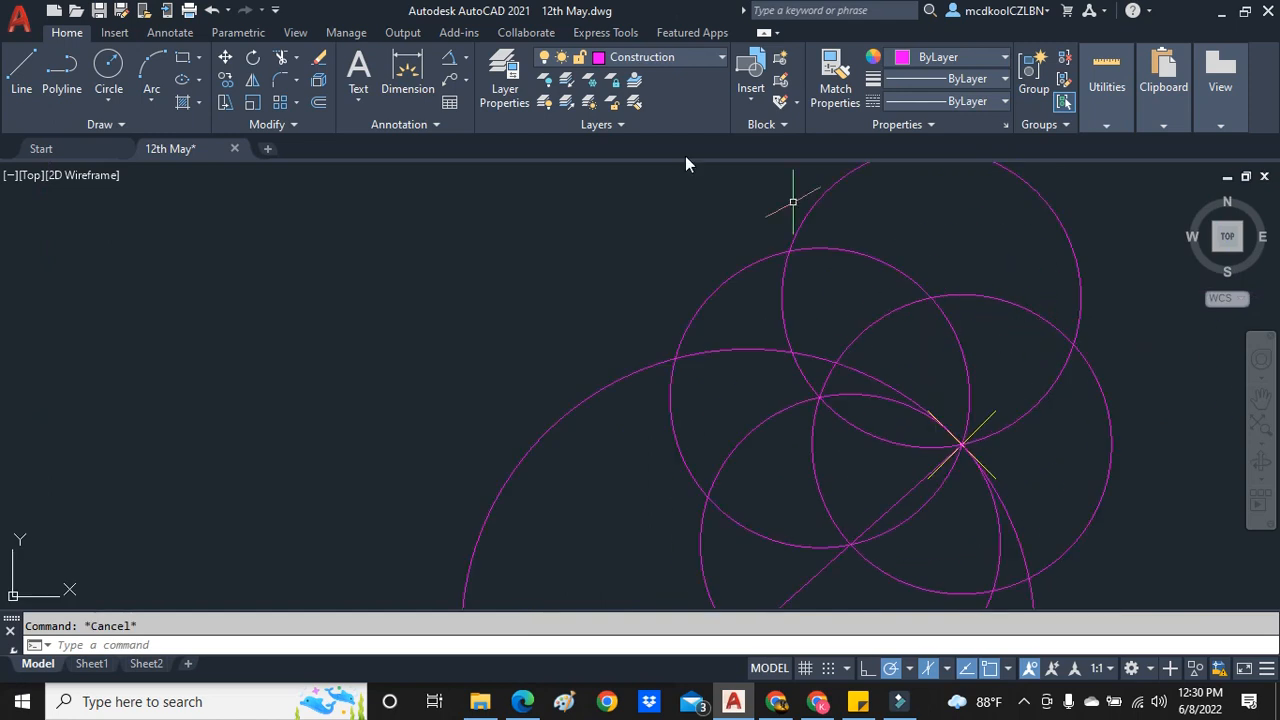
# - Draw the tangent line from the outer intersection of the two upper circle copies to the point on the circumference
pyautogui.click(24, 74)
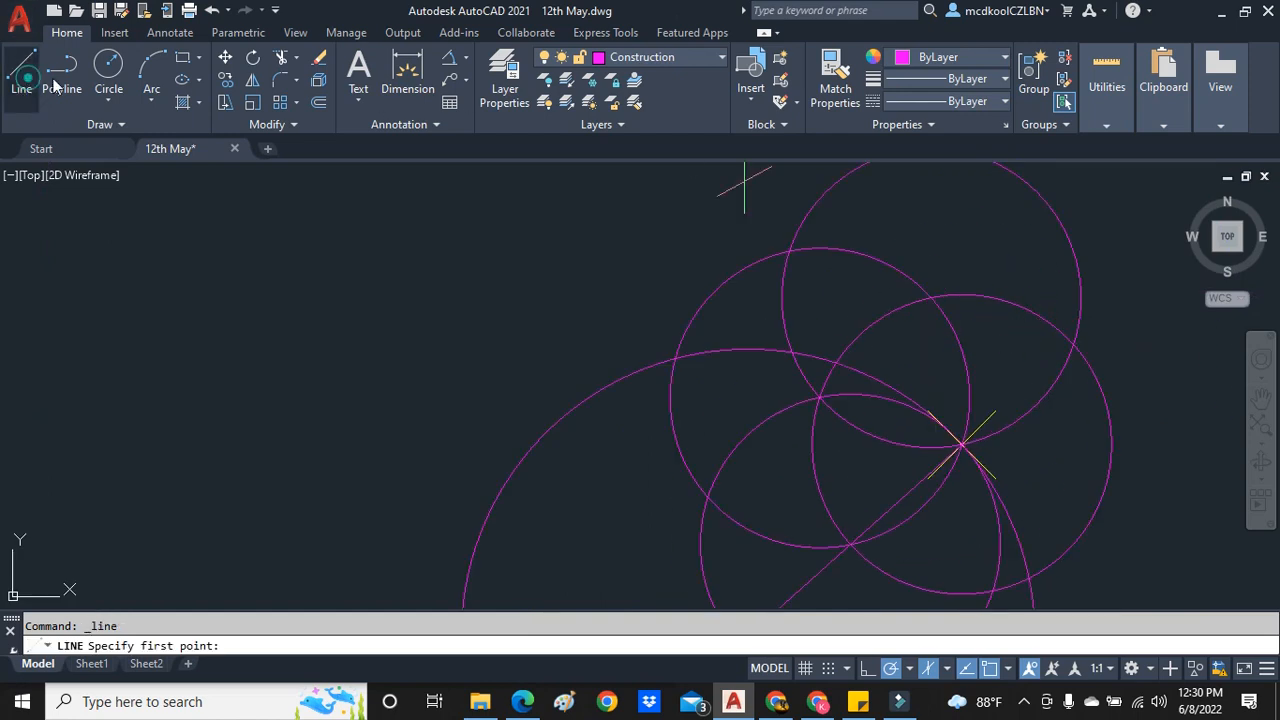
pyautogui.click(789, 251)
pyautogui.click(960, 442)
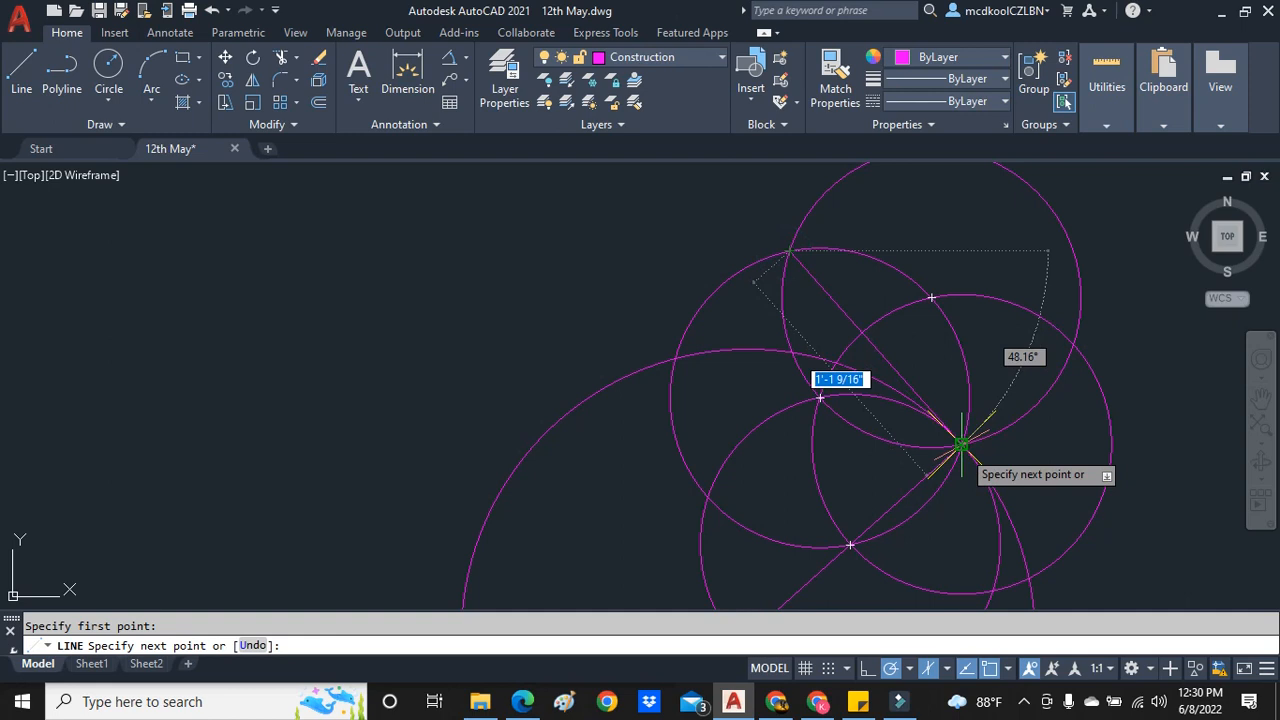
pyautogui.press('Escape')
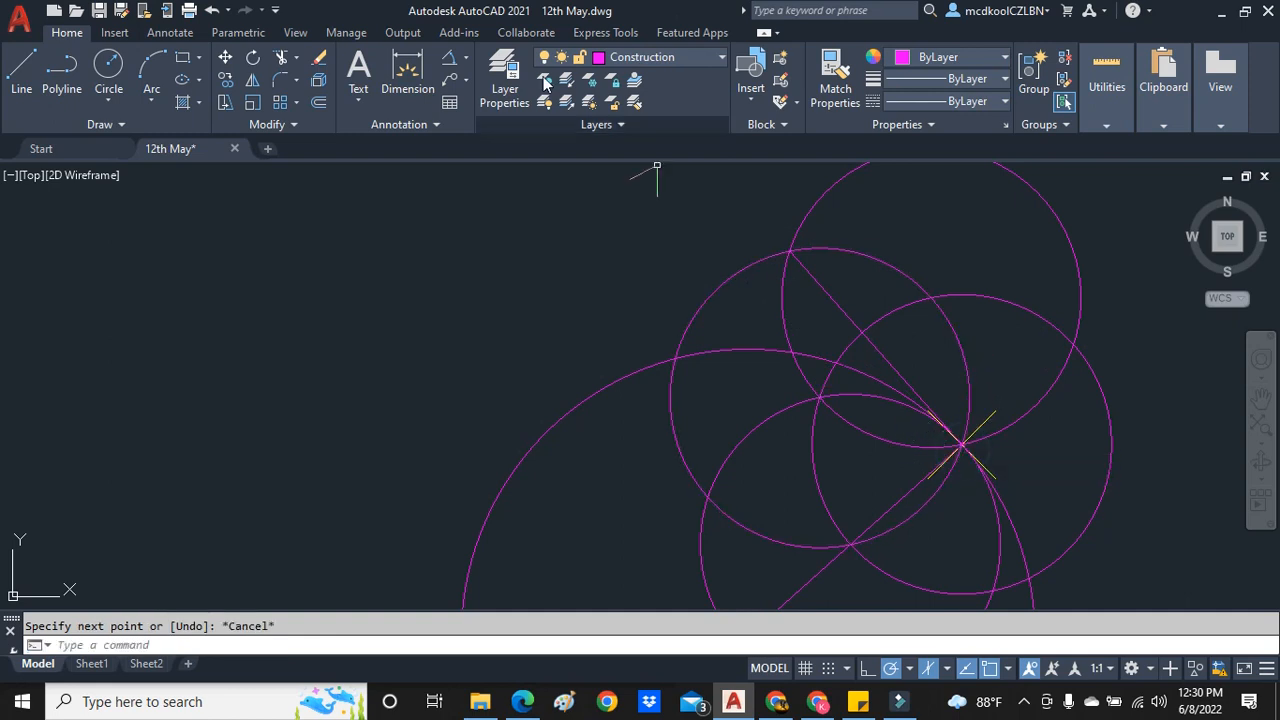
# - Add an angular dimension between the new tangent line and the radius line, placed inside the angle
pyautogui.click(449, 57)
pyautogui.click(897, 371)
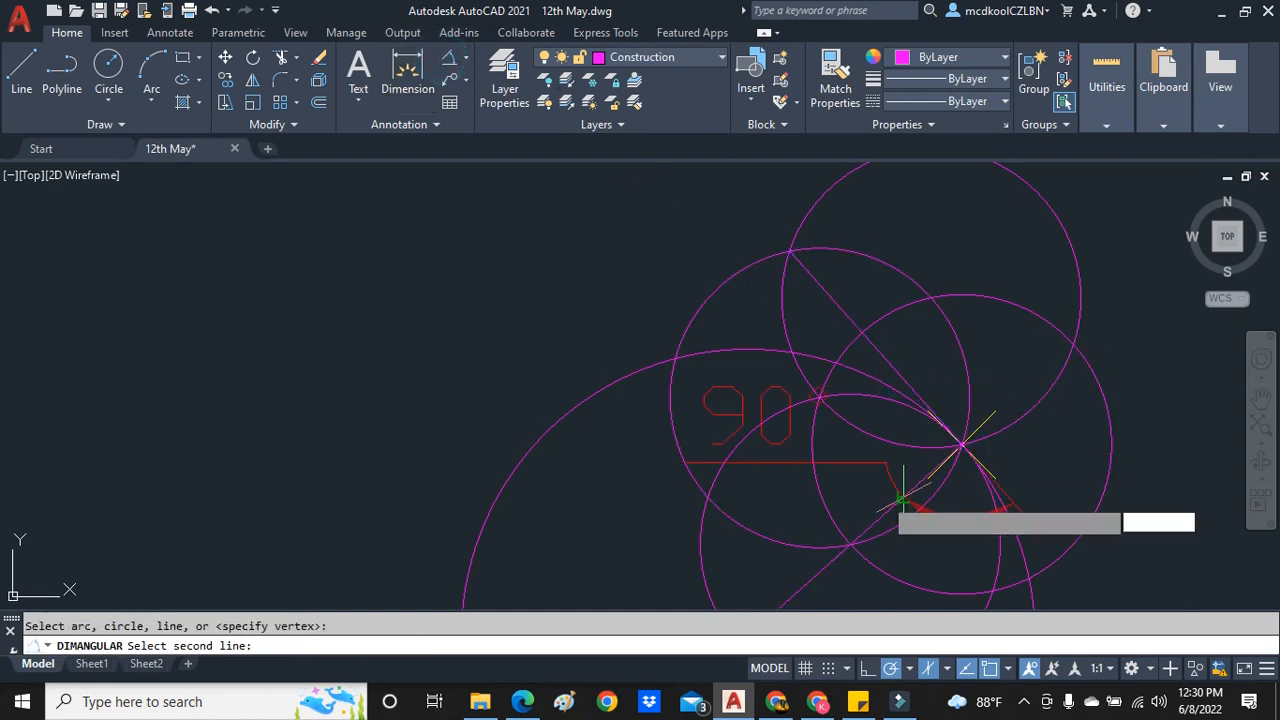
pyautogui.click(908, 489)
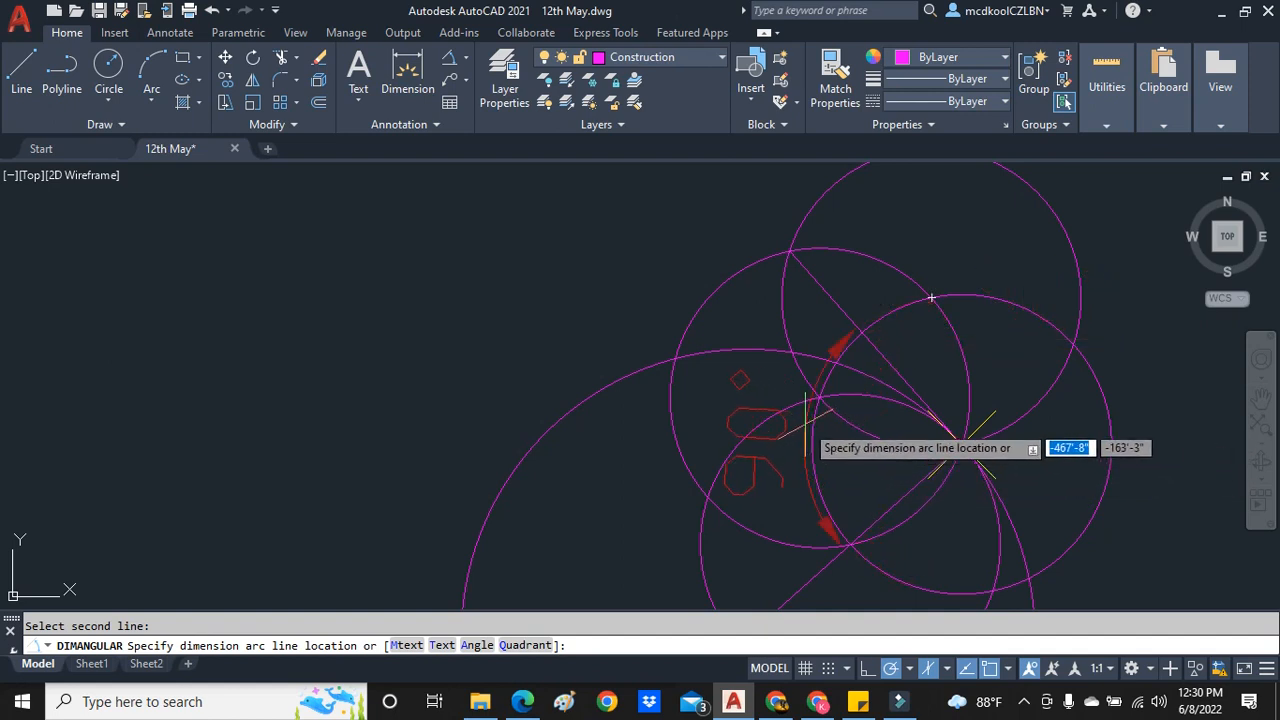
pyautogui.press('Escape')
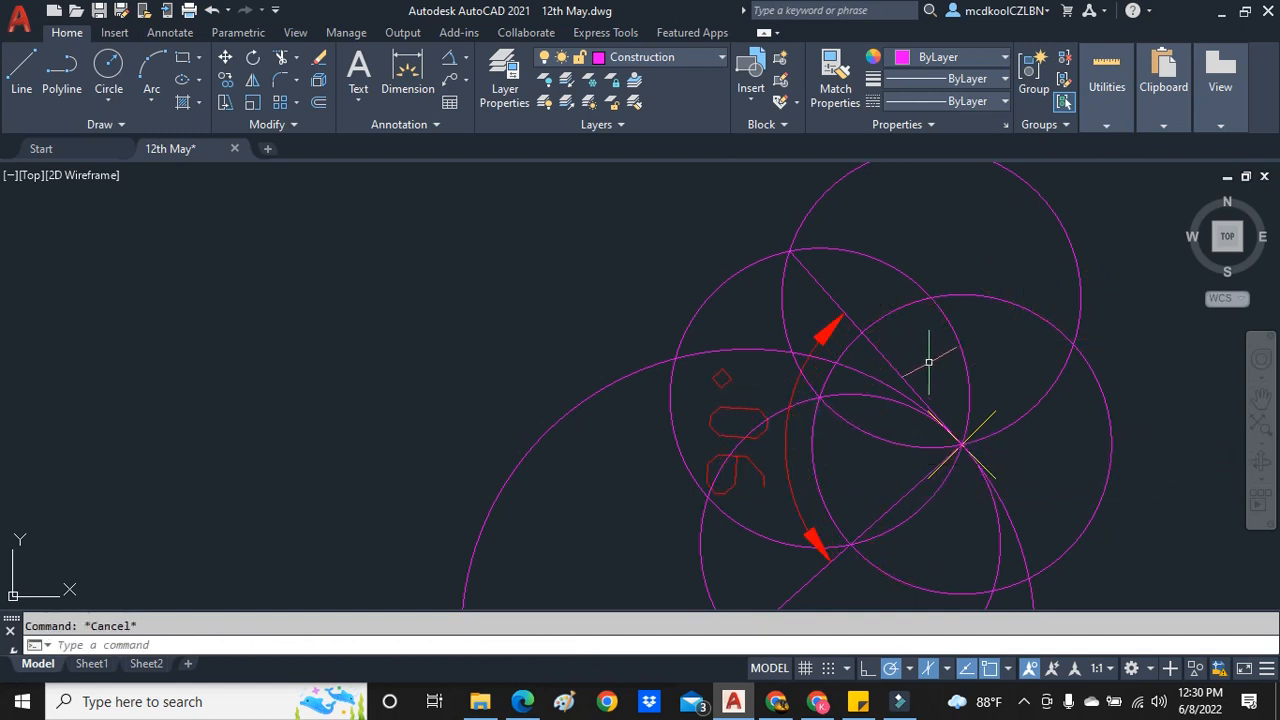
# - Move the new tangent line to the Text layer and deselect it
pyautogui.click(640, 57)
pyautogui.click(646, 329)
pyautogui.scroll(-2, 941, 360)
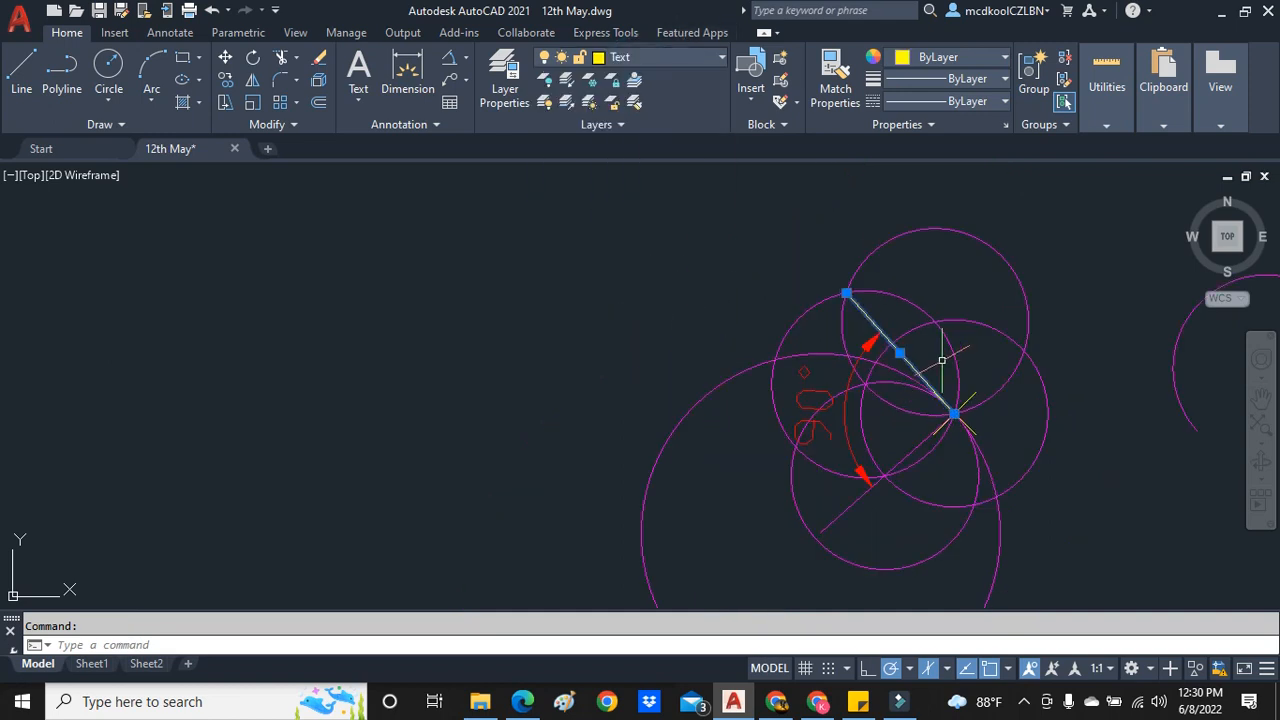
pyautogui.press('Escape')
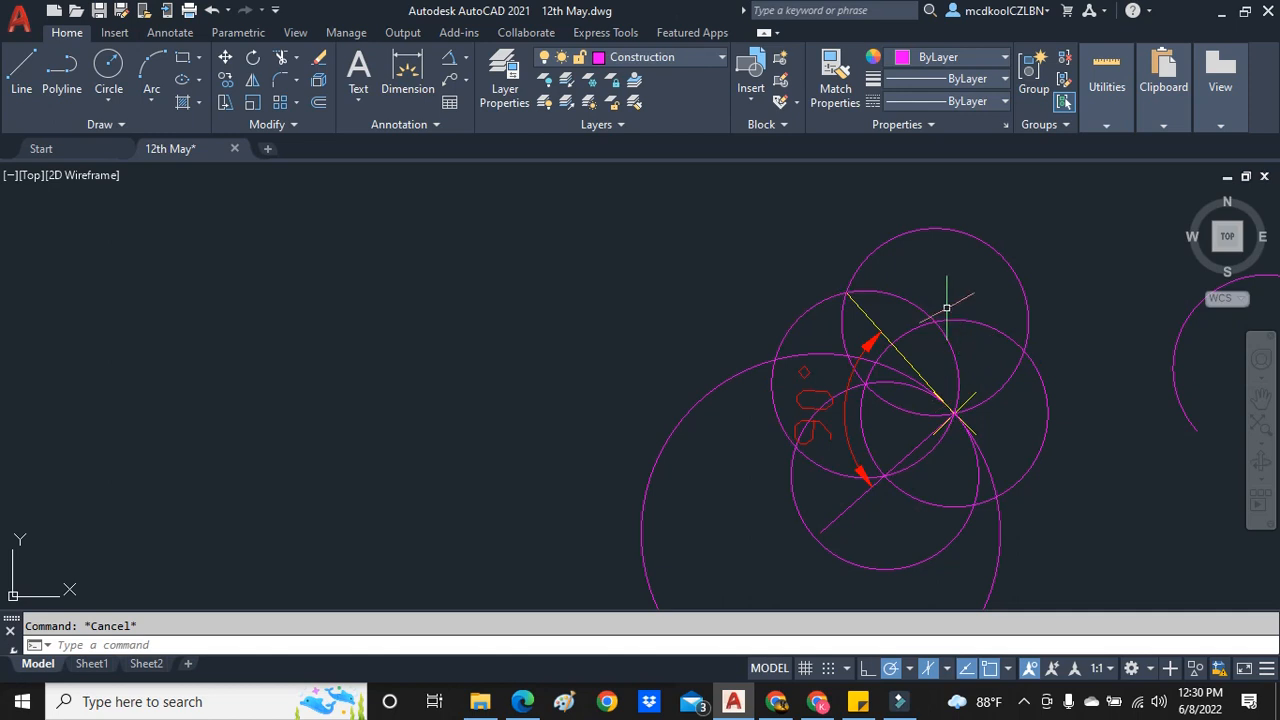
# - Review the finished circle construction and compare it with Figure 5.1 in the drawing textbook PDF in Edge
pyautogui.scroll(-1, 1010, 407)
pyautogui.scroll(1, 998, 405)
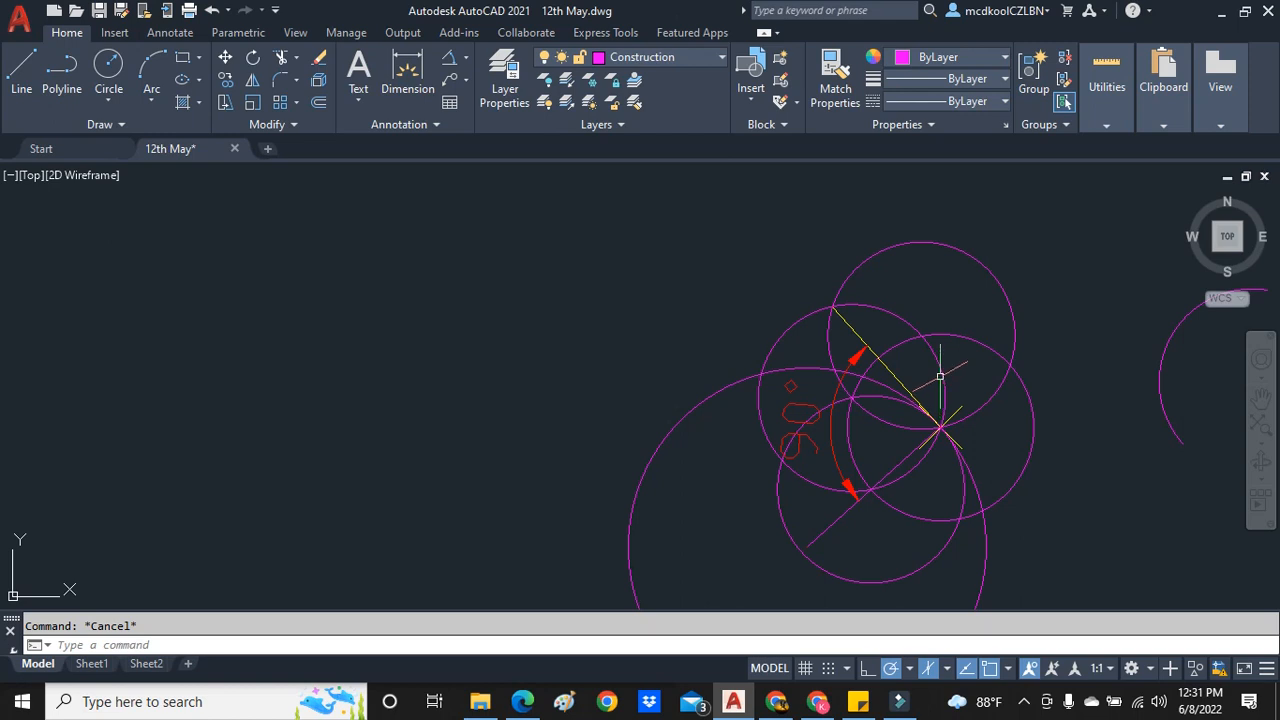
pyautogui.scroll(-2, 883, 288)
pyautogui.scroll(1, 935, 295)
pyautogui.scroll(2, 935, 295)
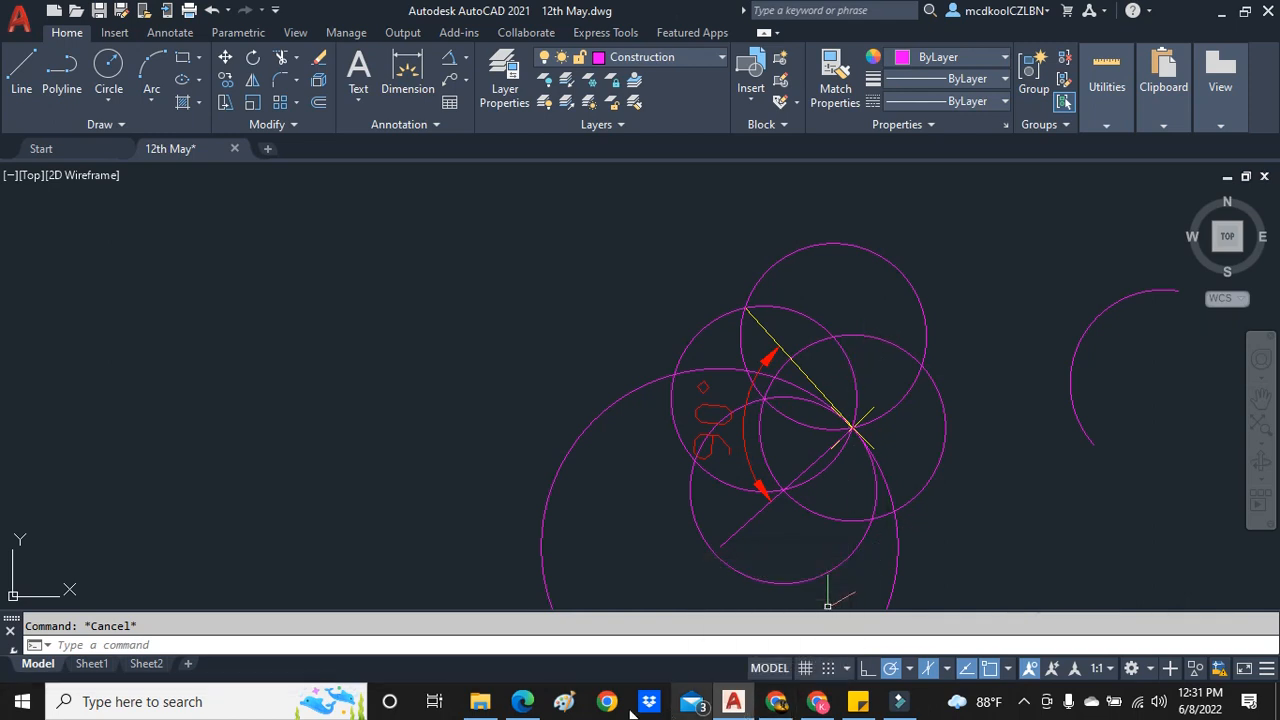
pyautogui.click(522, 701)
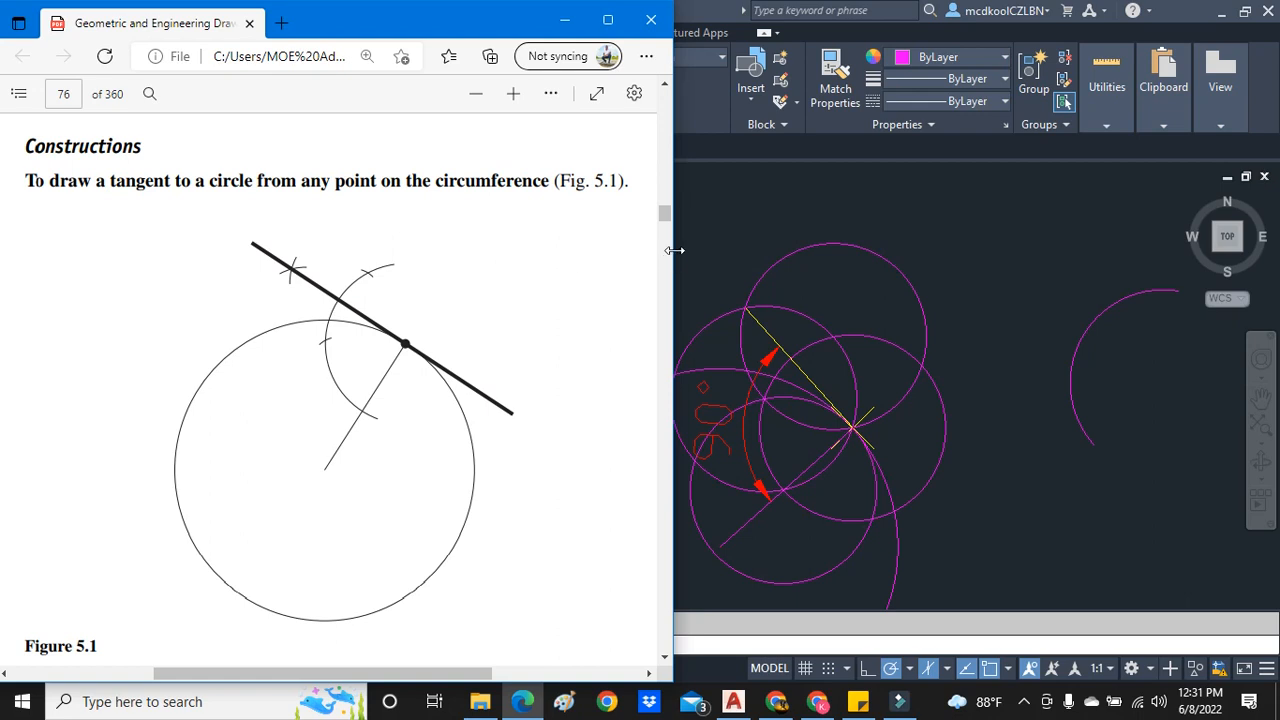
pyautogui.click(435, 276)
pyautogui.scroll(-2, 257, 240)
pyautogui.scroll(-3, 258, 242)
pyautogui.scroll(5, 272, 245)
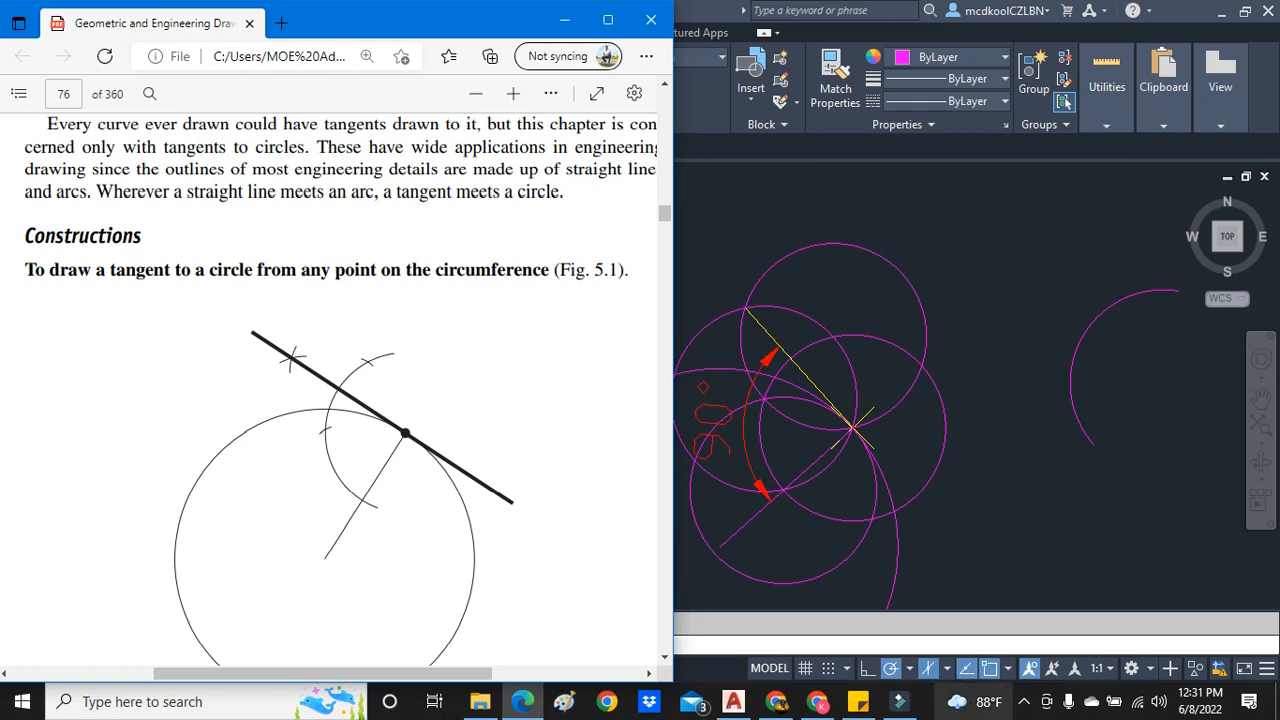
# - Switch to the Chrome window holding the classwork pages and open the mail-attachment exam paper PDF
pyautogui.click(778, 703)
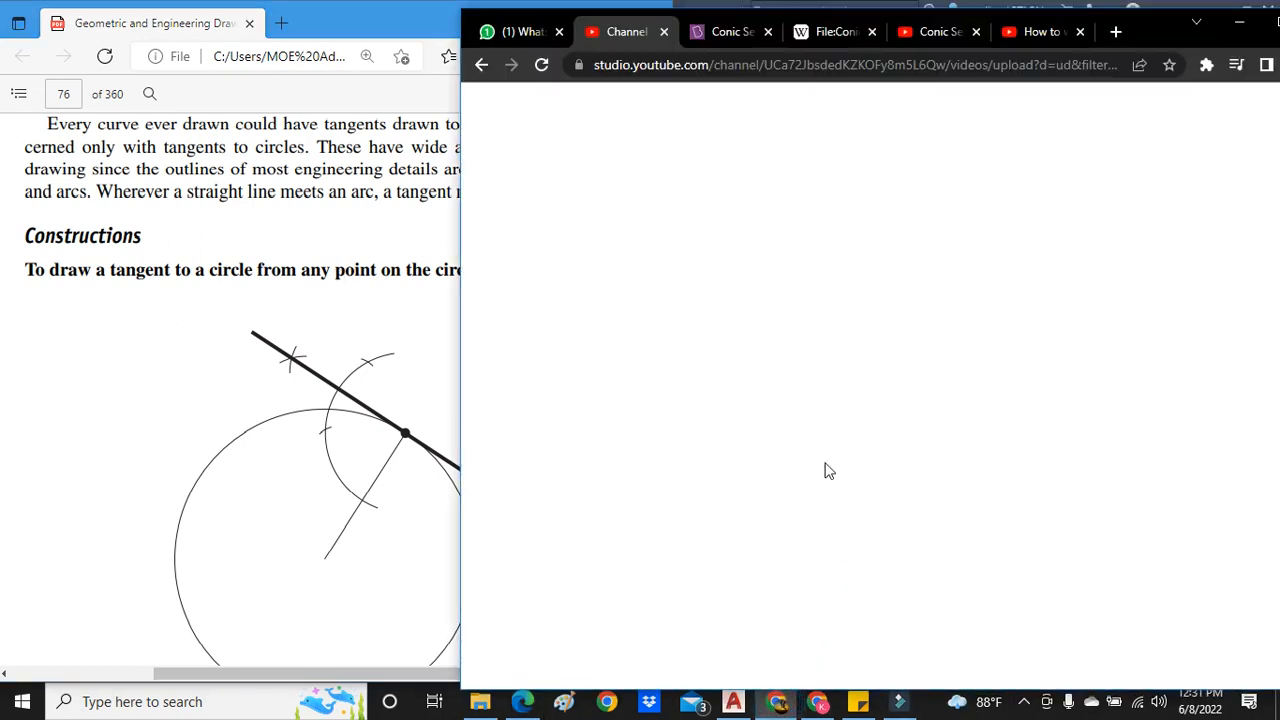
pyautogui.click(772, 704)
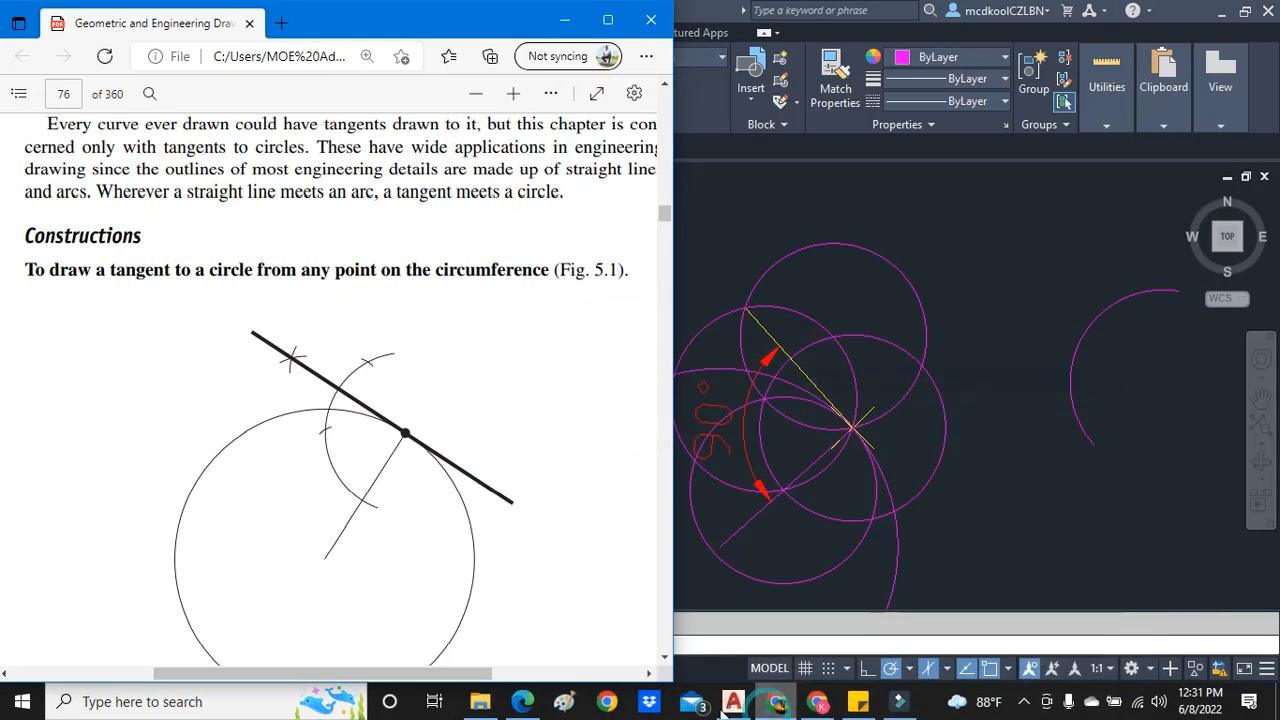
pyautogui.moveTo(537, 708)
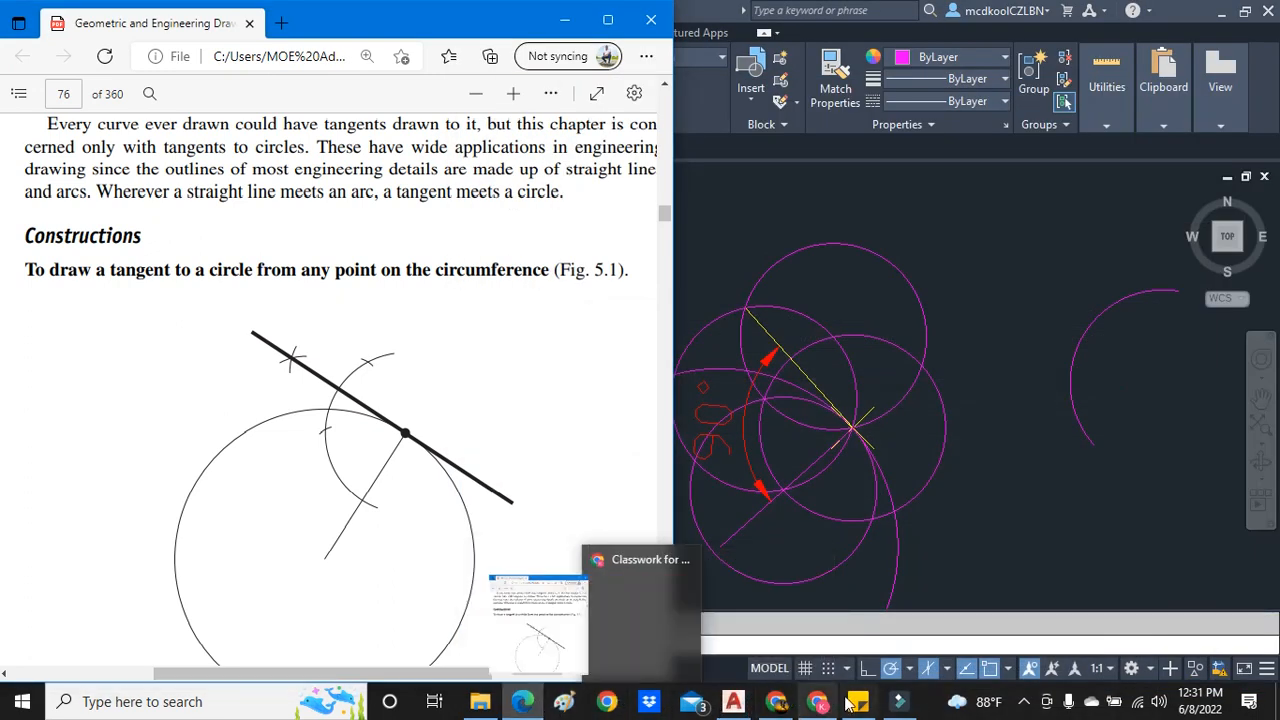
pyautogui.moveTo(820, 704)
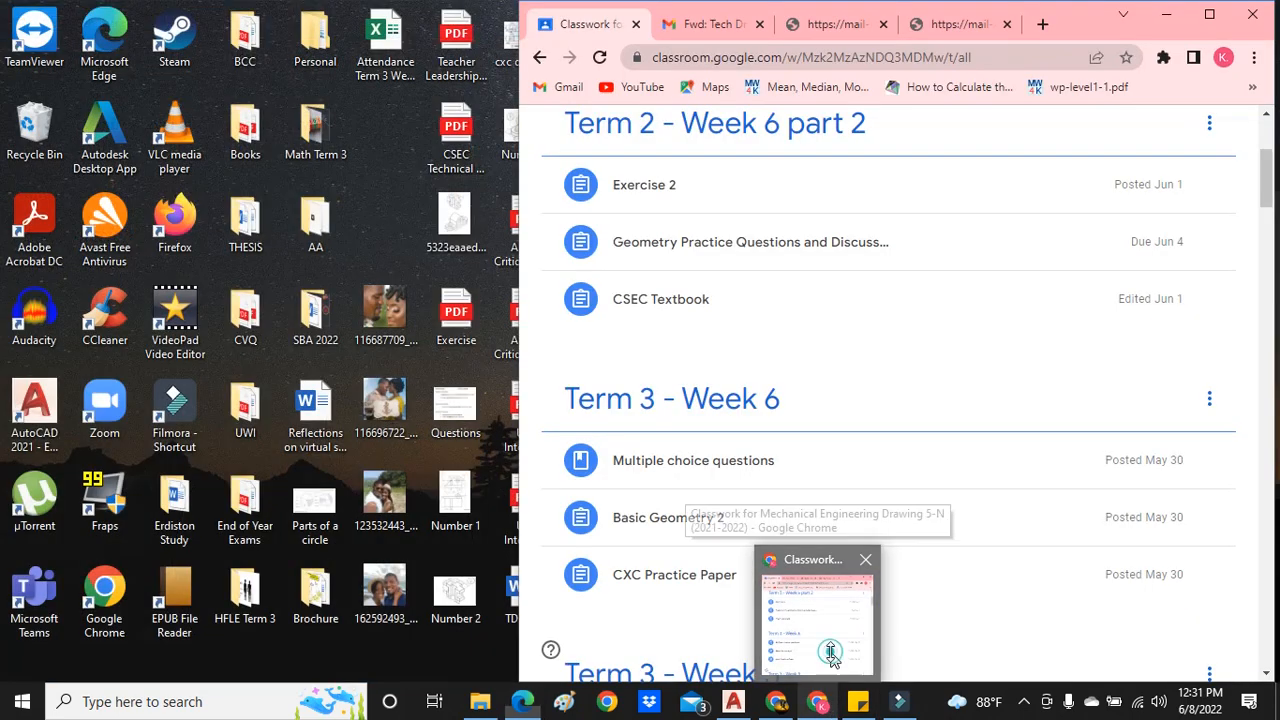
pyautogui.click(832, 658)
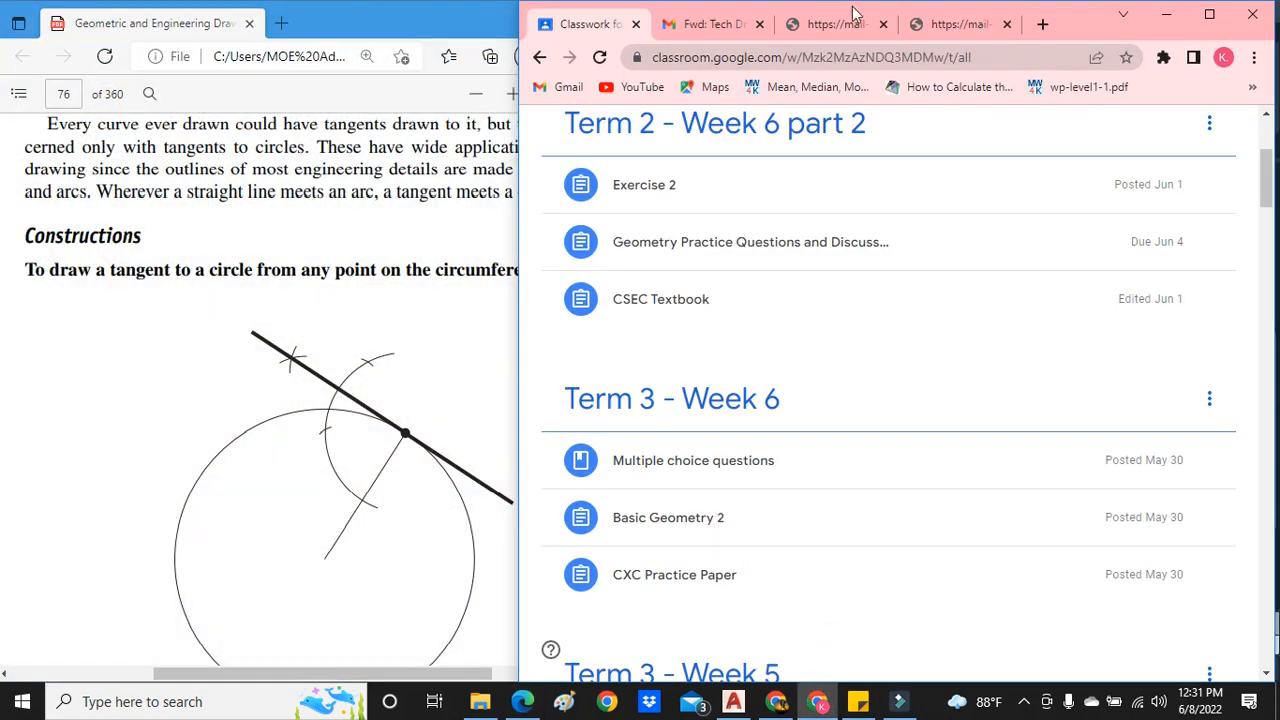
pyautogui.click(830, 25)
# - Look through the earlier pages of the exam paper for questions on tangents and geometric constructions
pyautogui.scroll(10, 822, 362)
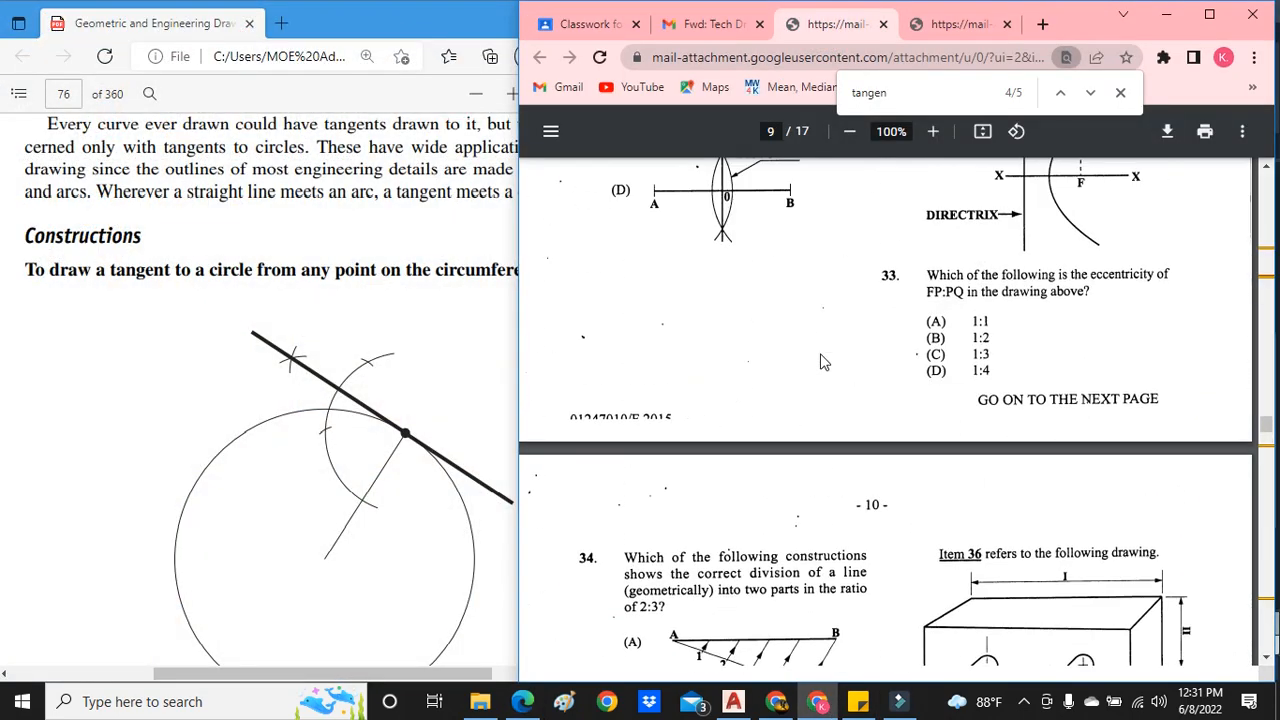
pyautogui.scroll(15, 822, 362)
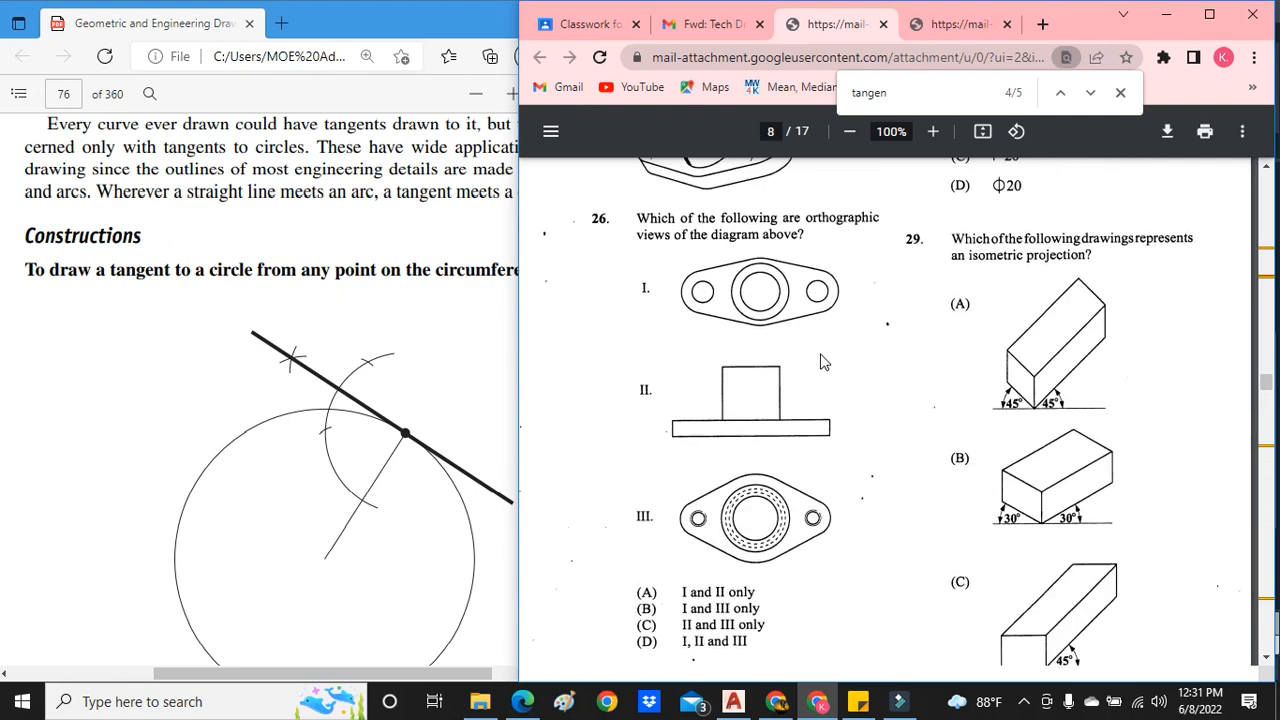
pyautogui.scroll(15, 822, 362)
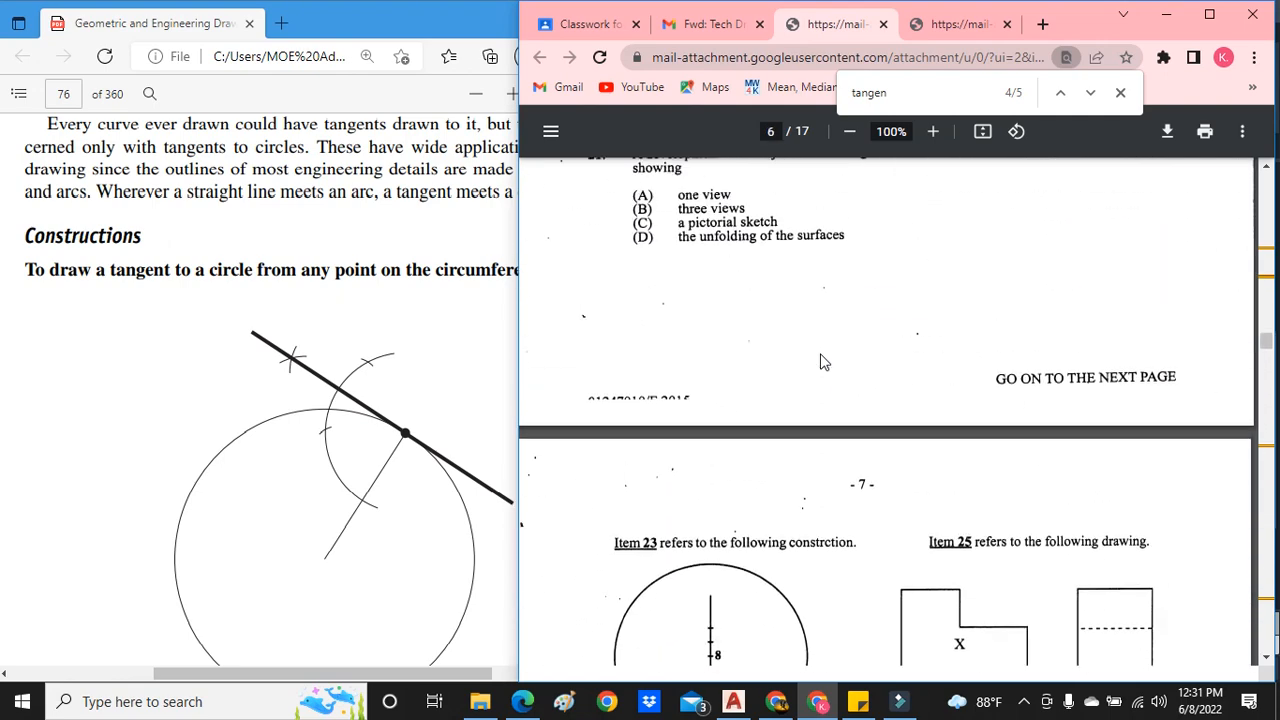
pyautogui.scroll(-5, 822, 362)
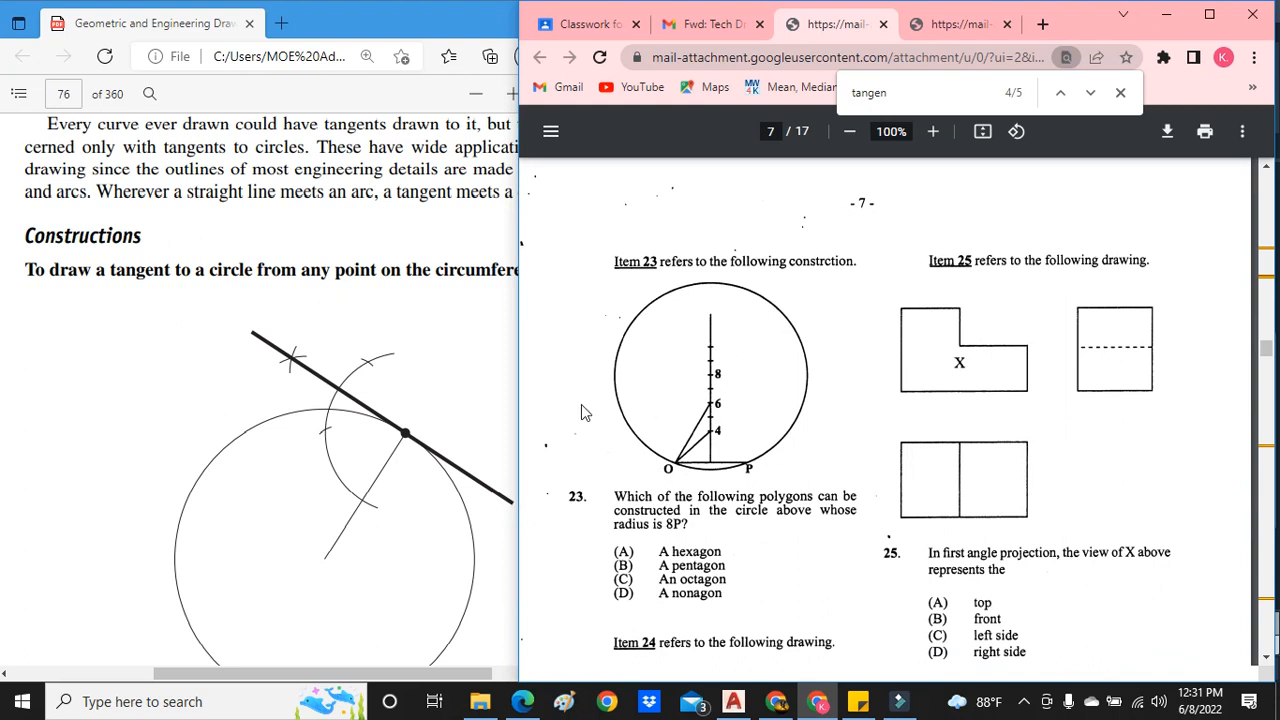
pyautogui.scroll(10, 686, 414)
pyautogui.scroll(15, 686, 417)
pyautogui.scroll(5, 686, 417)
pyautogui.scroll(-2, 616, 511)
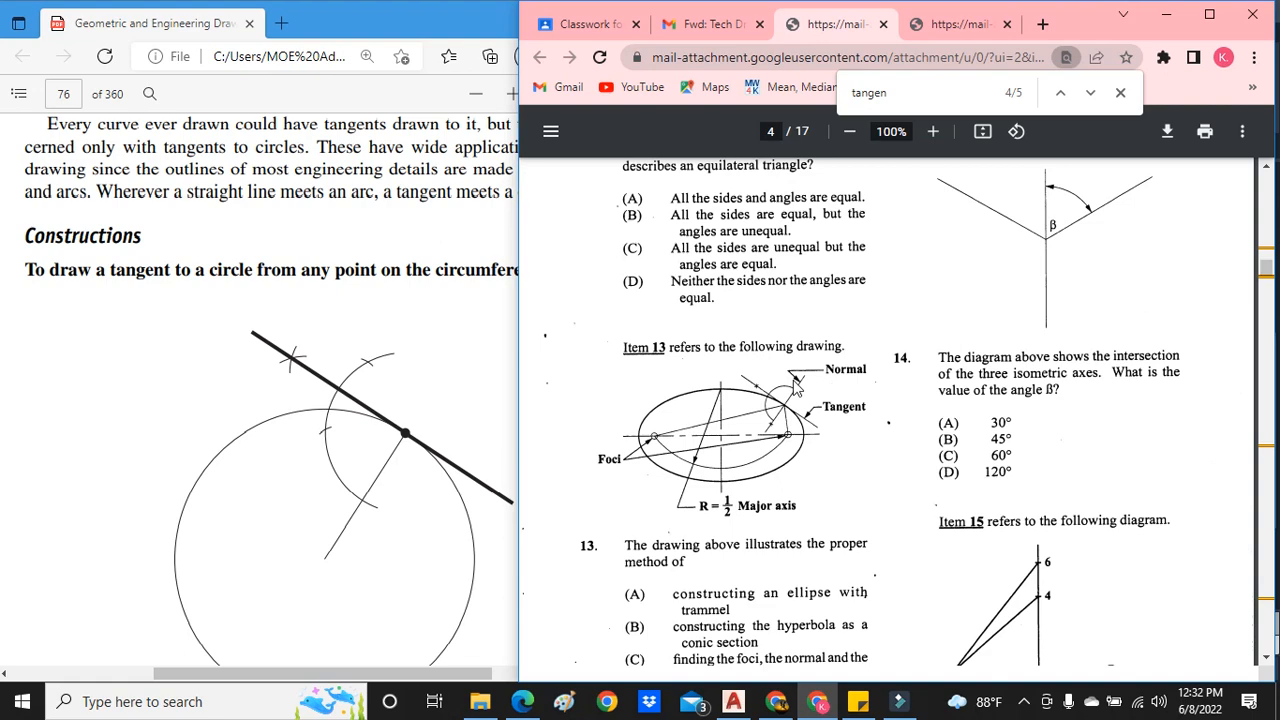
pyautogui.scroll(15, 716, 430)
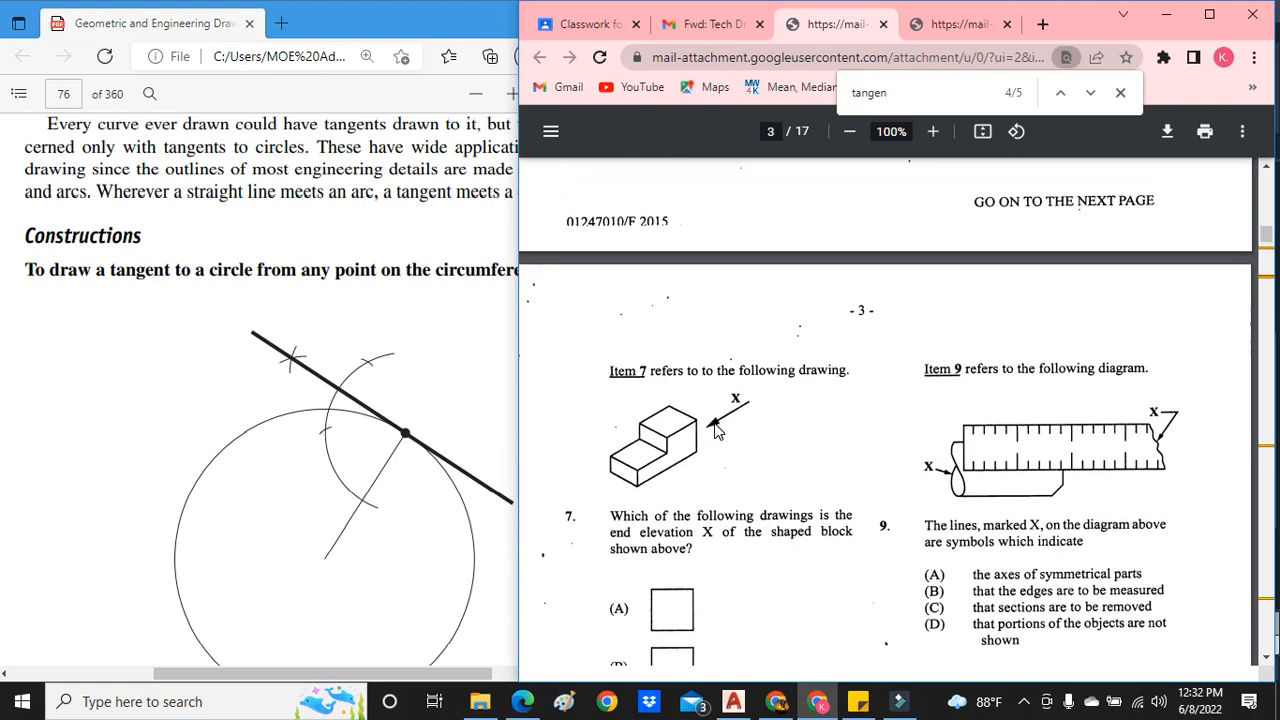
pyautogui.scroll(6, 716, 430)
pyautogui.scroll(-6, 952, 386)
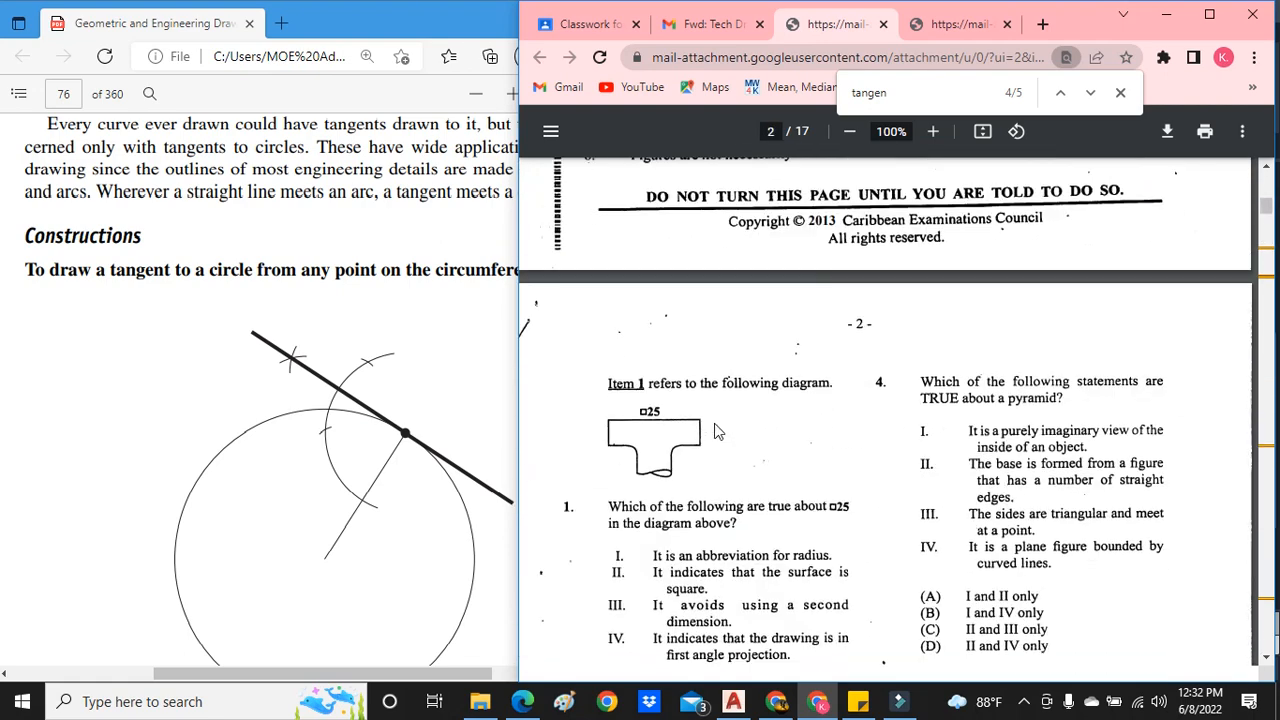
pyautogui.scroll(-1, 952, 386)
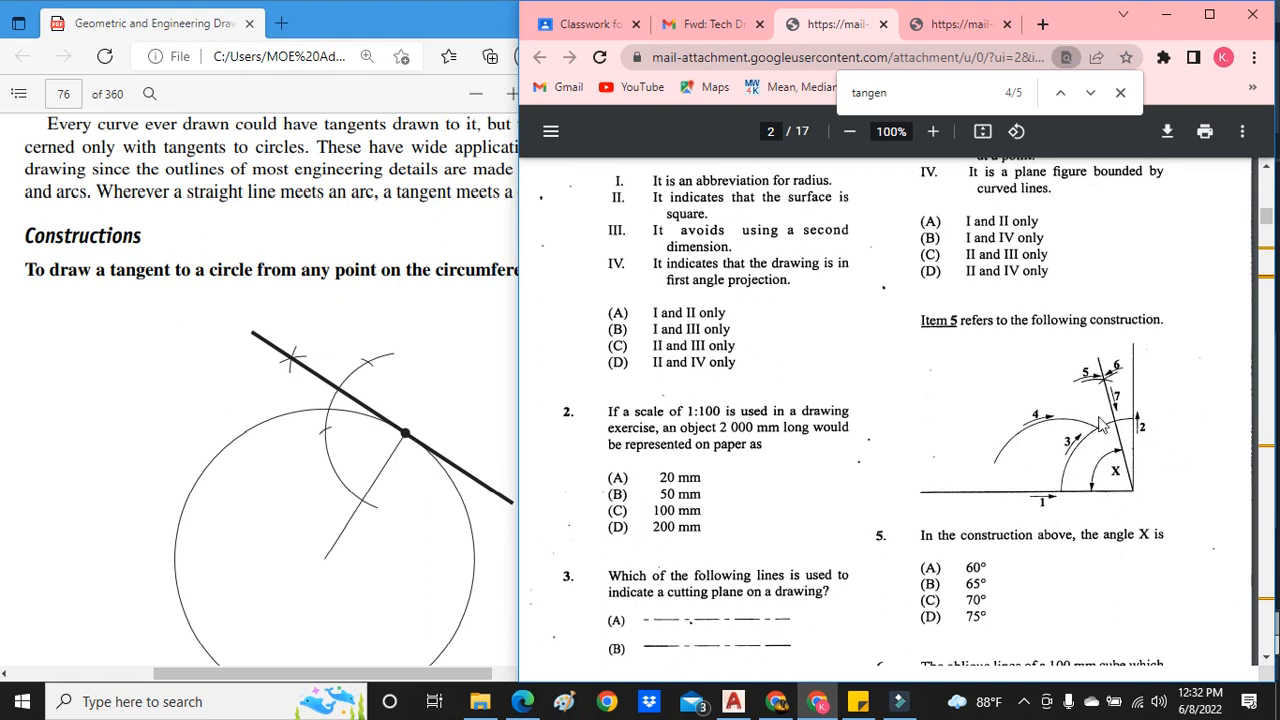
pyautogui.scroll(-2, 1100, 425)
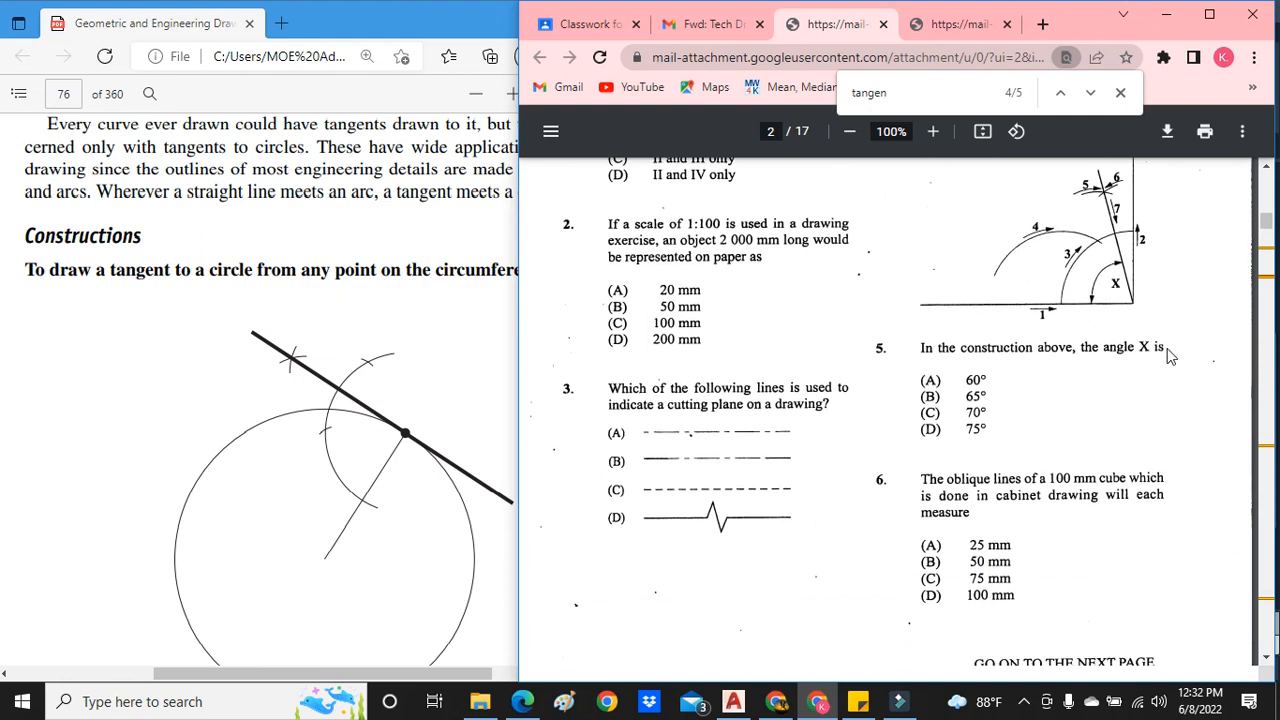
# - Enlarge the exam paper to 125% and examine the Item 5 angle construction on page 2
pyautogui.click(933, 131)
pyautogui.click(933, 131)
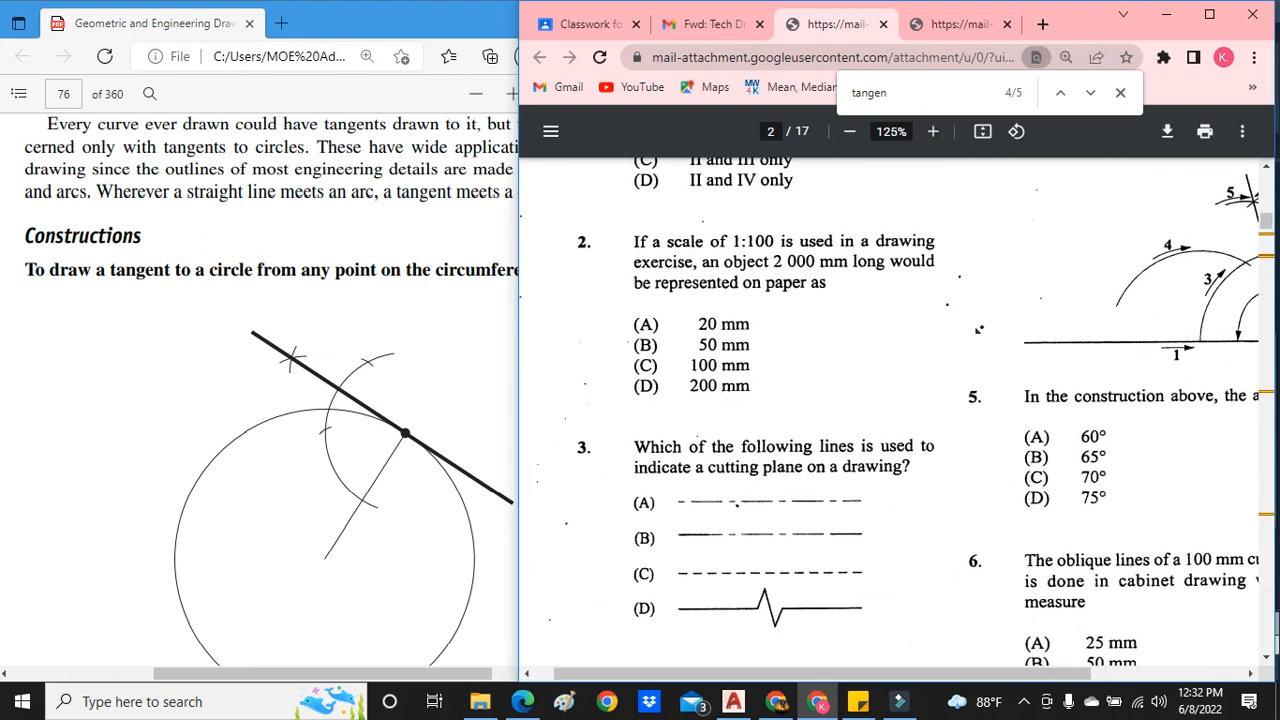
pyautogui.scroll(-1, 1021, 297)
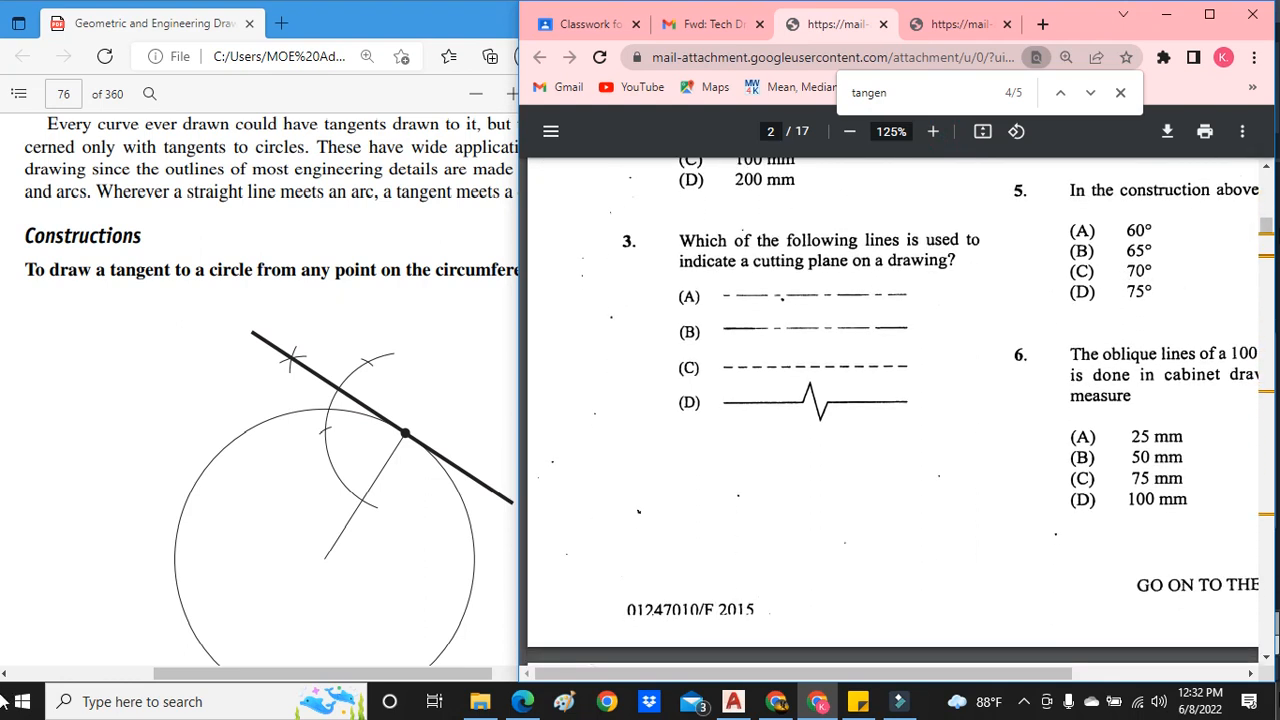
pyautogui.click(1250, 674)
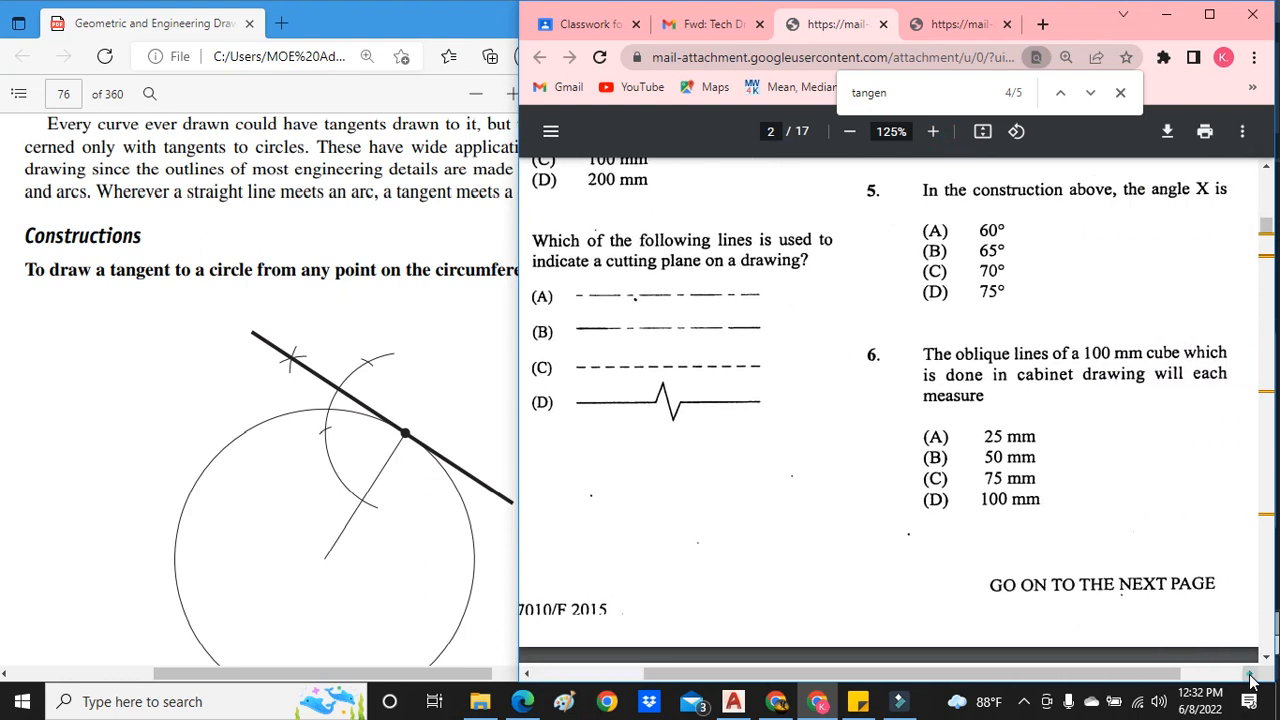
pyautogui.scroll(4, 1092, 484)
pyautogui.scroll(-1, 1092, 484)
pyautogui.scroll(-1, 1090, 470)
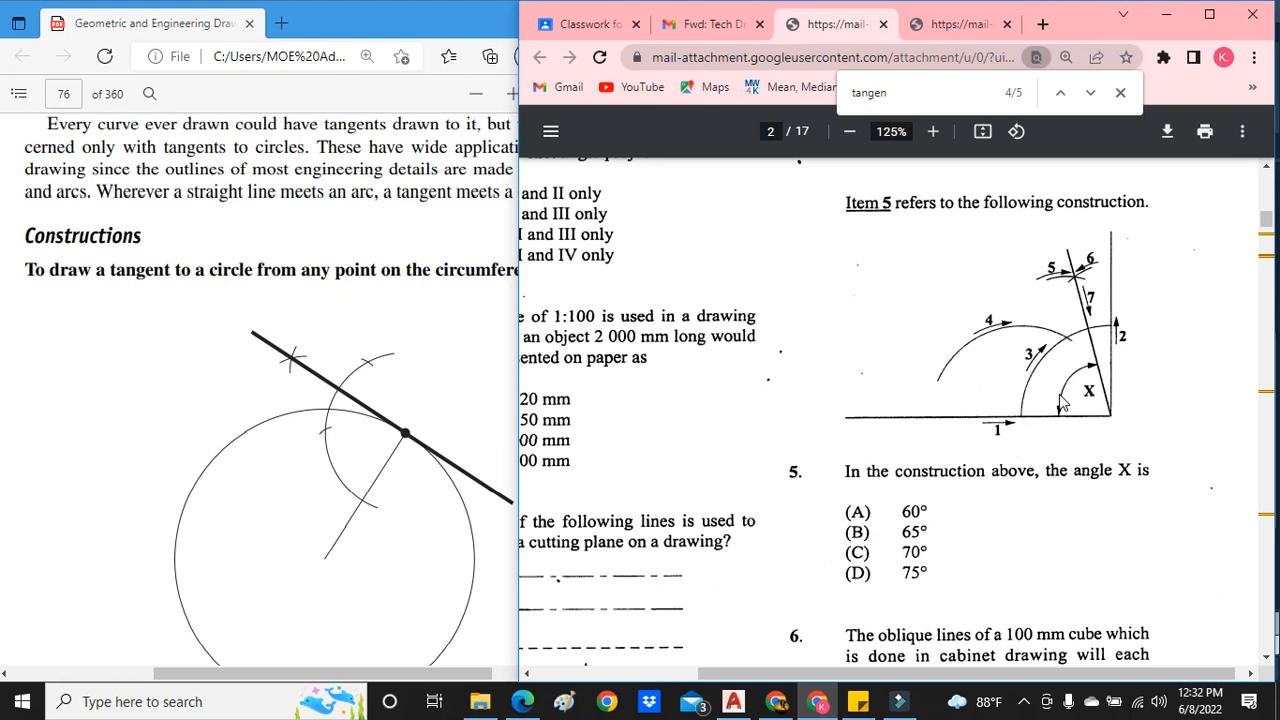
# - Return to the textbook in Edge and find the construction of a tangent from a point P to a circle, centre O (Fig. 5.3)
pyautogui.click(467, 356)
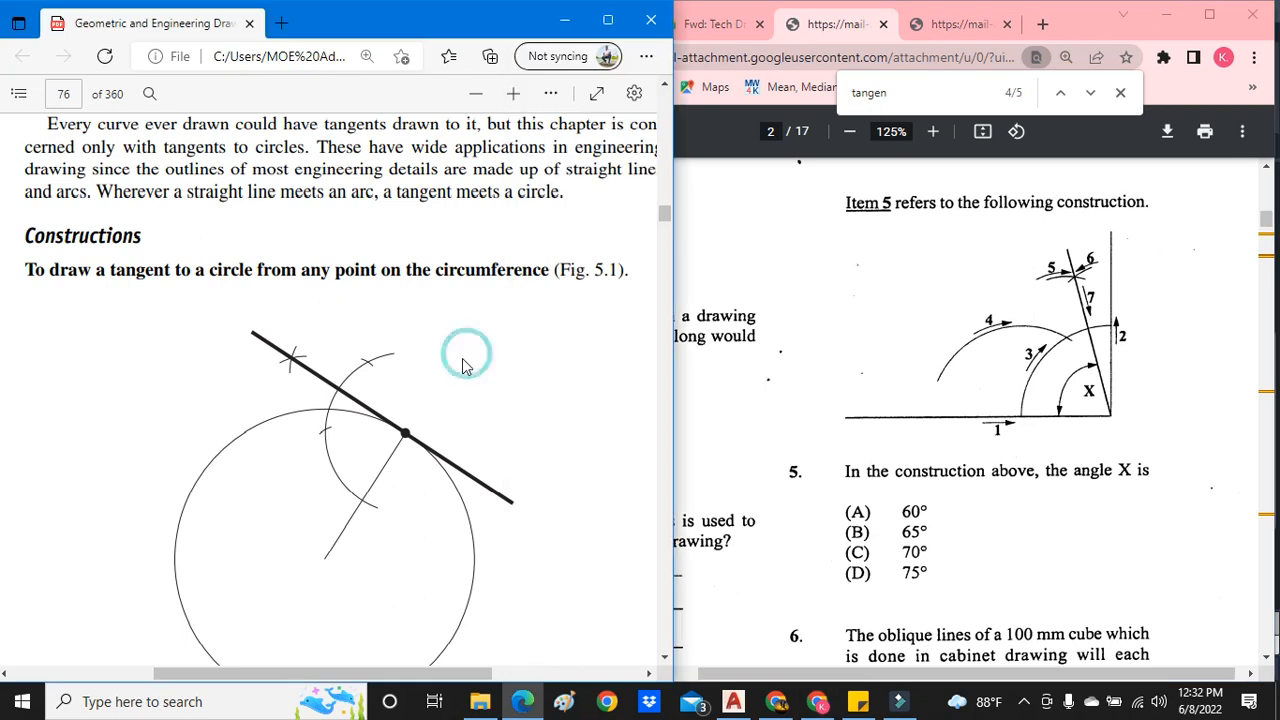
pyautogui.scroll(-8, 465, 358)
pyautogui.scroll(-5, 461, 363)
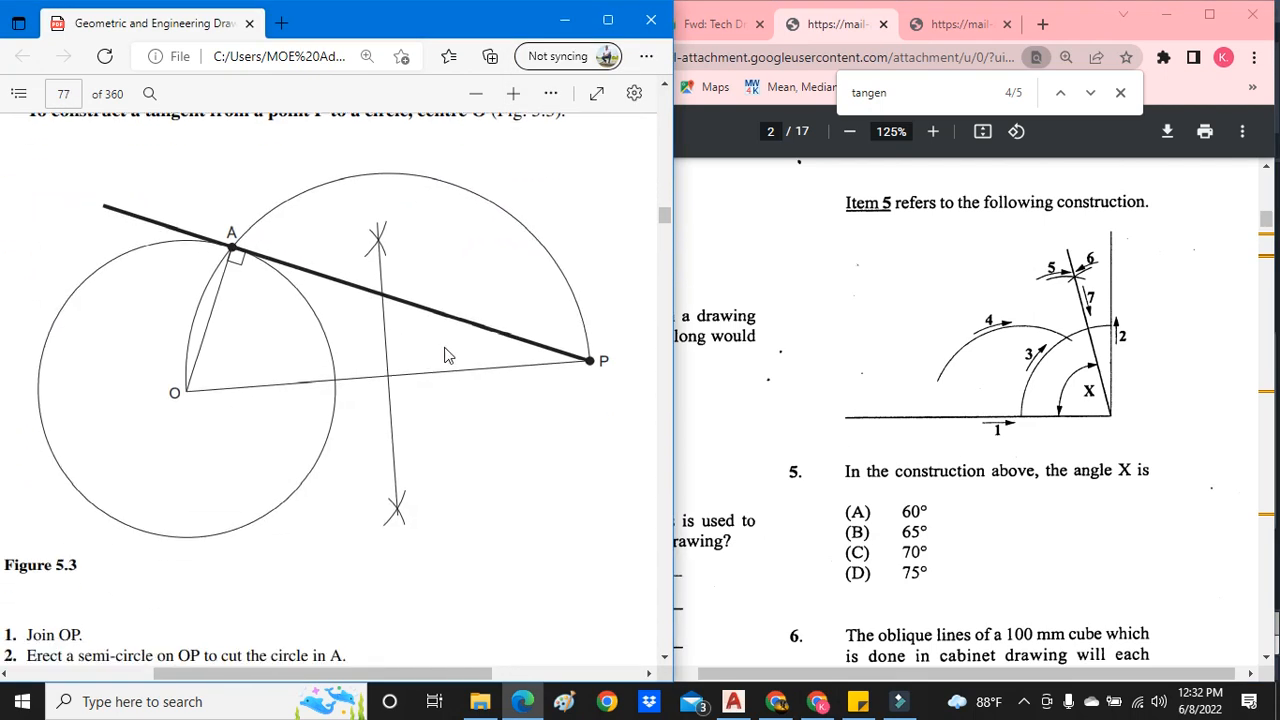
pyautogui.scroll(2, 449, 354)
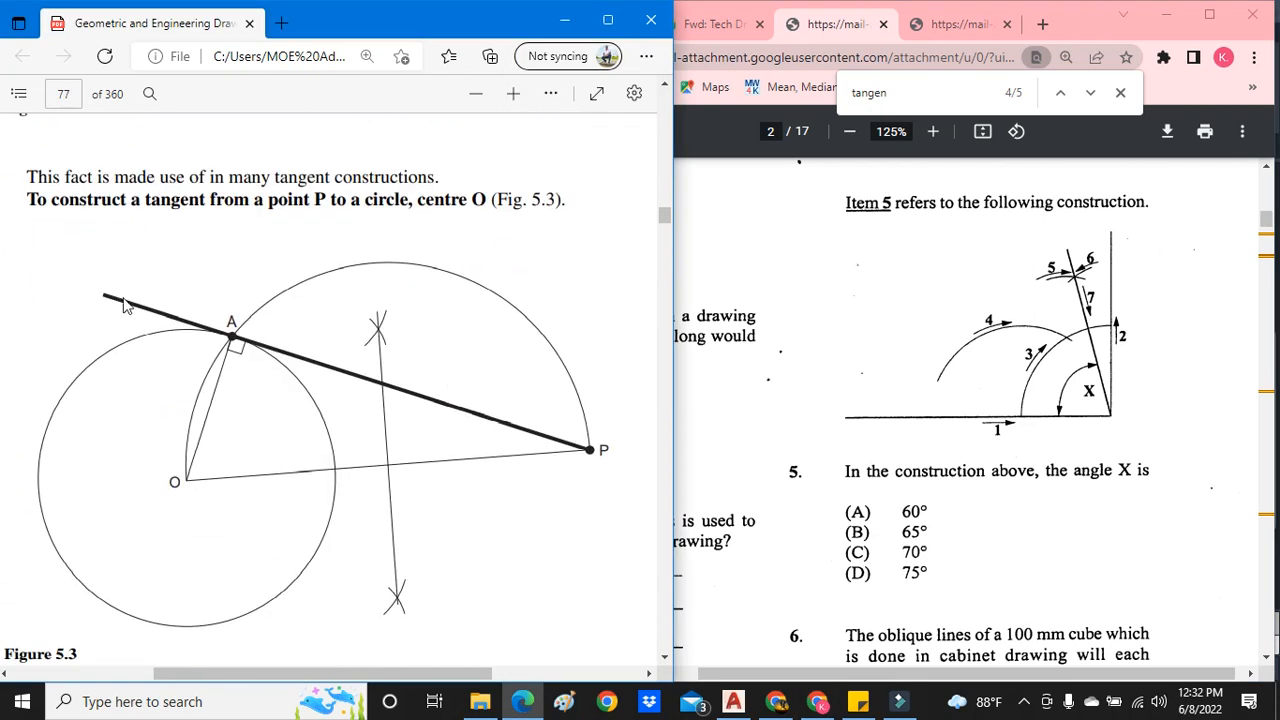
pyautogui.click(1160, 14)
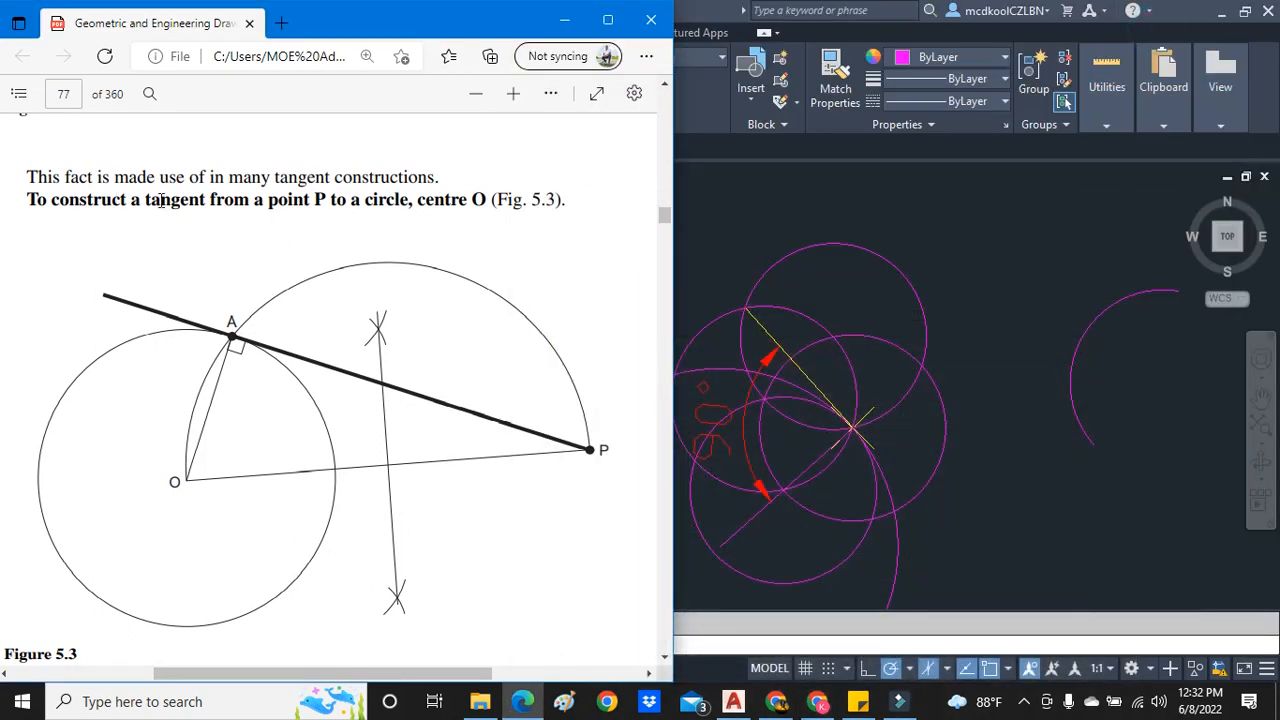
pyautogui.moveTo(157, 195); pyautogui.dragTo(390, 200)
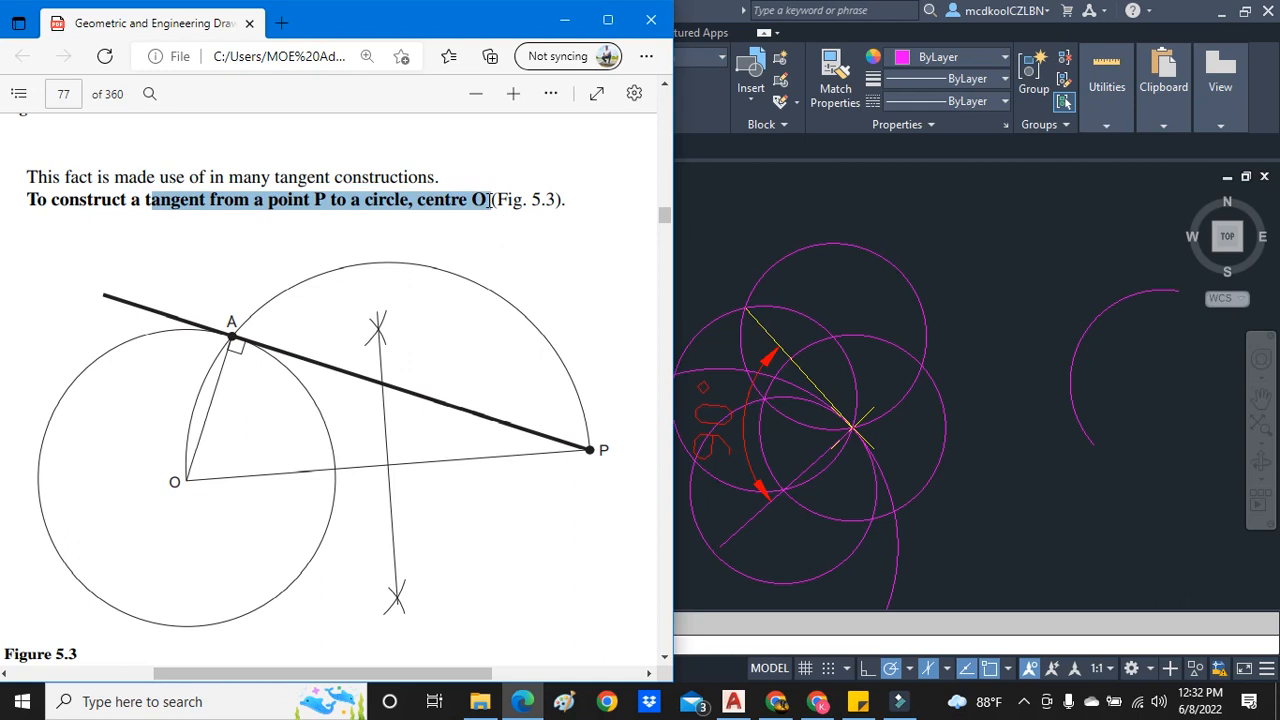
# - In AutoCAD, copy the large circle to the empty space right of the finished tangent construction
pyautogui.scroll(-5, 889, 404)
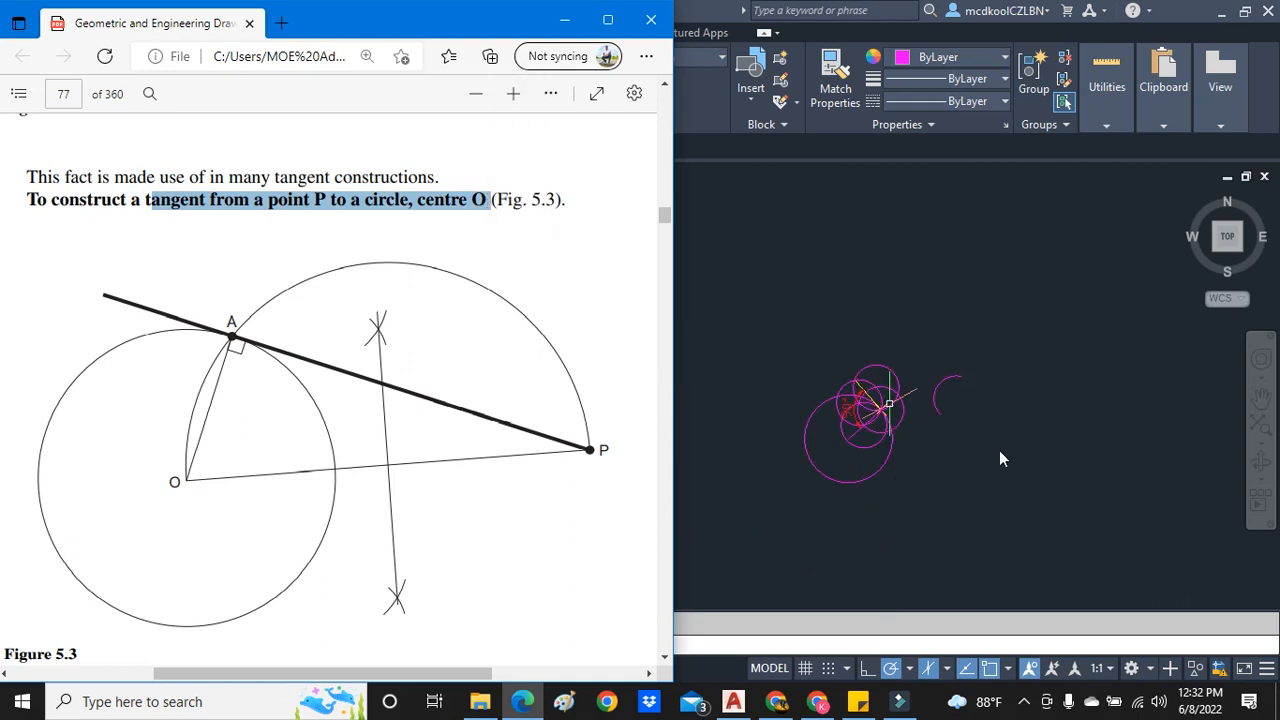
pyautogui.click(1000, 452)
pyautogui.scroll(4, 1000, 450)
pyautogui.click(666, 510)
pyautogui.rightClick(667, 516)
pyautogui.click(788, 216)
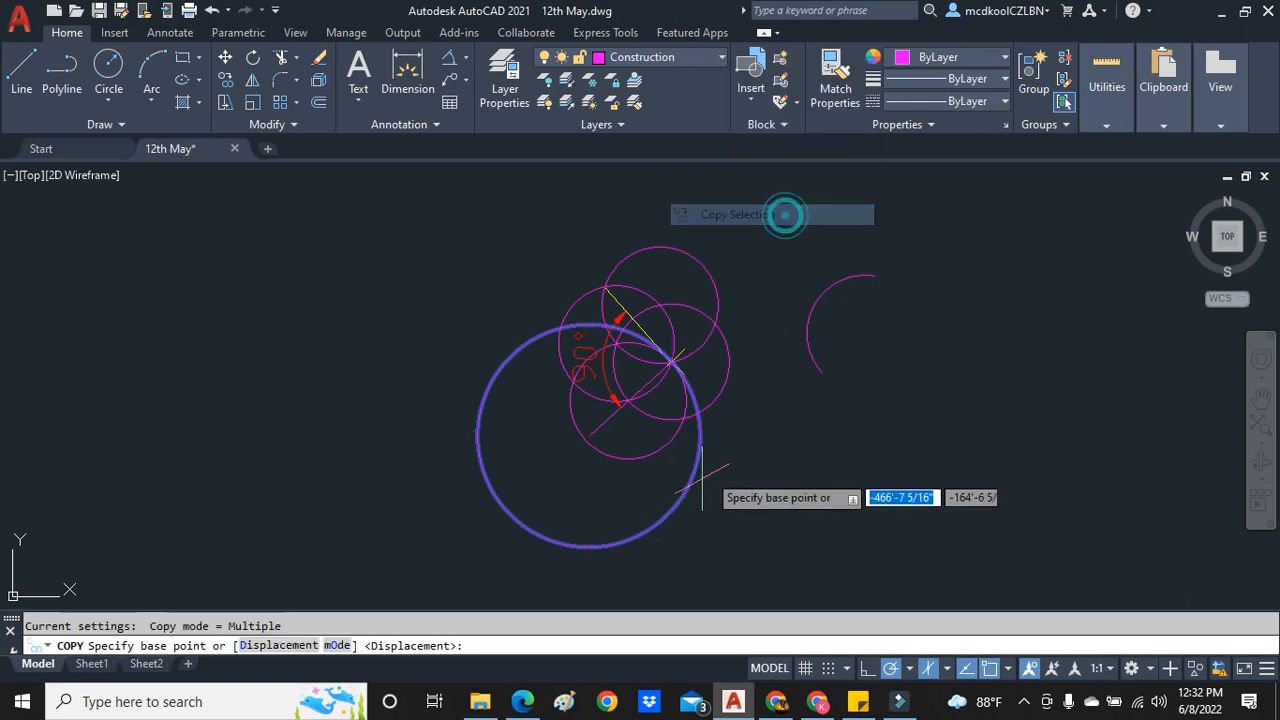
pyautogui.click(668, 514)
pyautogui.scroll(-4, 655, 517)
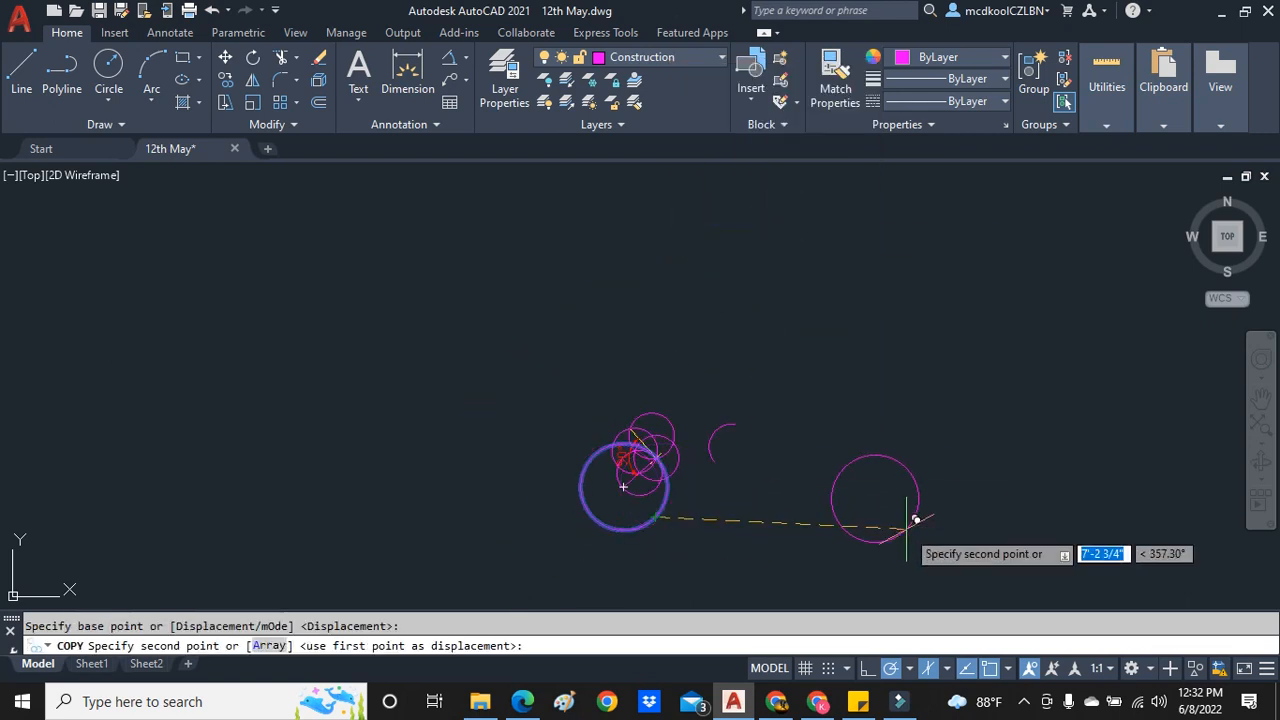
pyautogui.click(963, 517)
pyautogui.scroll(2, 963, 517)
pyautogui.press('Escape')
pyautogui.scroll(3, 1030, 500)
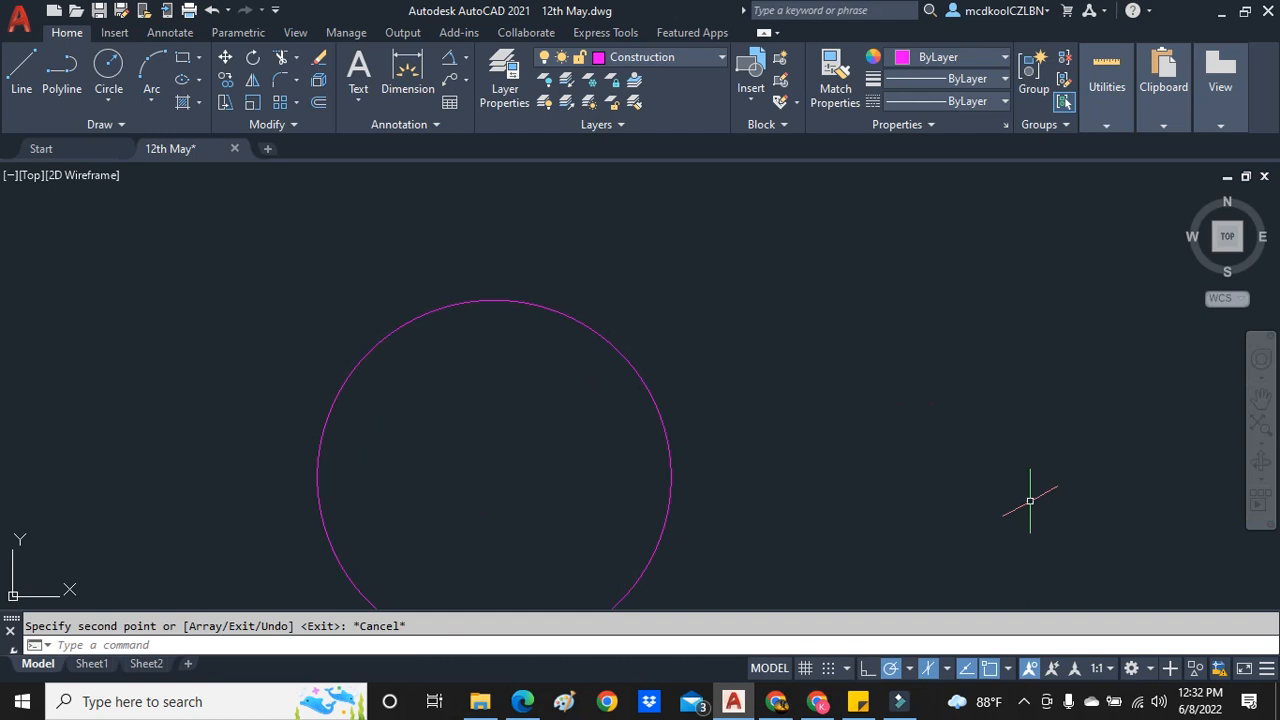
# - Place a point outside the copied circle, to its upper right
pyautogui.write('point')
pyautogui.press('Return')
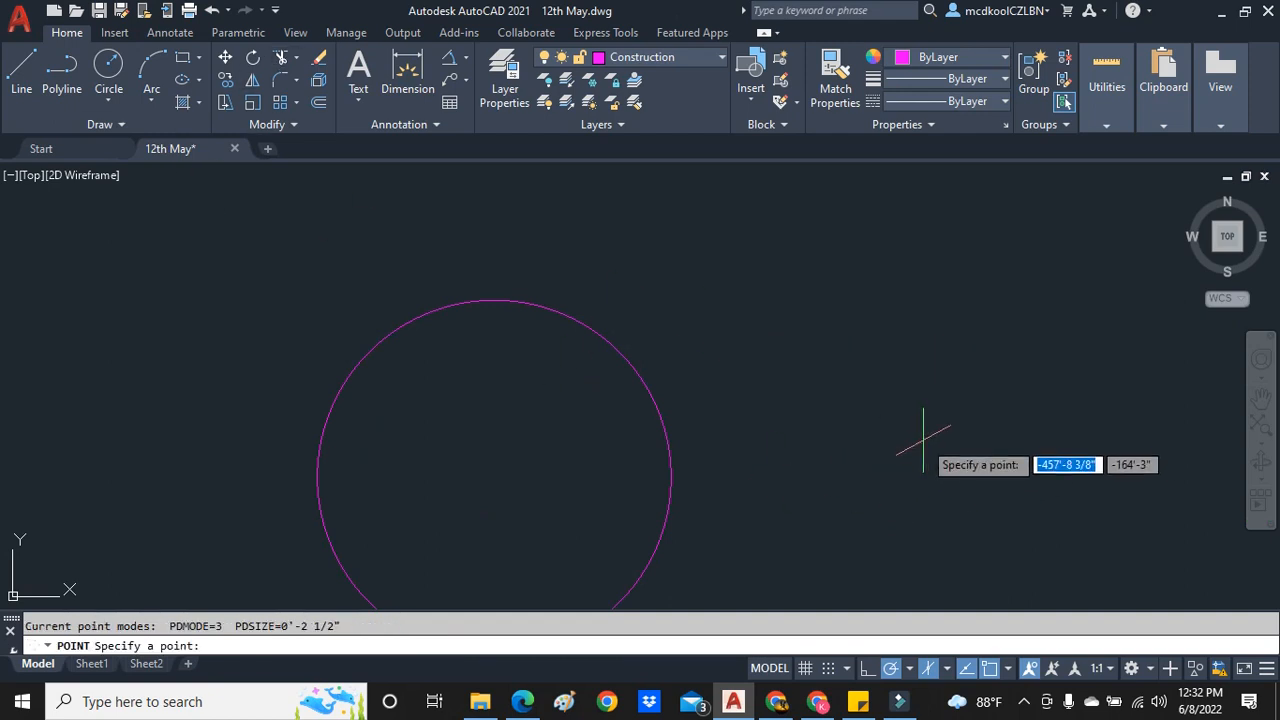
pyautogui.click(880, 360)
pyautogui.press('Escape')
pyautogui.scroll(-2, 693, 437)
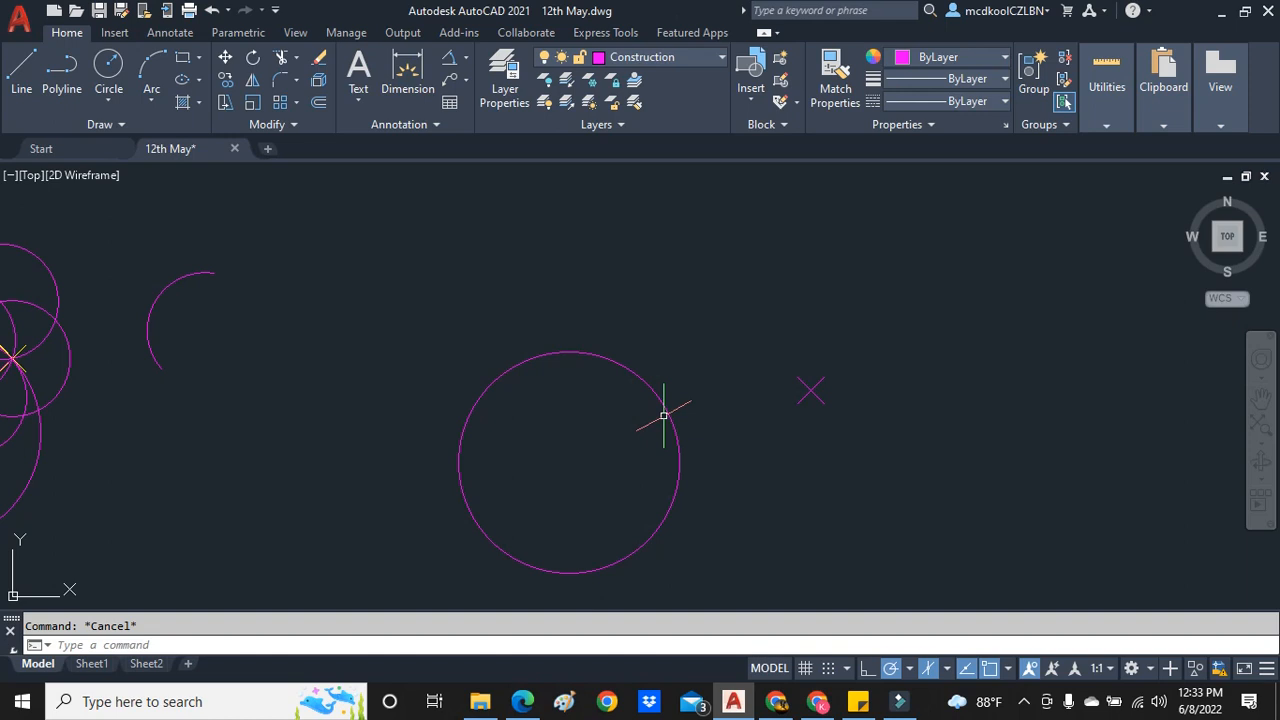
pyautogui.scroll(2, 604, 492)
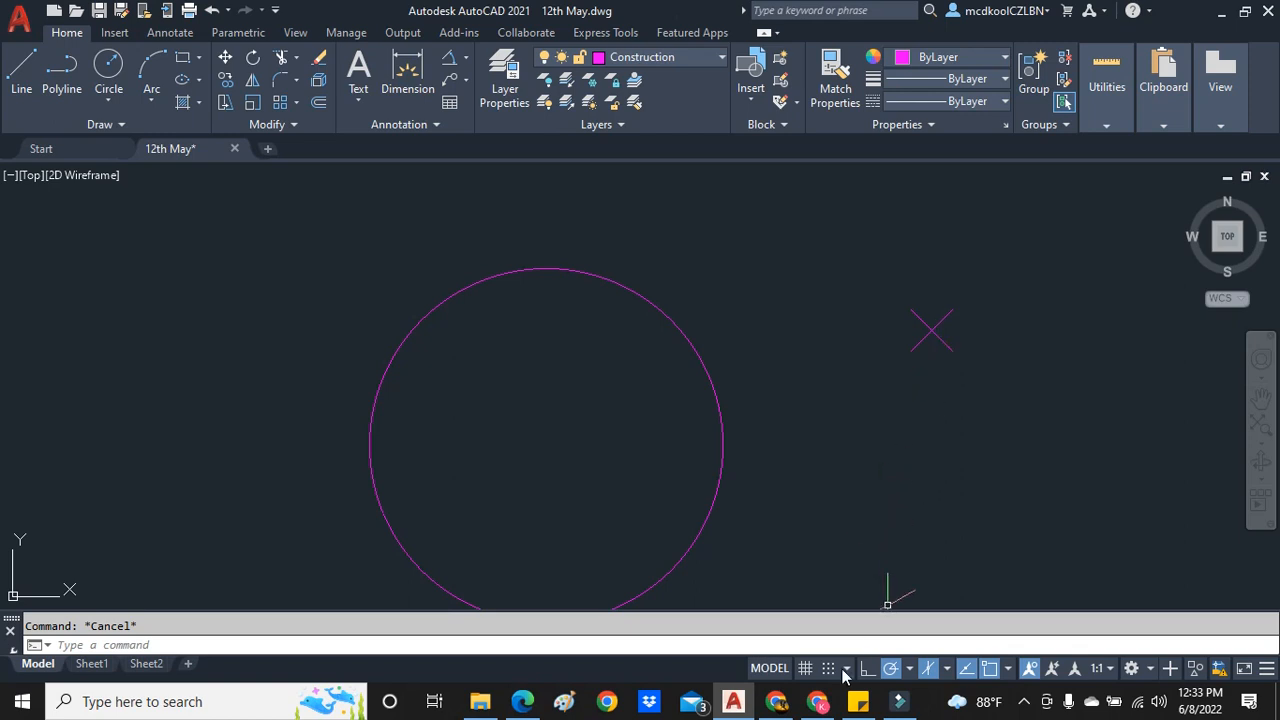
# - Read the Figure 5.3 instructions in the textbook in Edge and highlight step 1, Join OP
pyautogui.moveTo(524, 706)
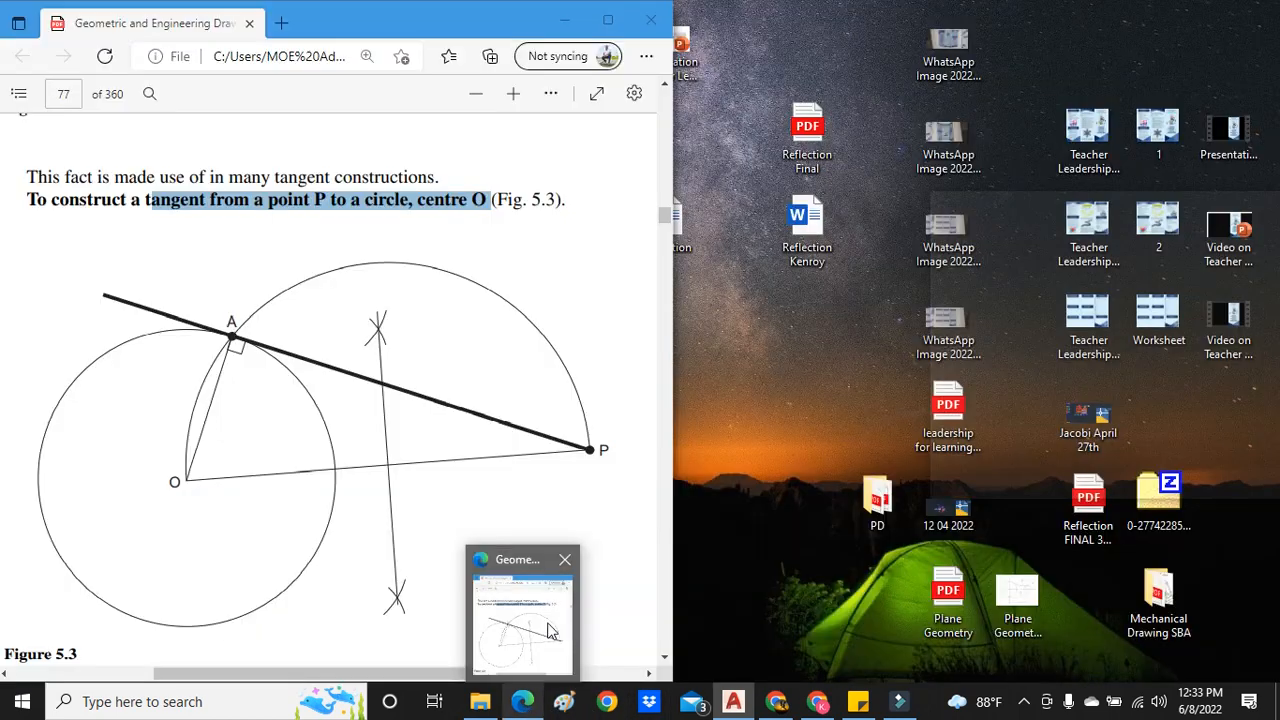
pyautogui.click(548, 628)
pyautogui.scroll(-3, 307, 485)
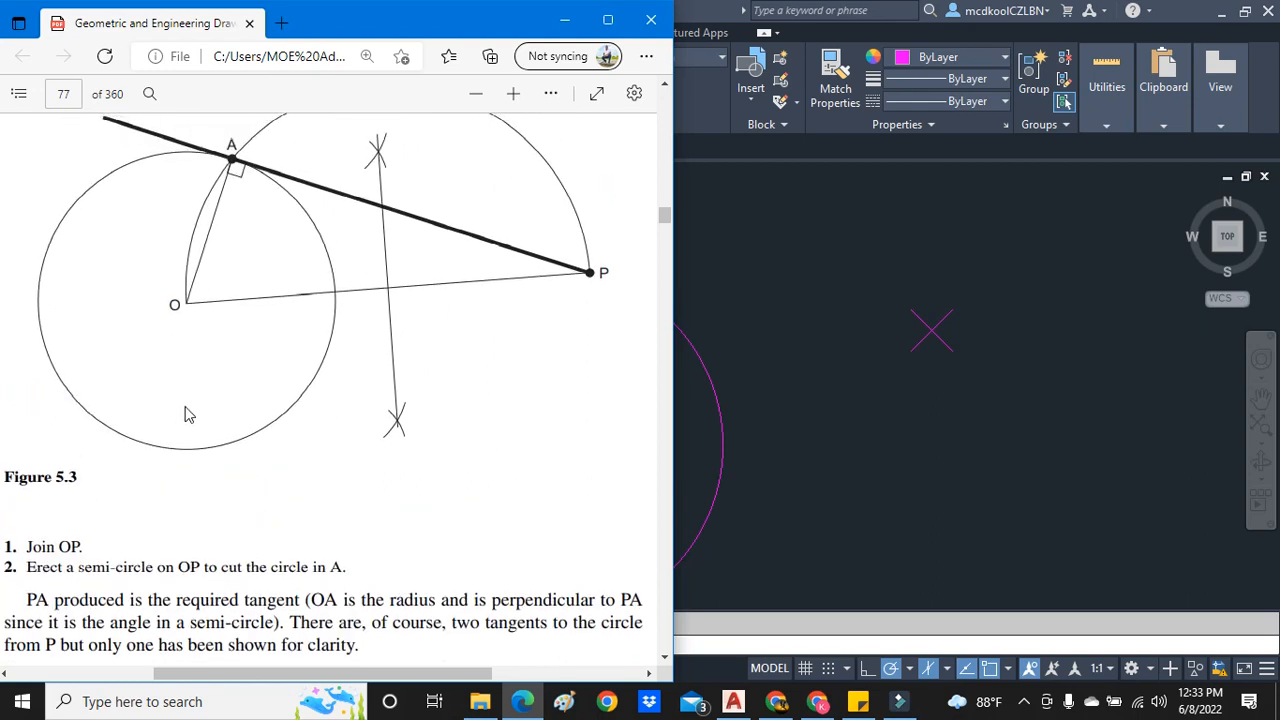
pyautogui.moveTo(28, 545); pyautogui.dragTo(106, 547)
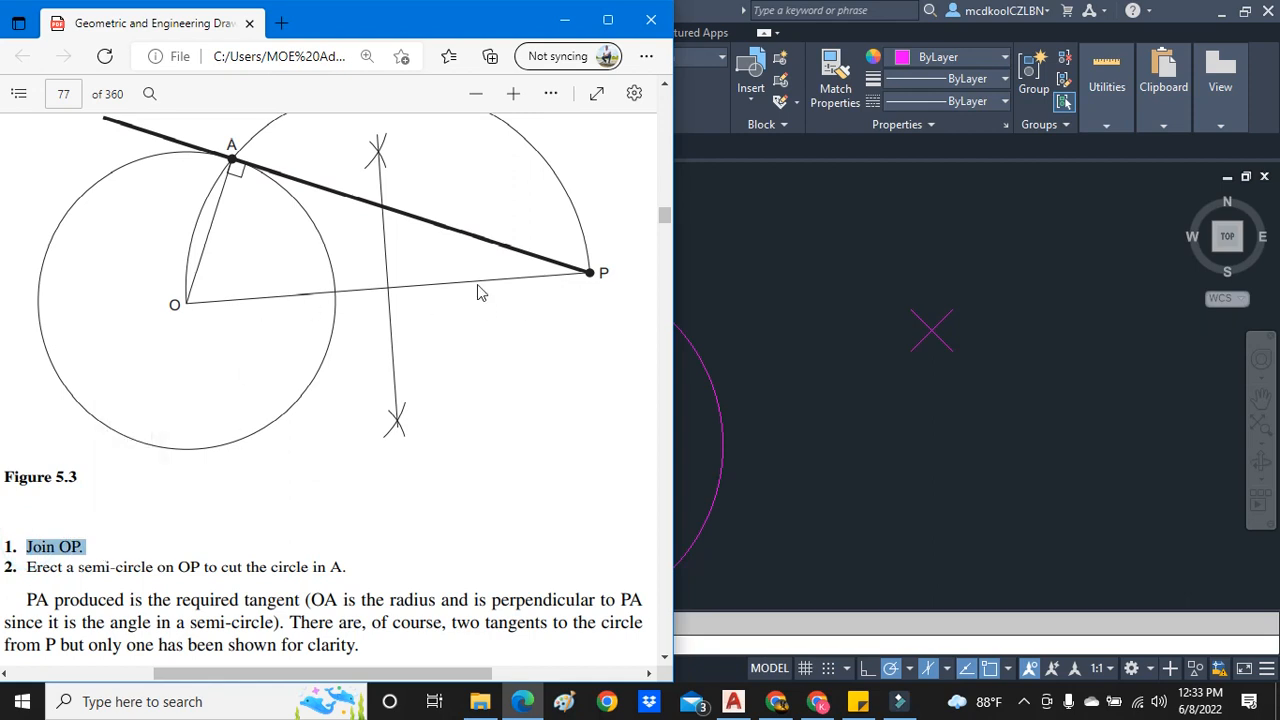
# - Switch to AutoCAD and draw a line from the outside point P to the centre of the copied circle
pyautogui.click(788, 347)
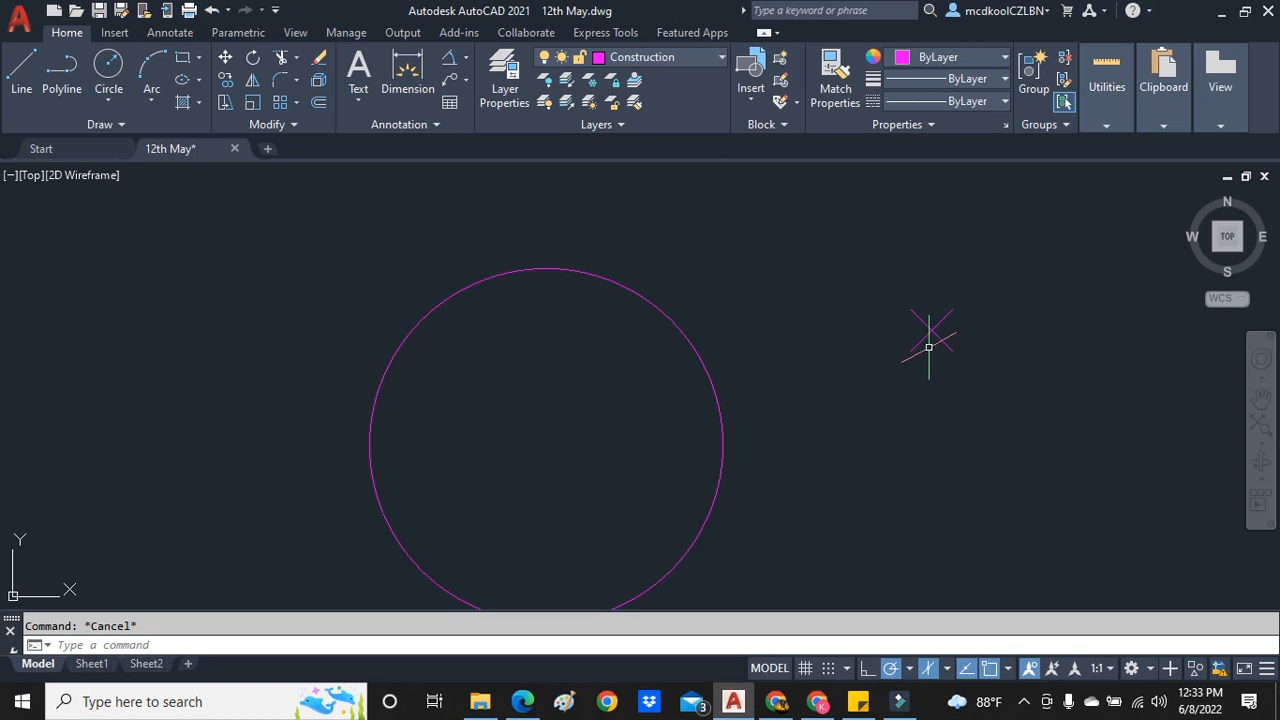
pyautogui.click(22, 75)
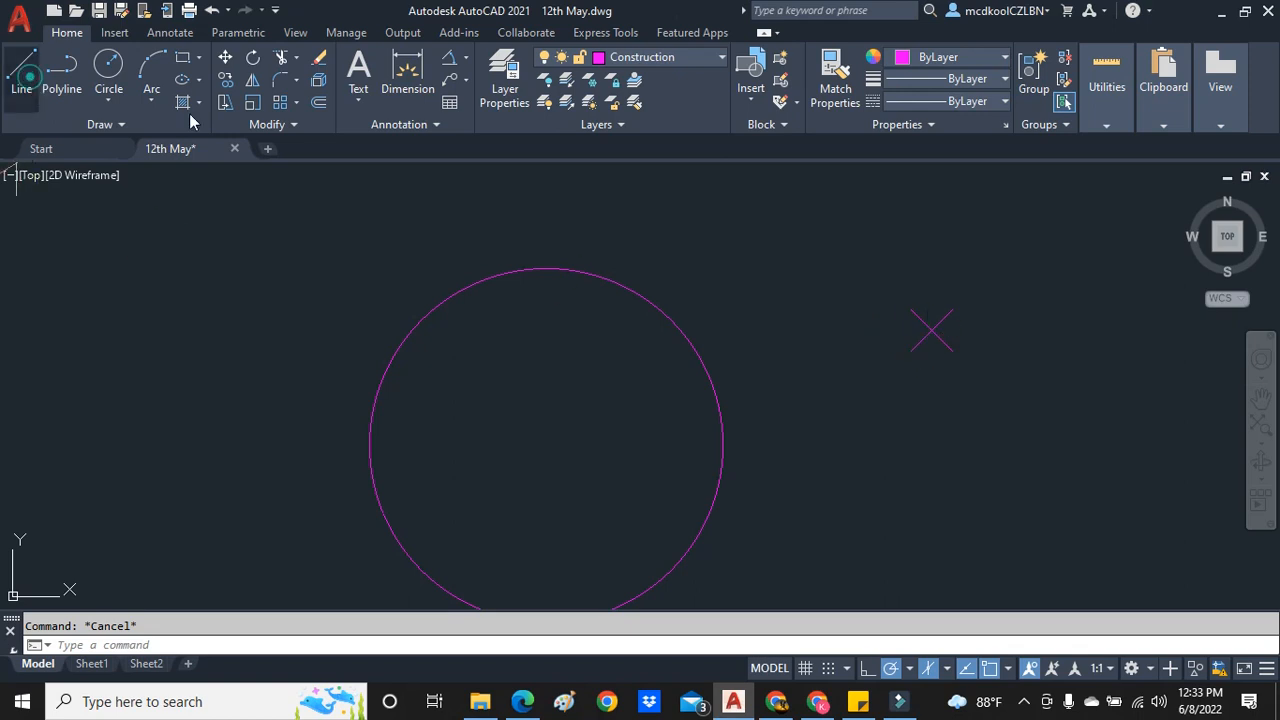
pyautogui.click(931, 330)
pyautogui.click(545, 442)
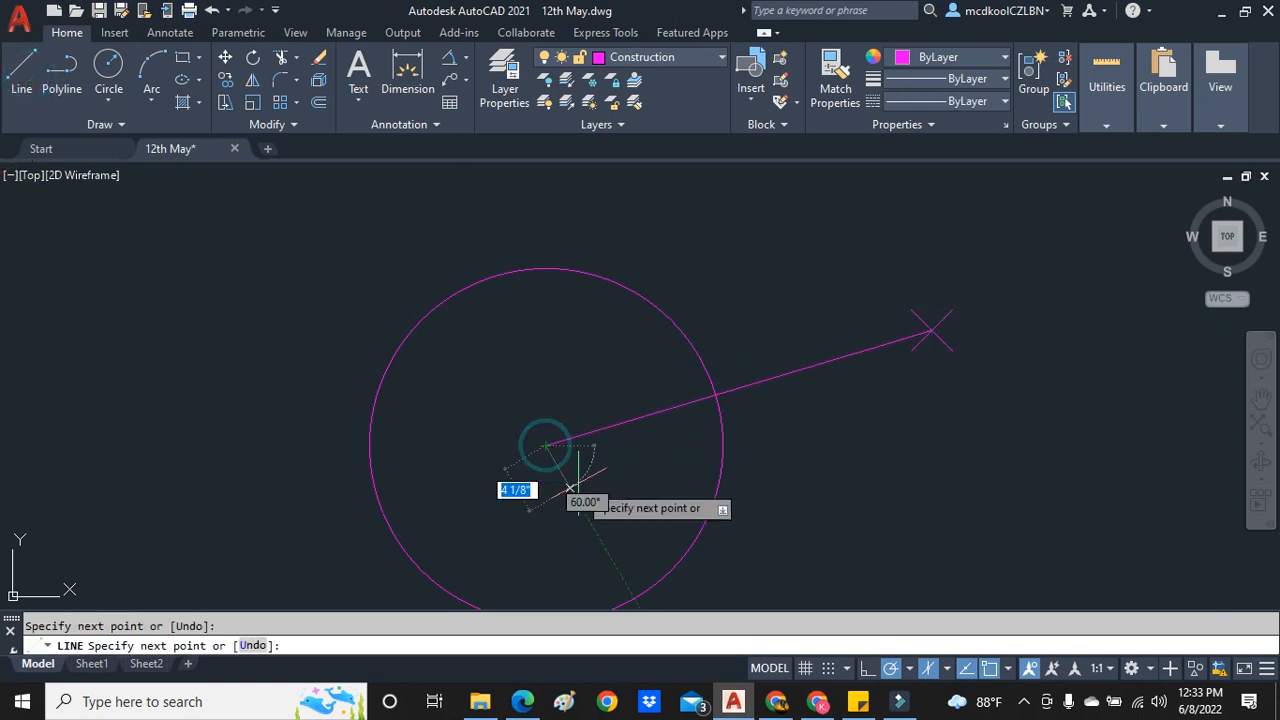
pyautogui.rightClick(571, 486)
pyautogui.click(680, 299)
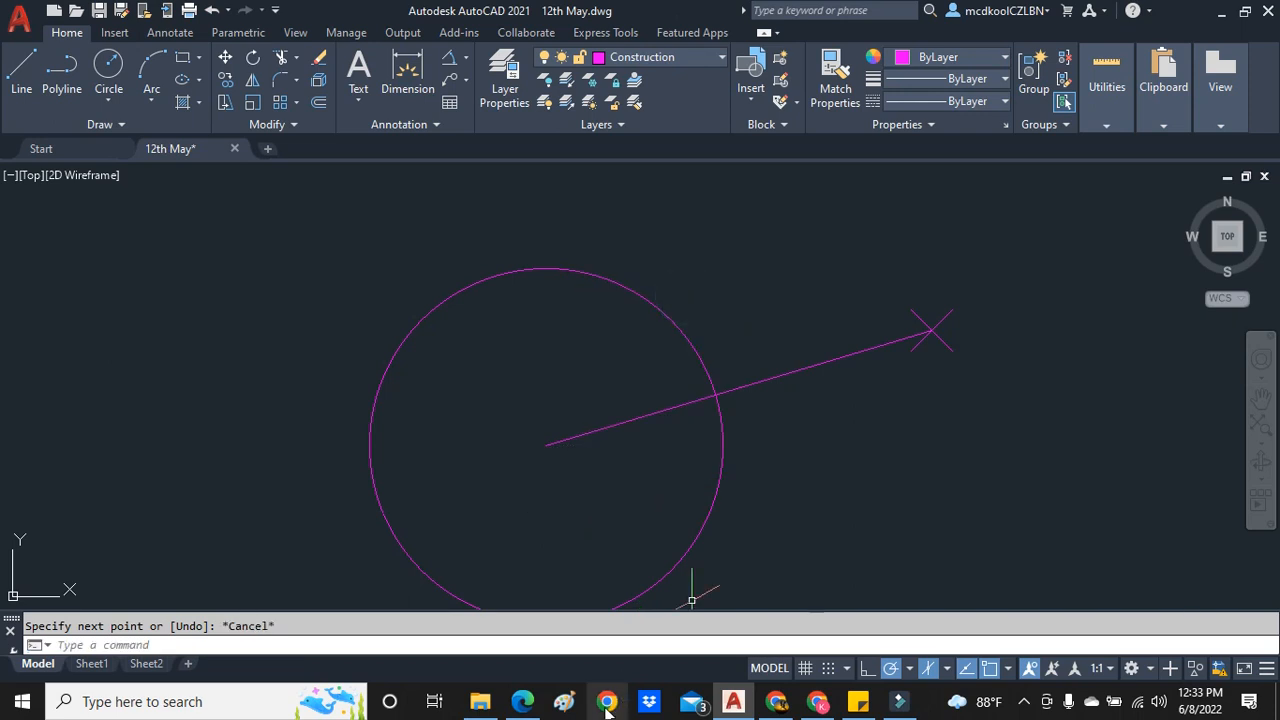
# - Return to the textbook in Edge and highlight step 2, Erect a semi-circle on OP to cut the circle in A
pyautogui.click(533, 708)
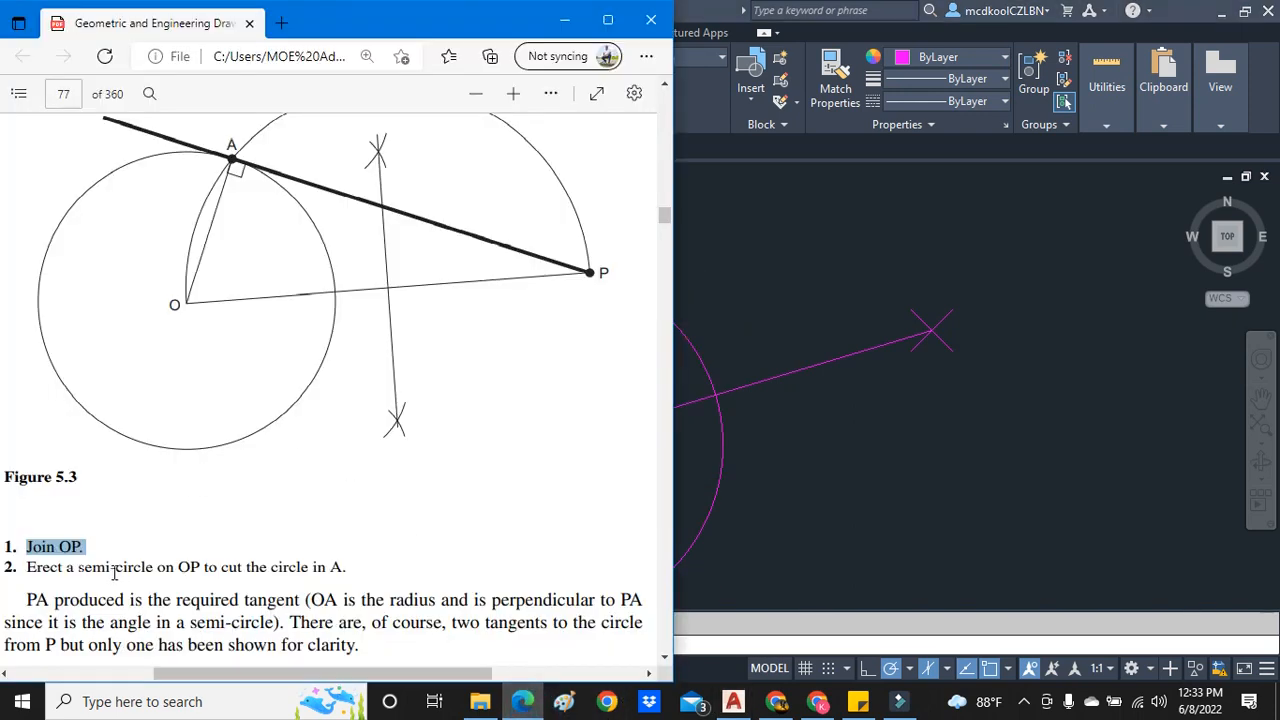
pyautogui.scroll(2, 157, 463)
pyautogui.scroll(-2, 157, 463)
pyautogui.moveTo(28, 567); pyautogui.dragTo(347, 580)
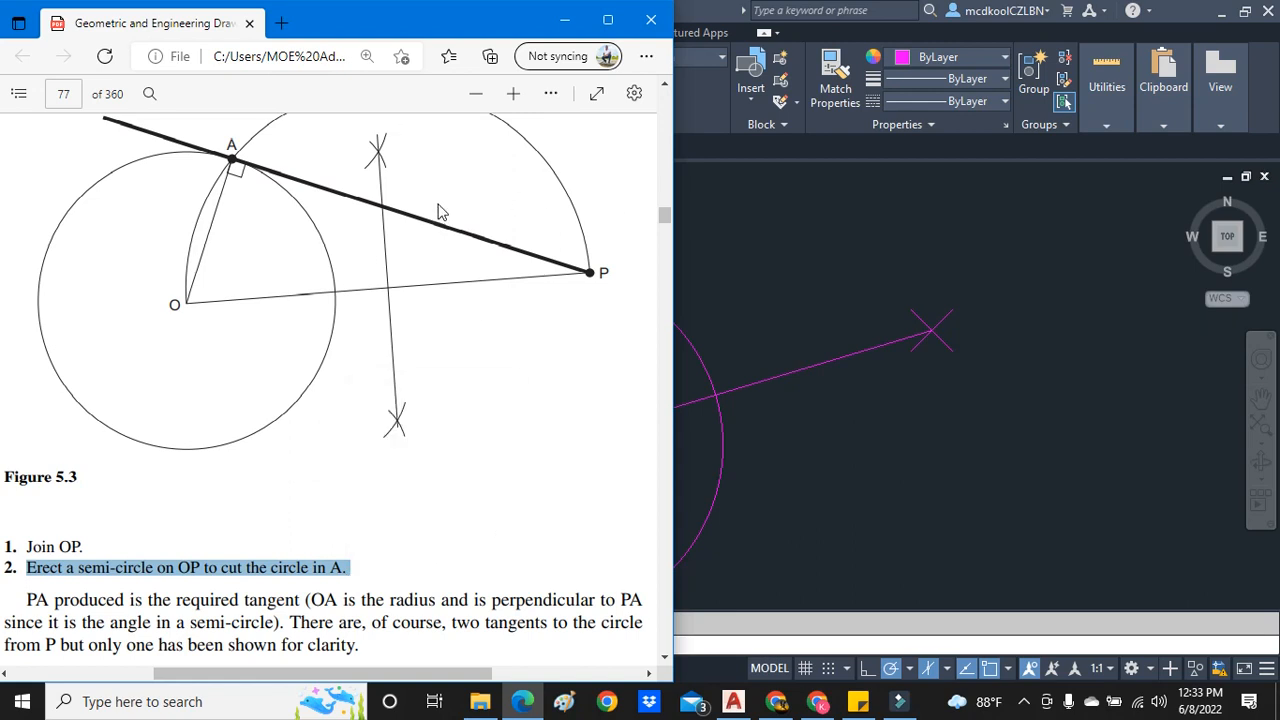
# - In AutoCAD, draw a construction circle centred on the copied circle's centre O and passing through point P
pyautogui.click(872, 275)
pyautogui.scroll(-4, 791, 290)
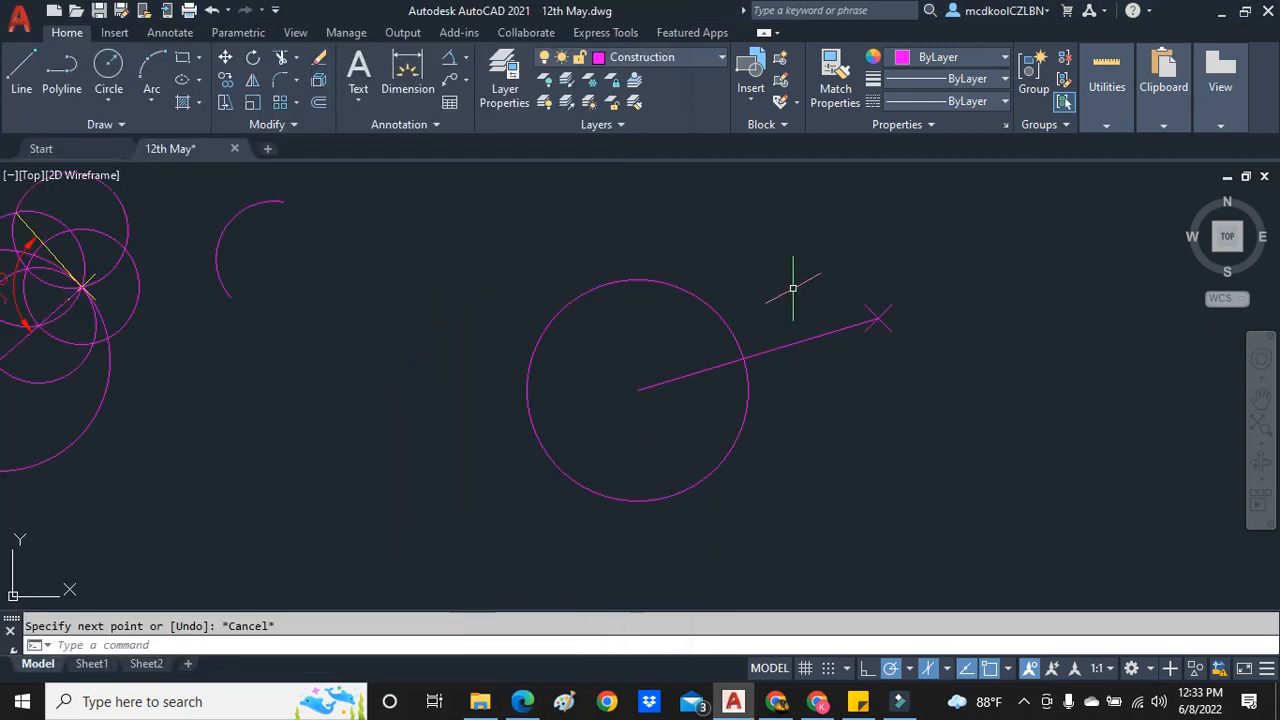
pyautogui.scroll(4, 803, 230)
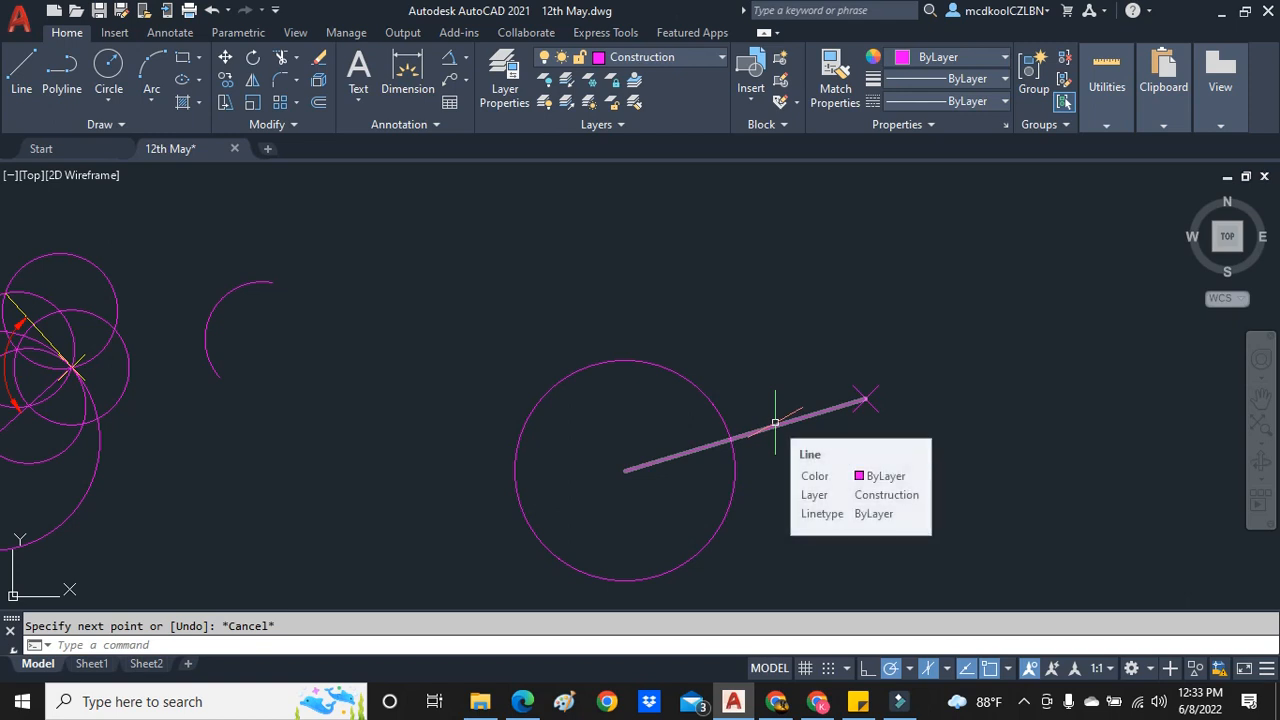
pyautogui.click(109, 100)
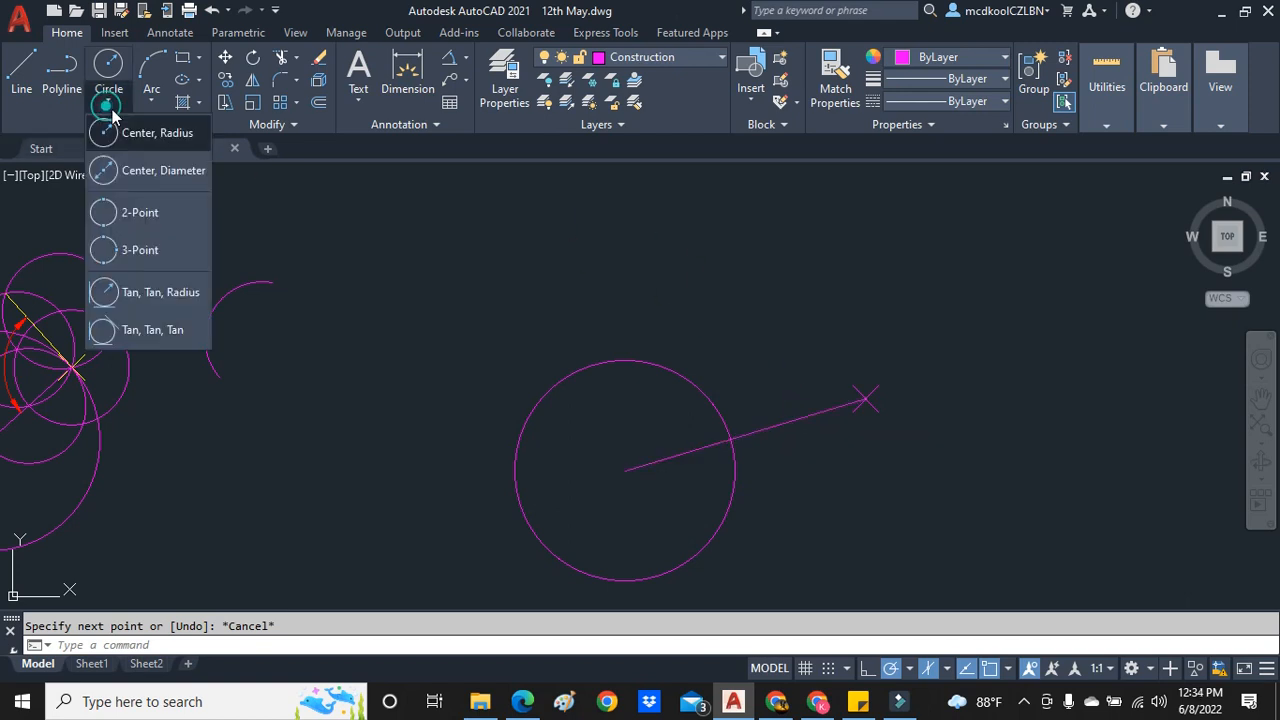
pyautogui.click(132, 126)
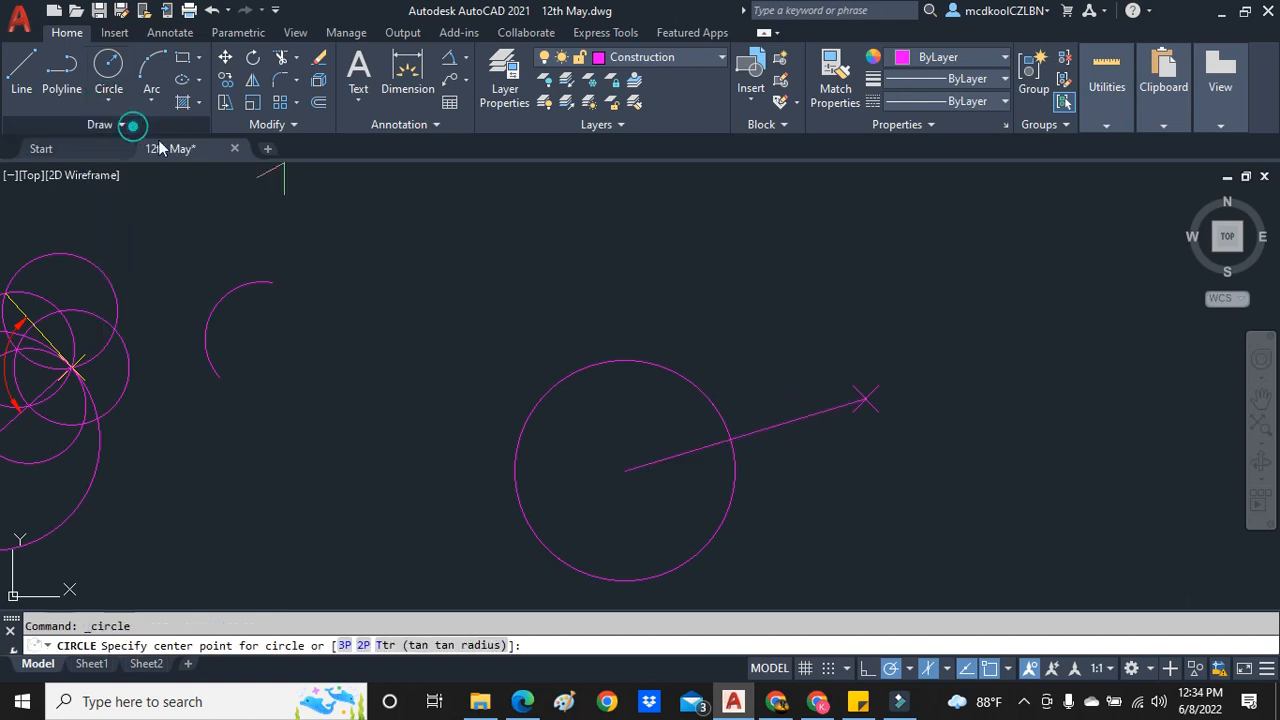
pyautogui.click(625, 470)
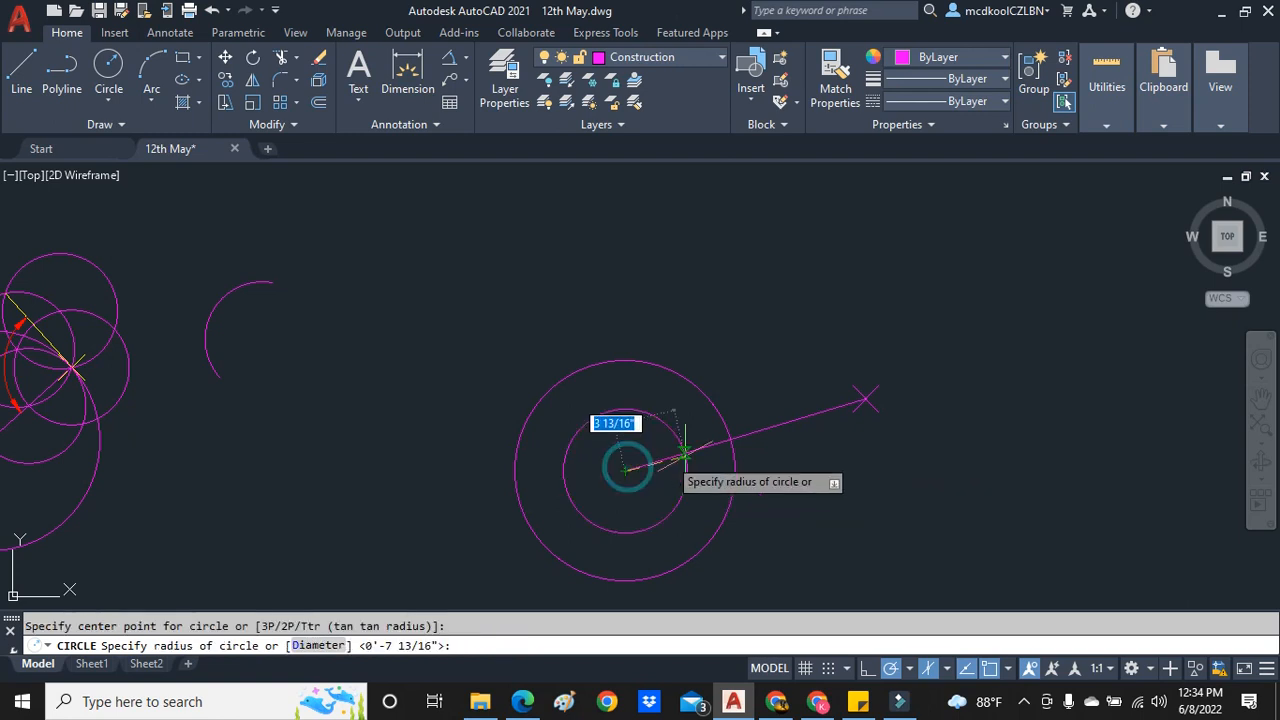
pyautogui.click(865, 398)
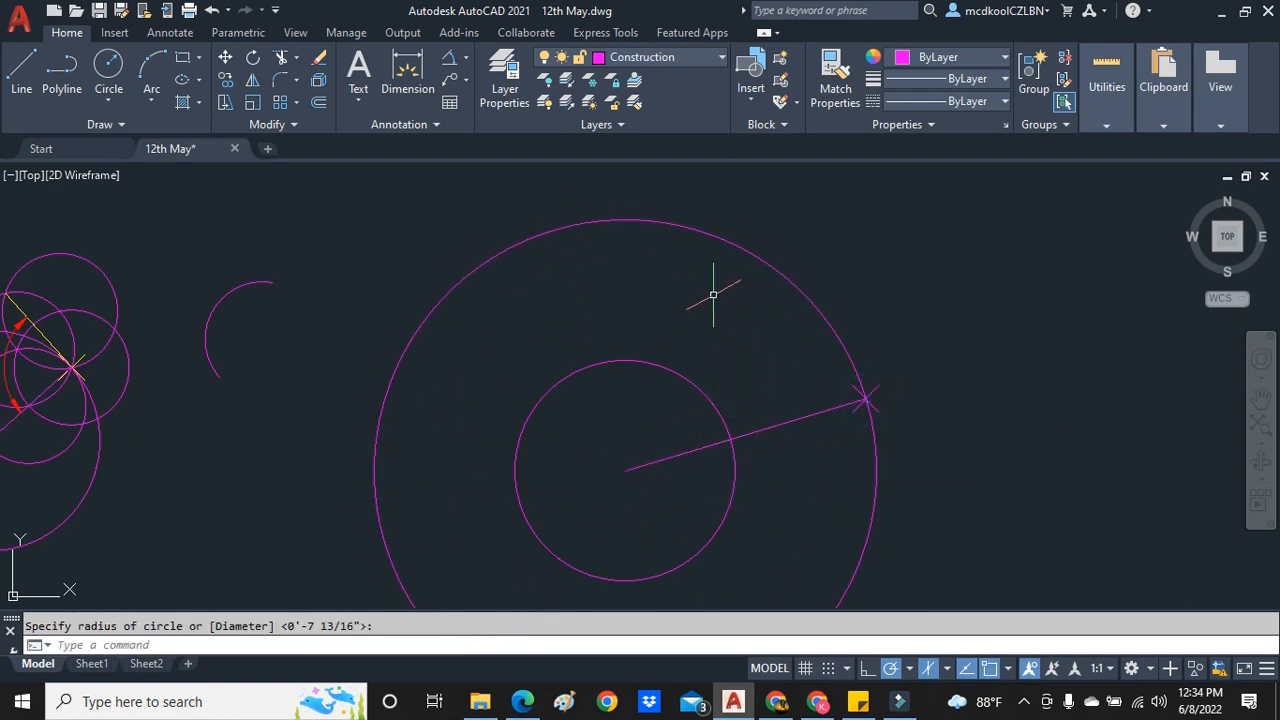
# - Copy the large construction circle from centre O to point P
pyautogui.click(775, 275)
pyautogui.rightClick(767, 312)
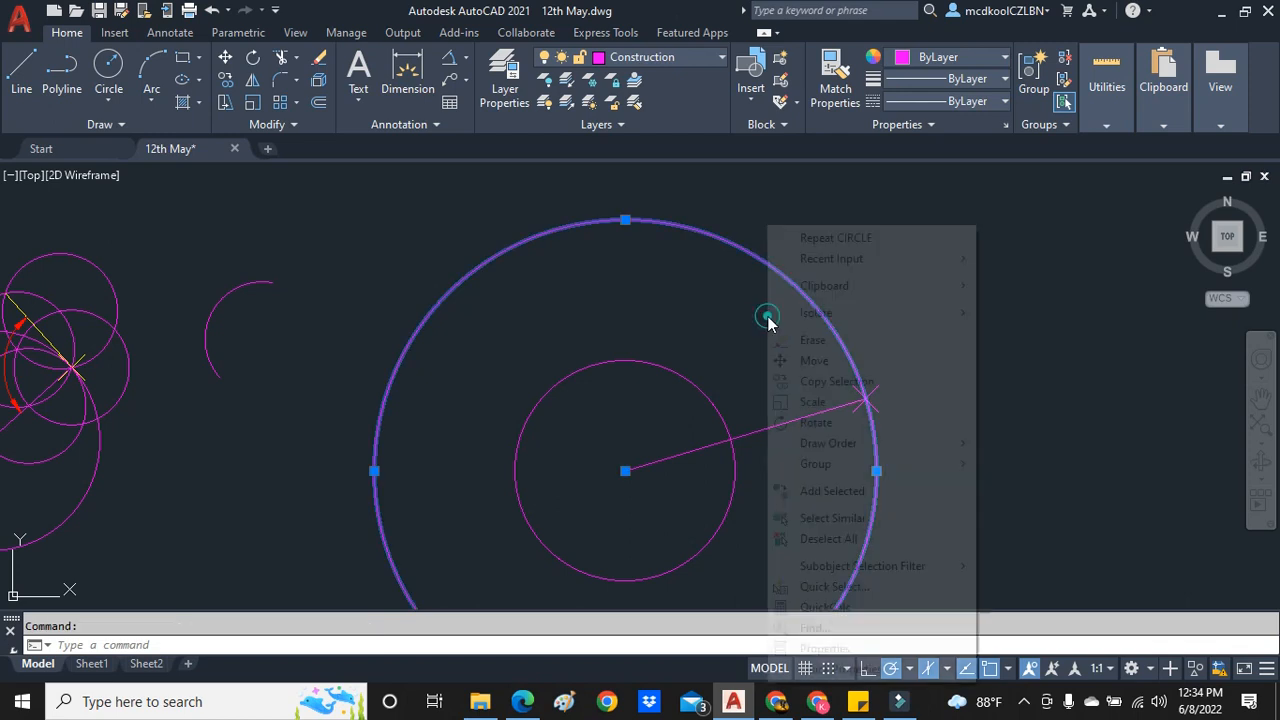
pyautogui.click(857, 392)
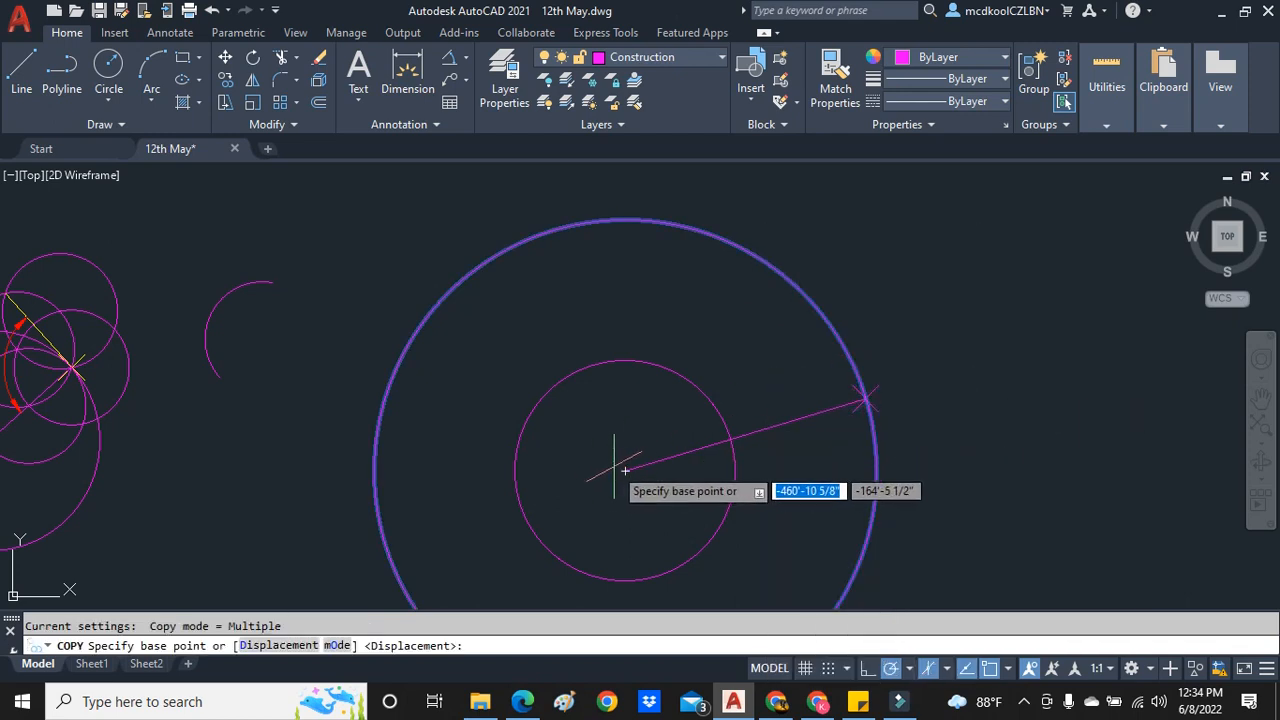
pyautogui.click(625, 470)
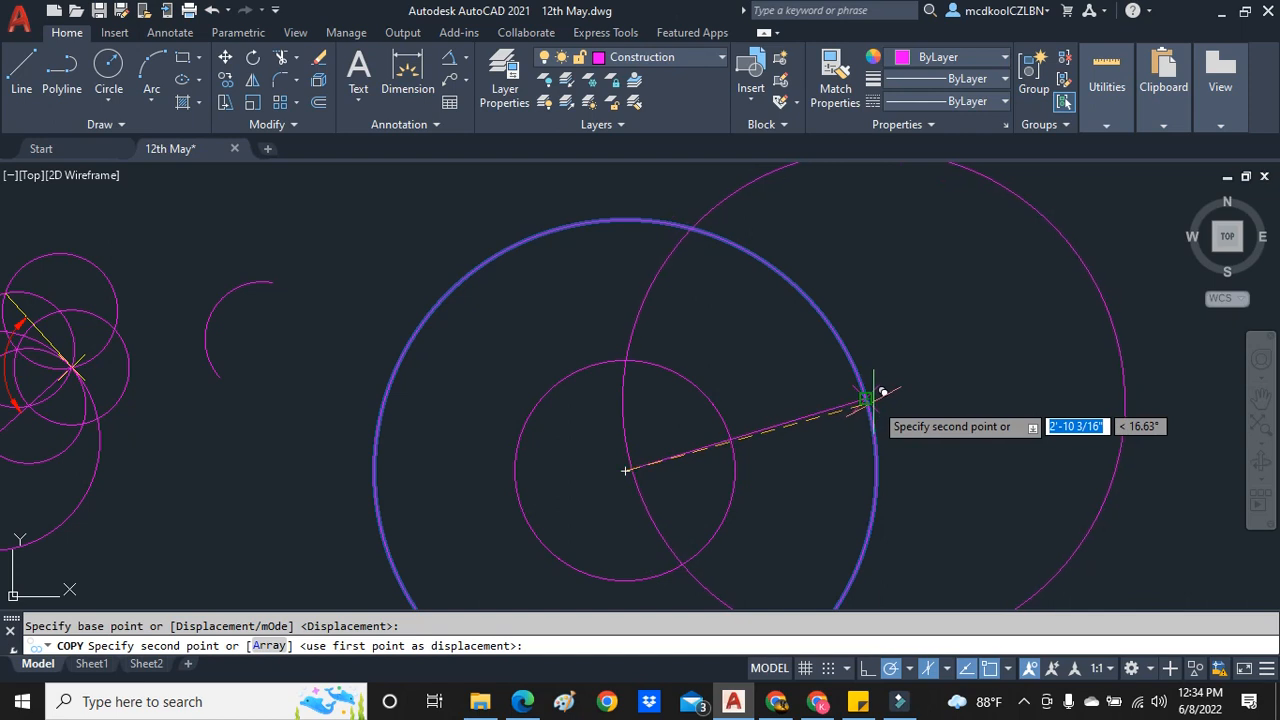
pyautogui.click(865, 398)
pyautogui.press('Escape')
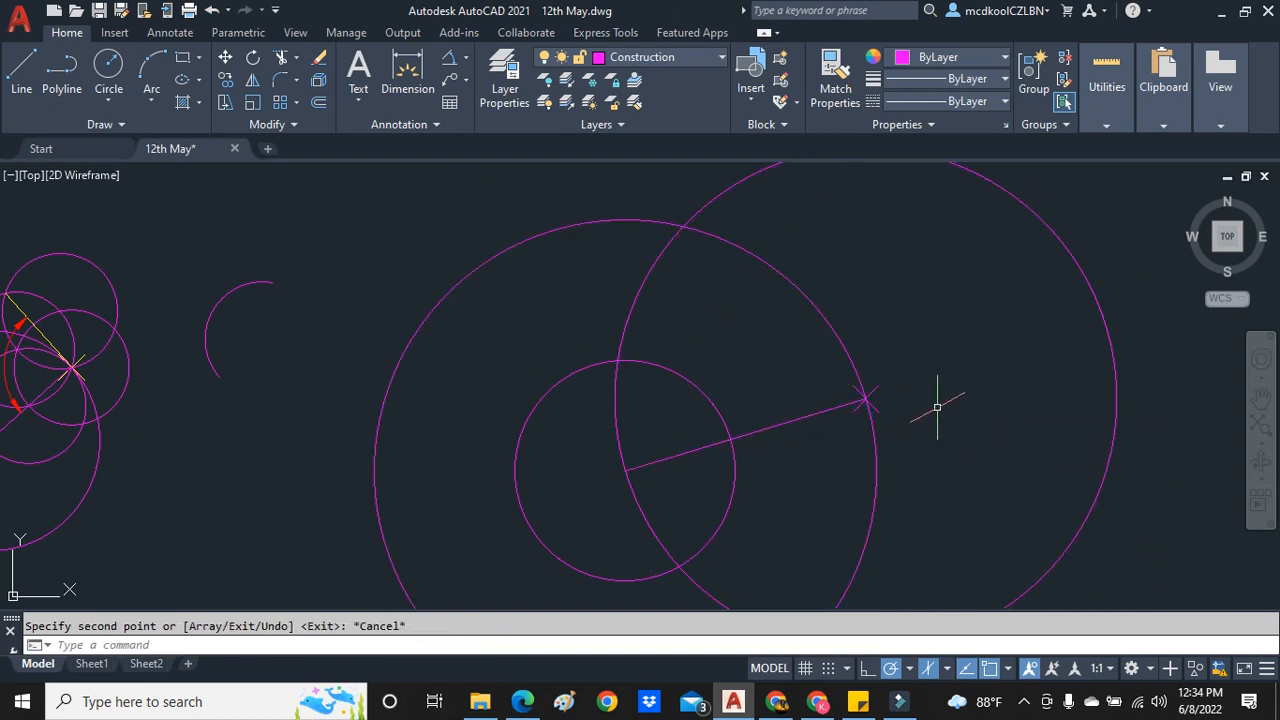
pyautogui.press('Escape')
# - Draw a small circle with a radius of about 9 11/16" at the upper intersection of the two large circles
pyautogui.click(110, 70)
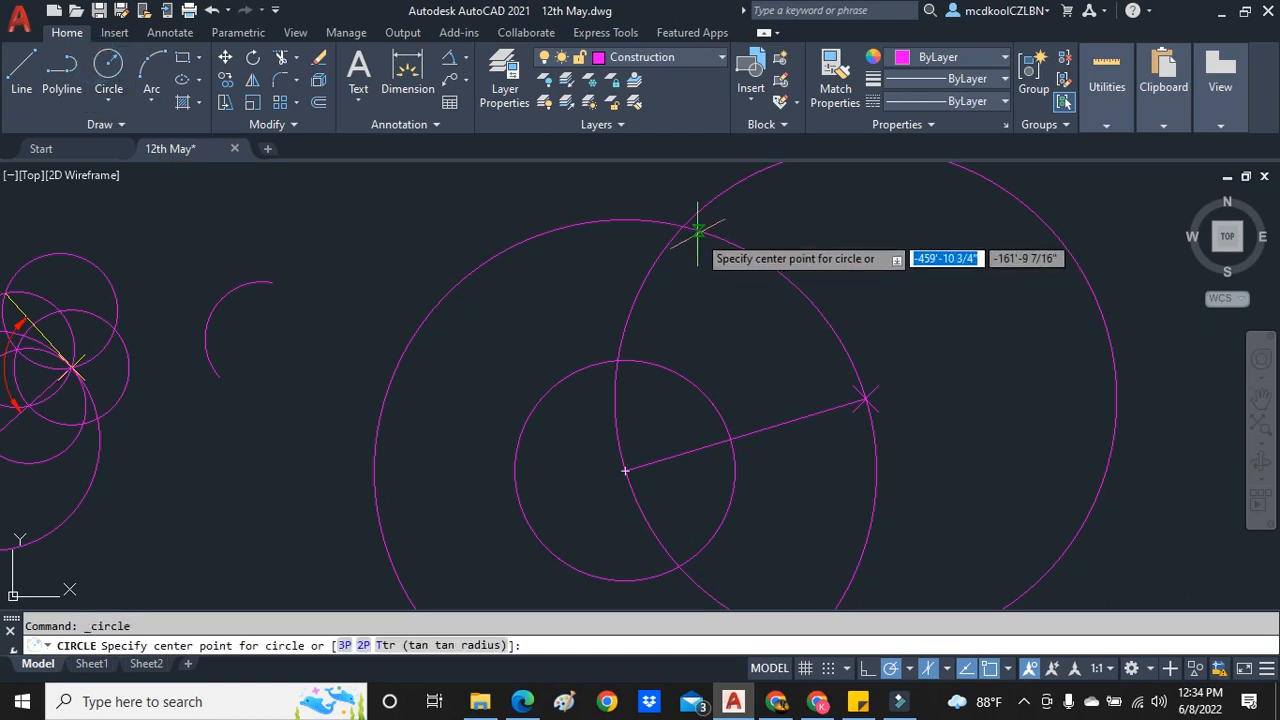
pyautogui.click(682, 227)
pyautogui.click(736, 270)
pyautogui.press('Escape')
# - Copy the small circle from the upper intersection to the lower intersection of the two large circles
pyautogui.click(737, 272)
pyautogui.rightClick(738, 272)
pyautogui.click(811, 380)
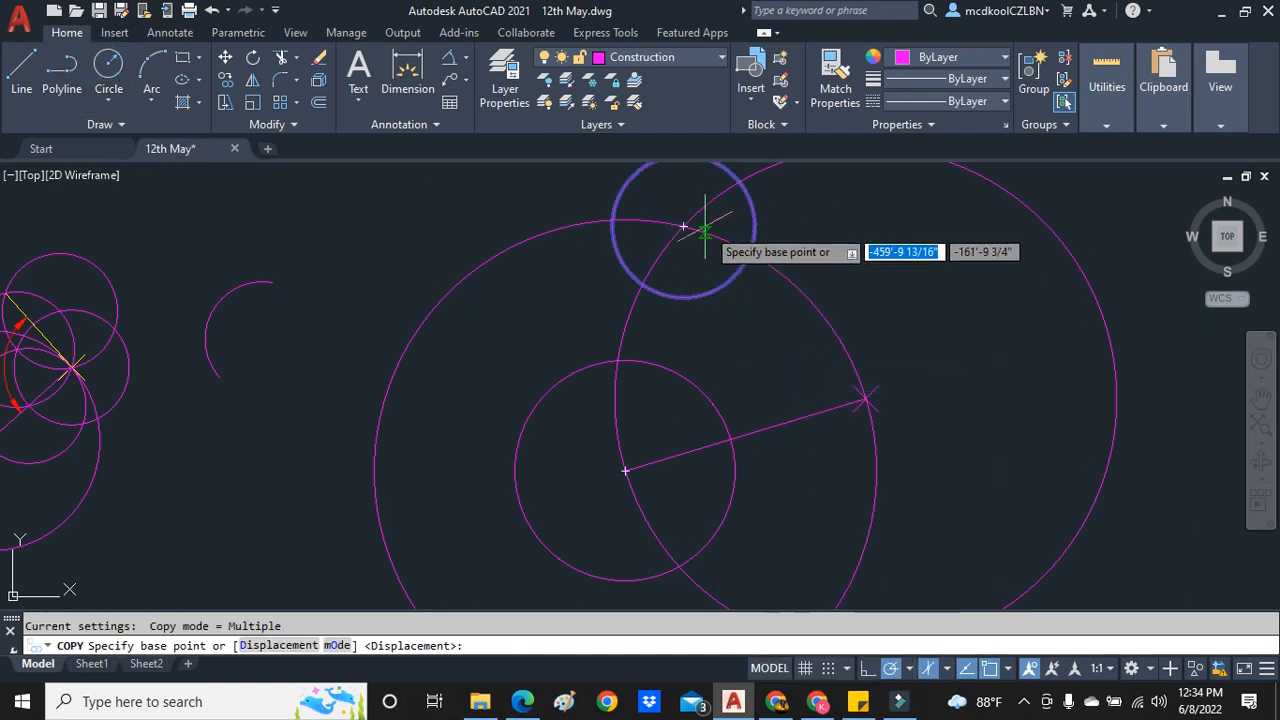
pyautogui.click(684, 225)
pyautogui.scroll(-4, 740, 300)
pyautogui.scroll(3, 789, 377)
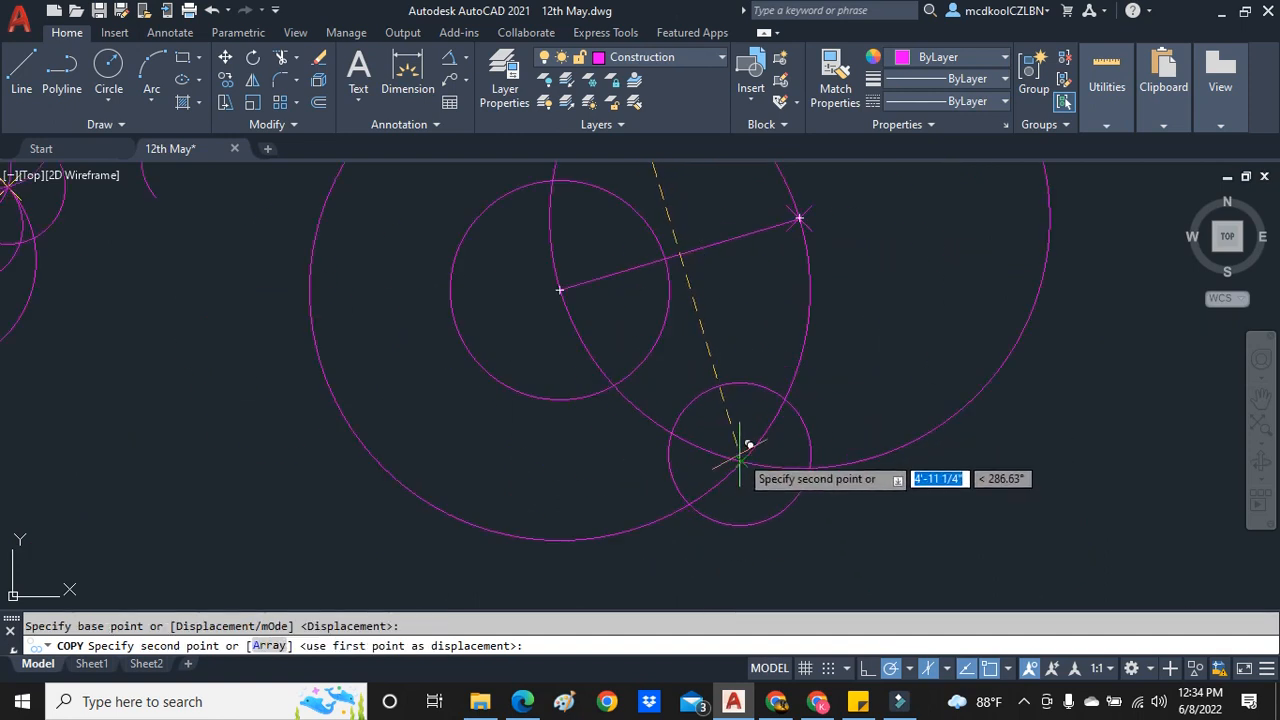
pyautogui.click(741, 461)
pyautogui.press('Escape')
# - Trim the two large circles so that short crossing arcs remain inside the small circles at both intersections
pyautogui.write('tri')
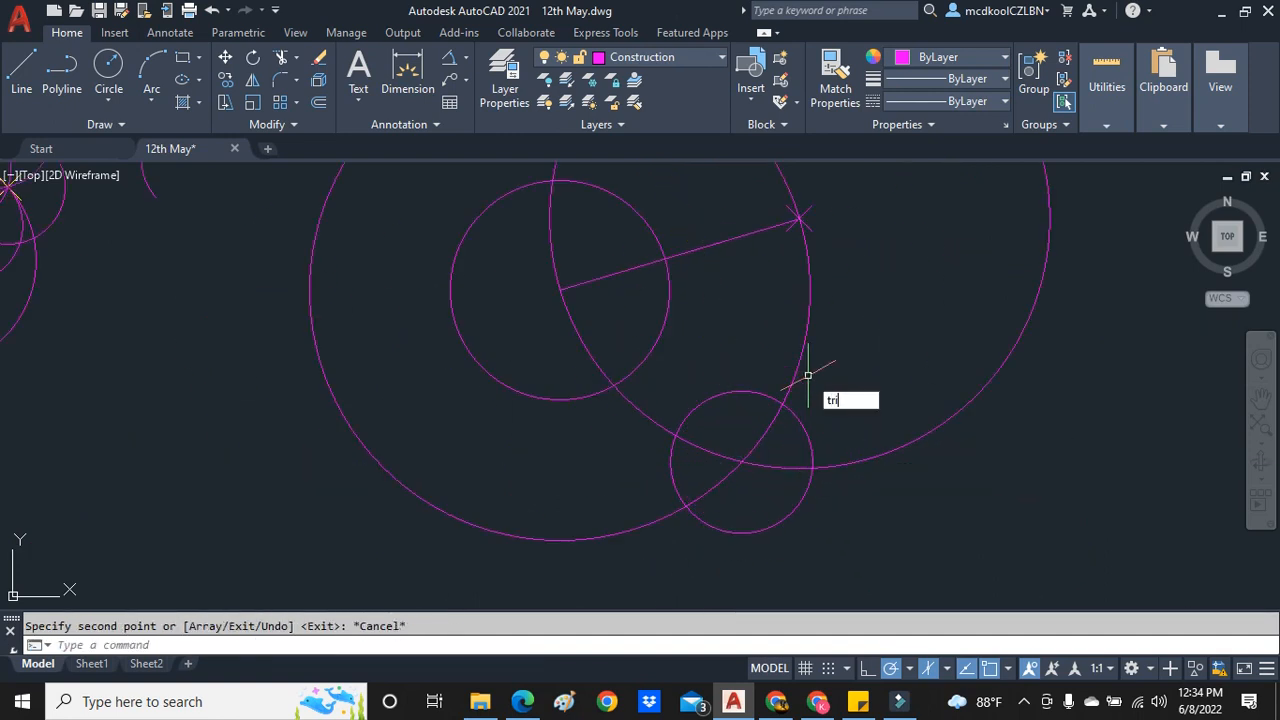
pyautogui.write('m')
pyautogui.press('Return')
pyautogui.moveTo(768, 364)
pyautogui.mouseDown()
pyautogui.moveTo(840, 397)
pyautogui.moveTo(856, 522)
pyautogui.mouseUp()
pyautogui.moveTo(662, 391)
pyautogui.mouseDown()
pyautogui.moveTo(586, 597)
pyautogui.moveTo(588, 580)
pyautogui.mouseUp()
pyautogui.scroll(-2, 594, 514)
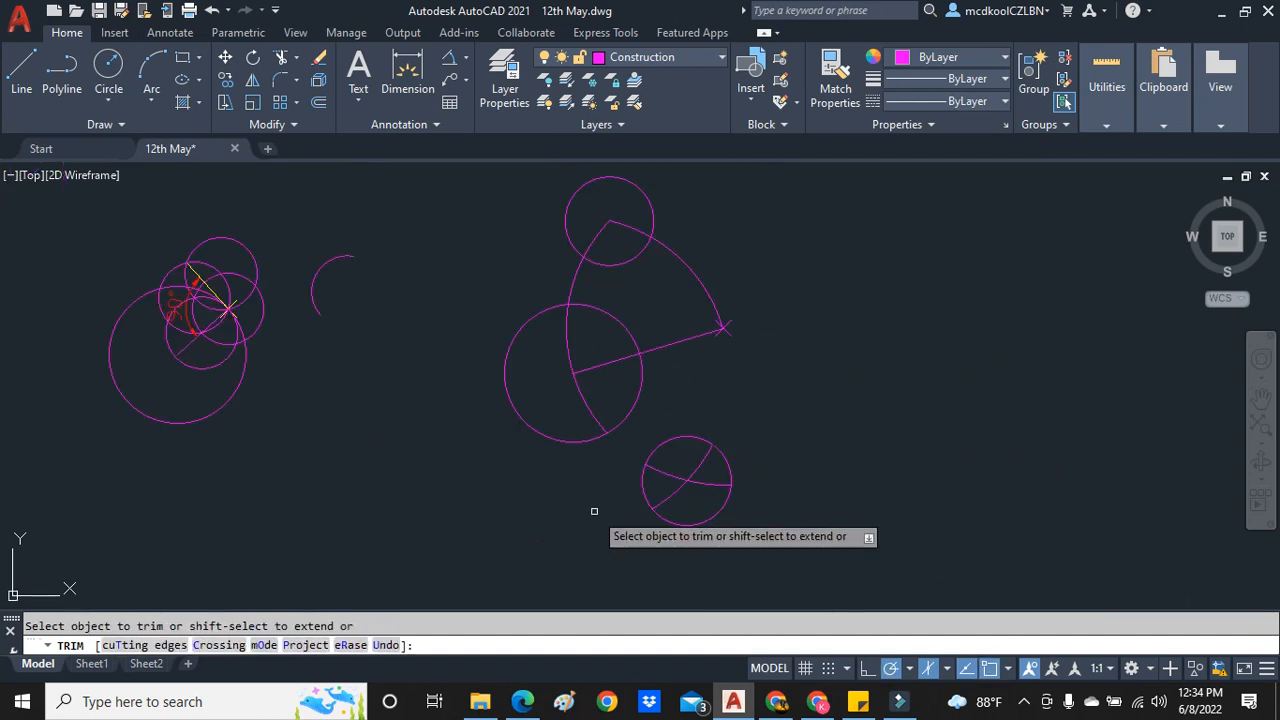
pyautogui.scroll(2, 615, 210)
pyautogui.click(551, 320)
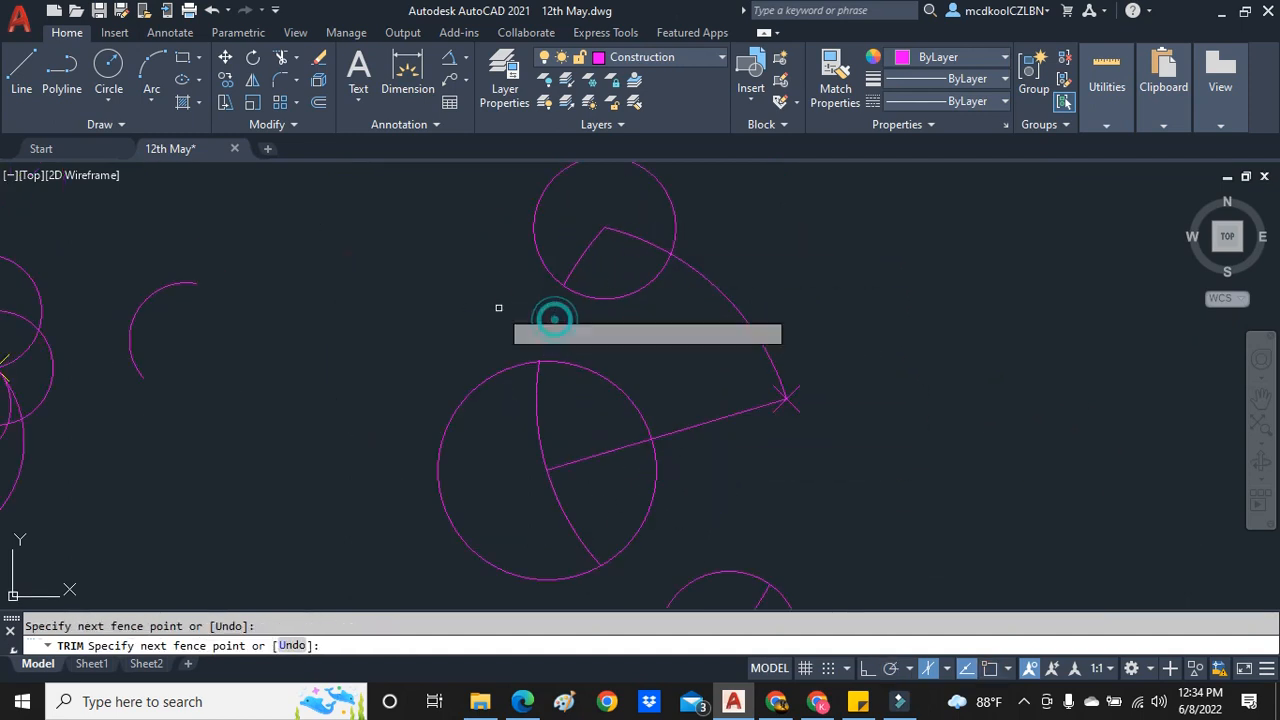
pyautogui.press('Escape')
# - Delete the leftover arc through centre O and the two small circles around the crossing arcs
pyautogui.click(539, 448)
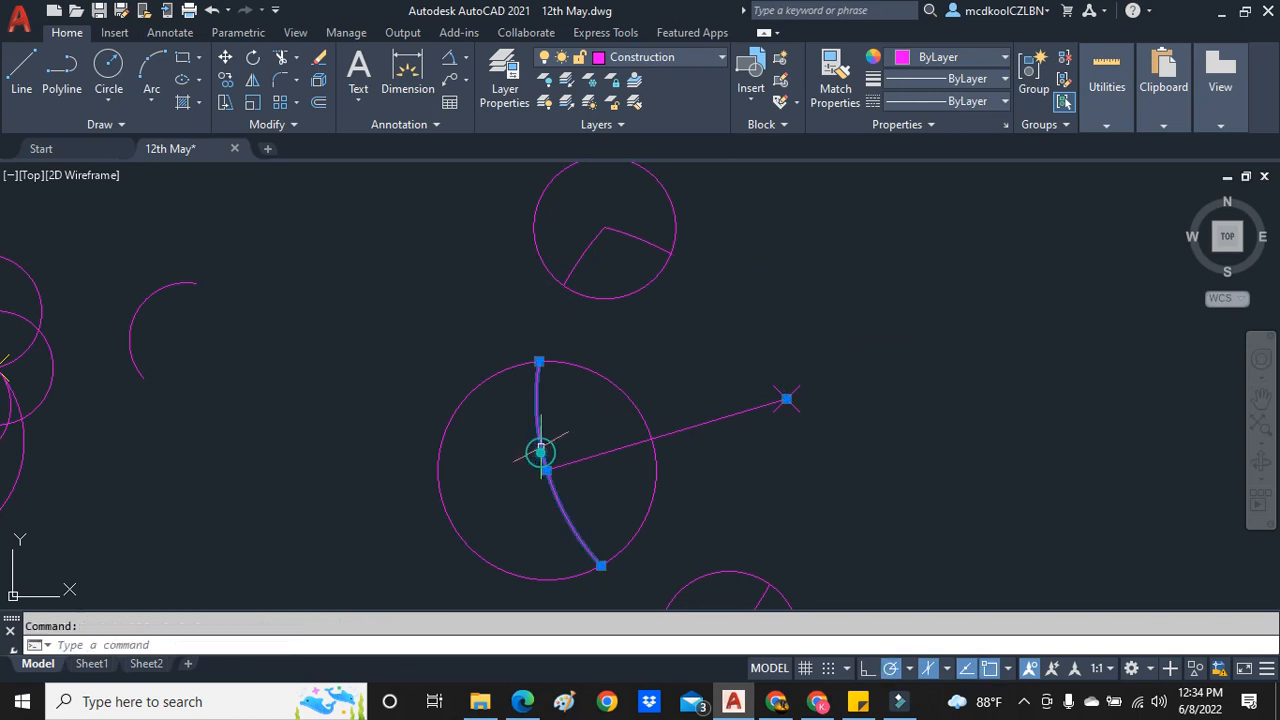
pyautogui.press('Delete')
pyautogui.scroll(-2, 646, 343)
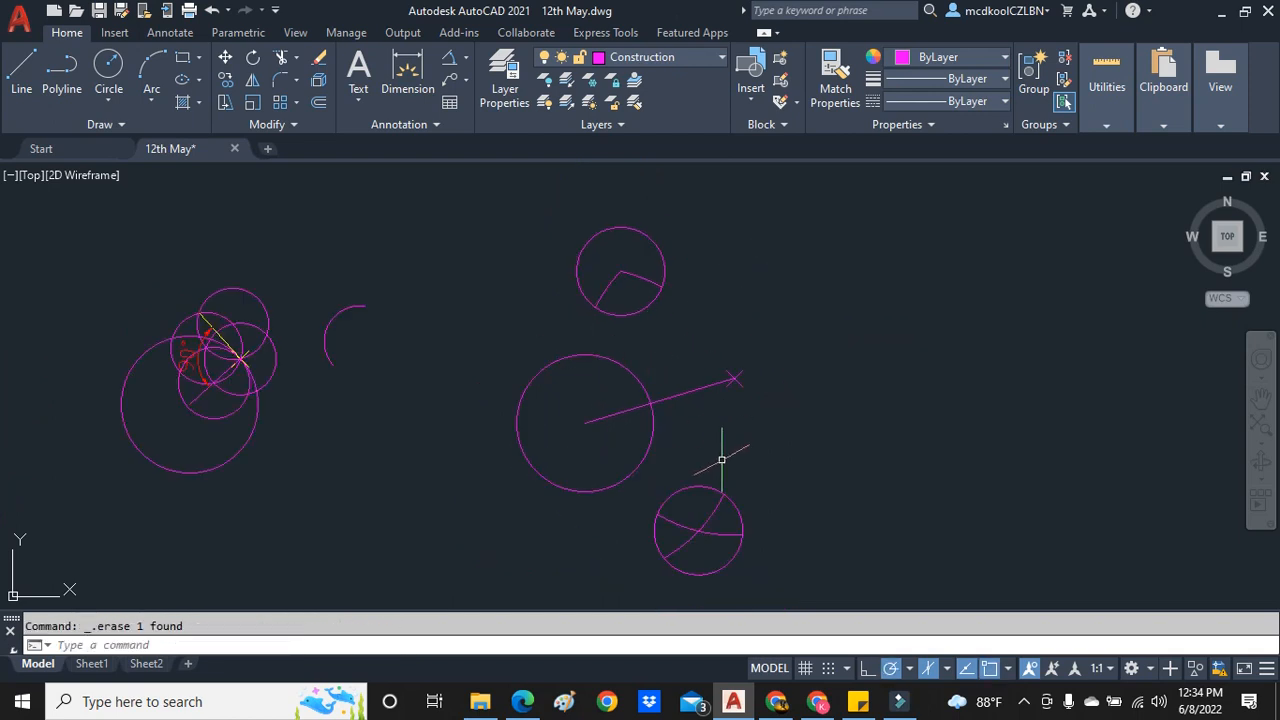
pyautogui.click(658, 249)
pyautogui.click(709, 485)
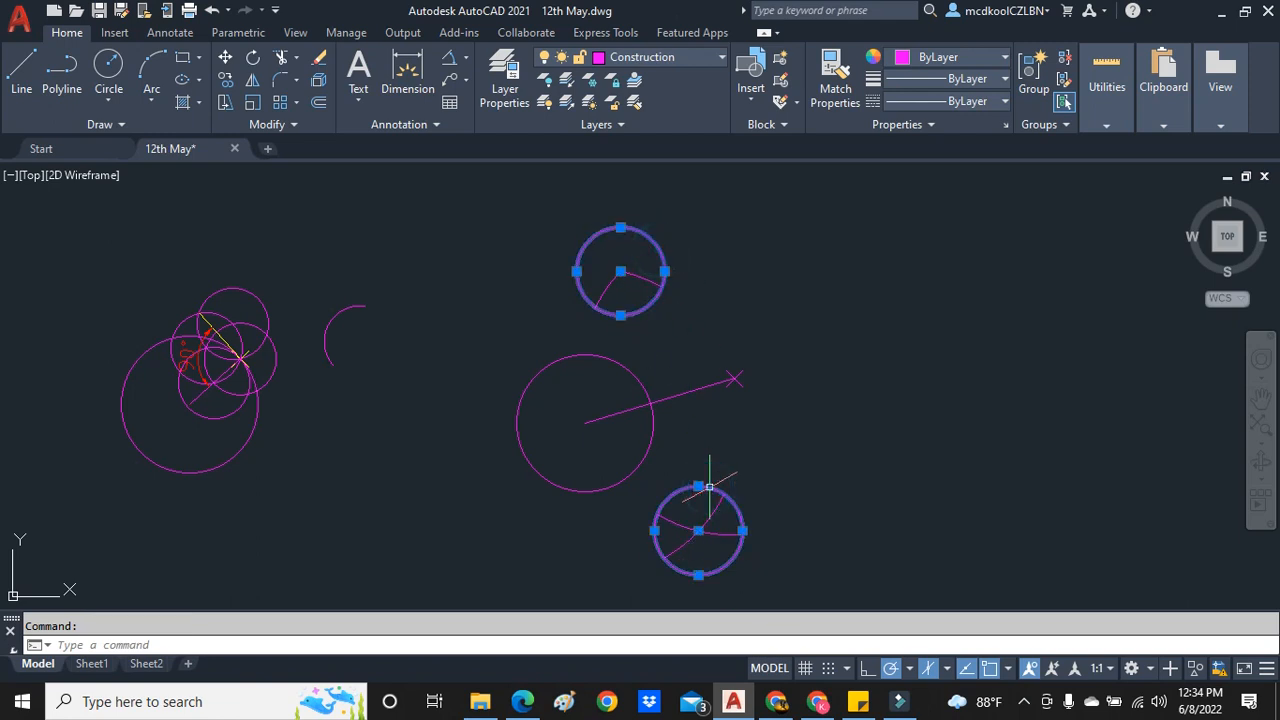
pyautogui.press('Delete')
# - Draw the perpendicular bisector of OP as a line between the upper and lower arc intersections
pyautogui.click(21, 68)
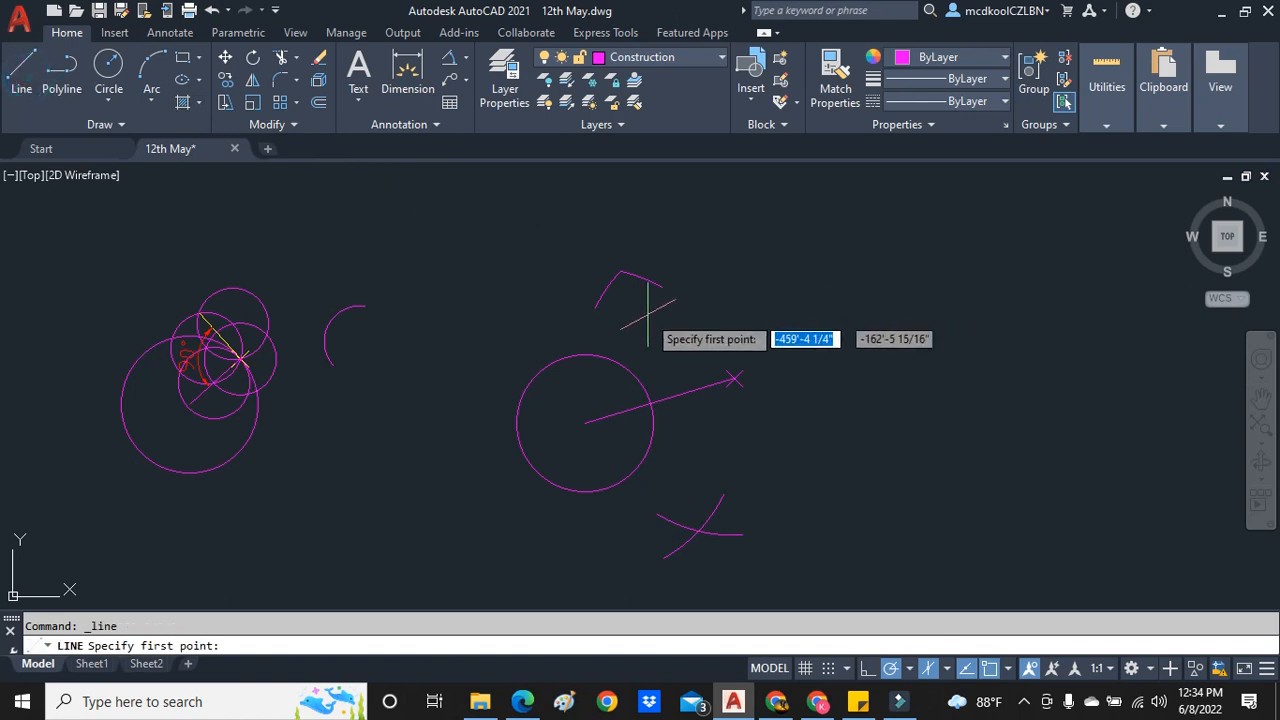
pyautogui.click(620, 271)
pyautogui.click(697, 527)
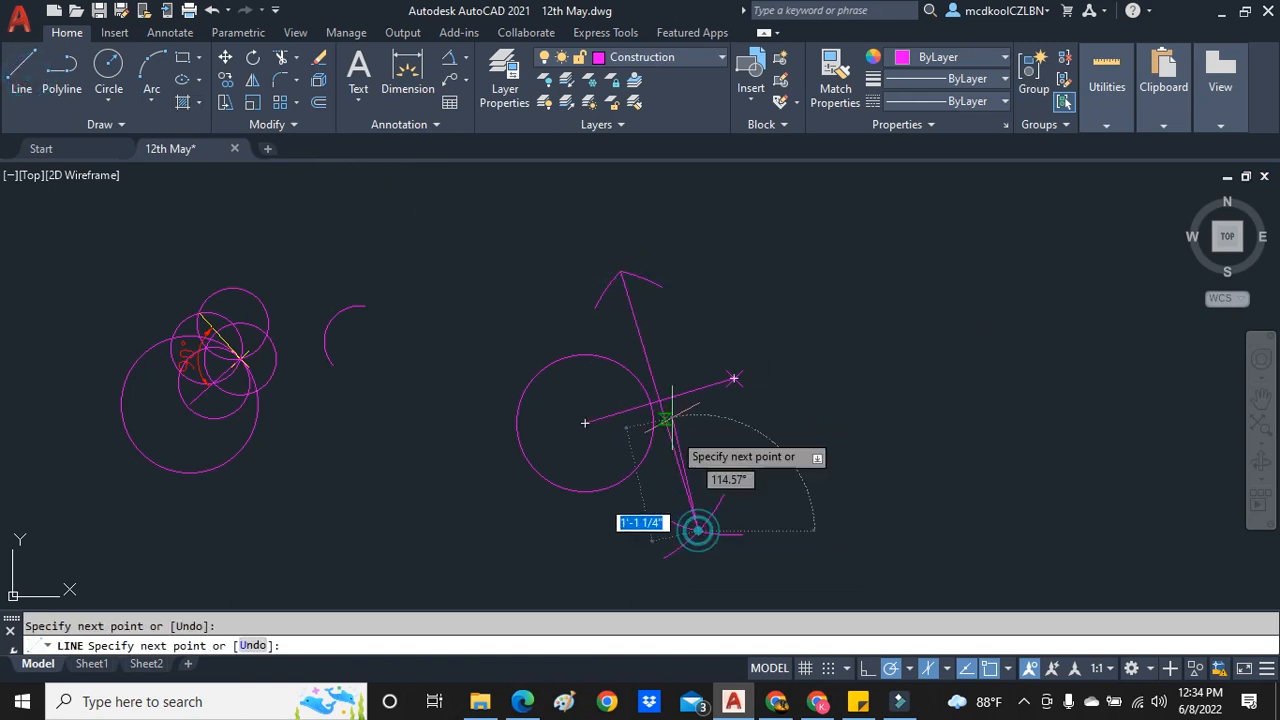
pyautogui.scroll(2, 655, 340)
pyautogui.press('Escape')
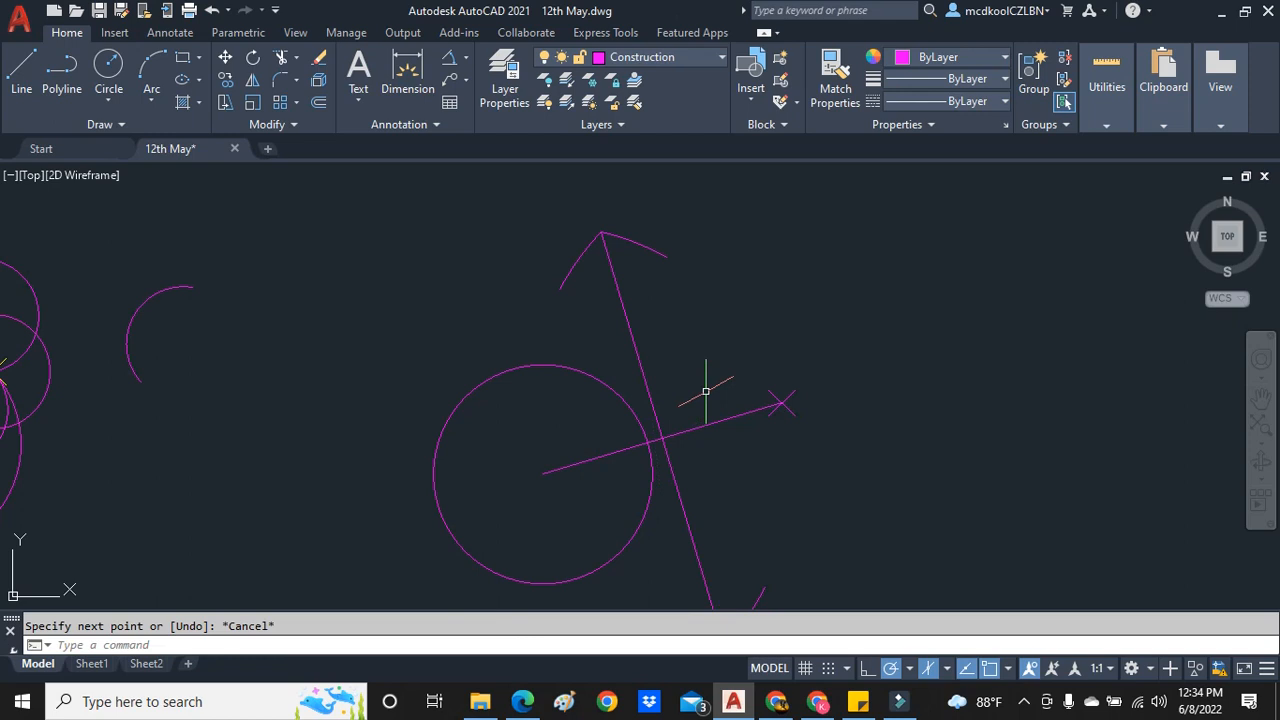
# - Draw a circle centred where the bisector crosses OP, with its radius reaching centre O
pyautogui.scroll(-2, 706, 392)
pyautogui.scroll(3, 725, 429)
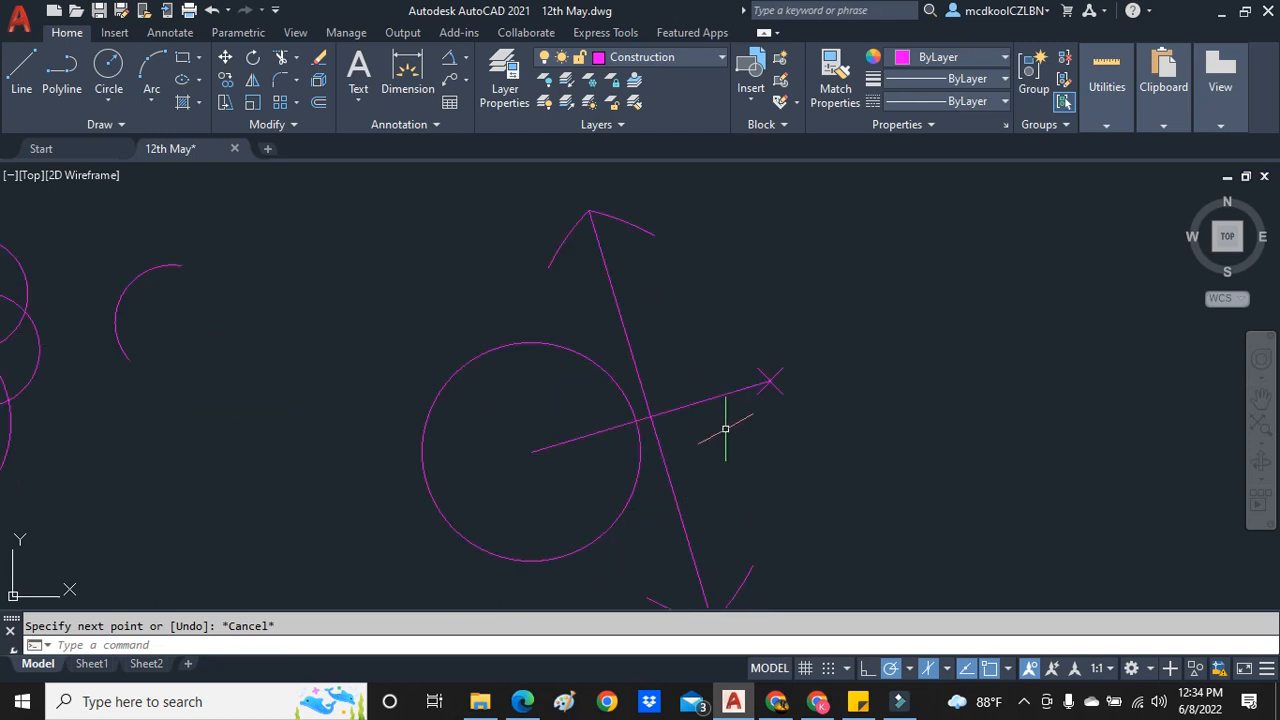
pyautogui.scroll(-2, 725, 429)
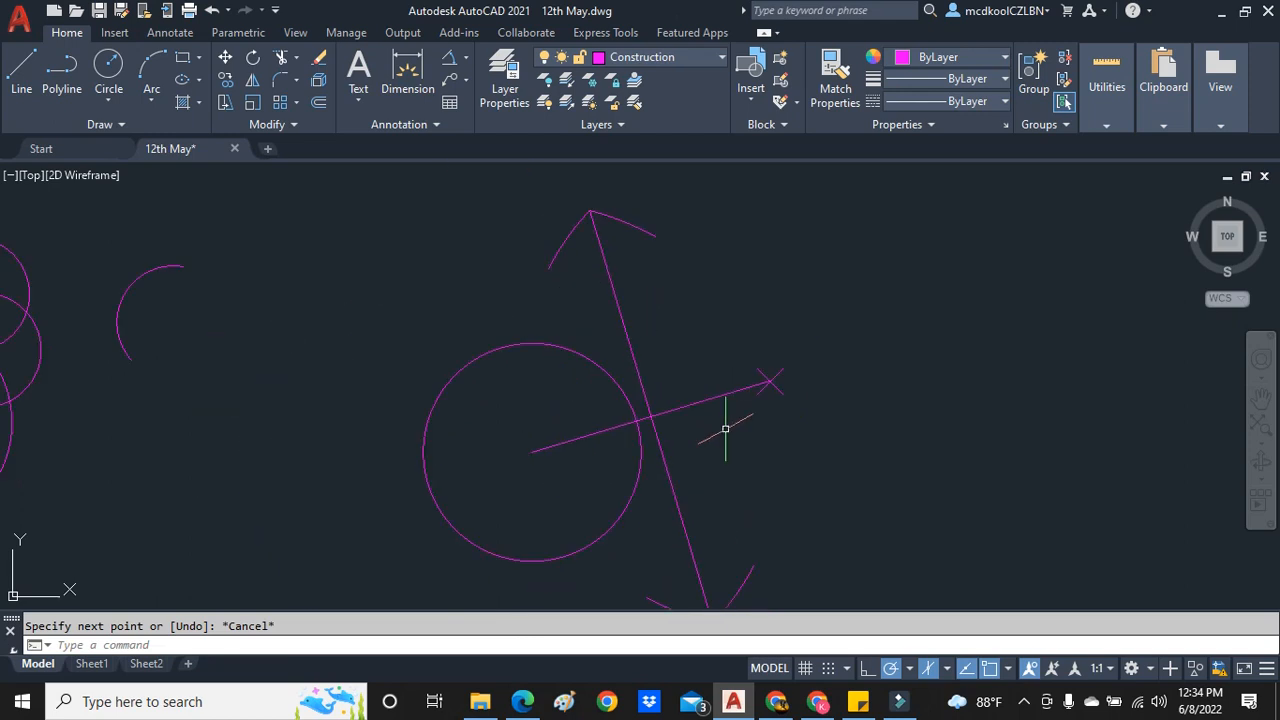
pyautogui.click(109, 98)
pyautogui.click(142, 131)
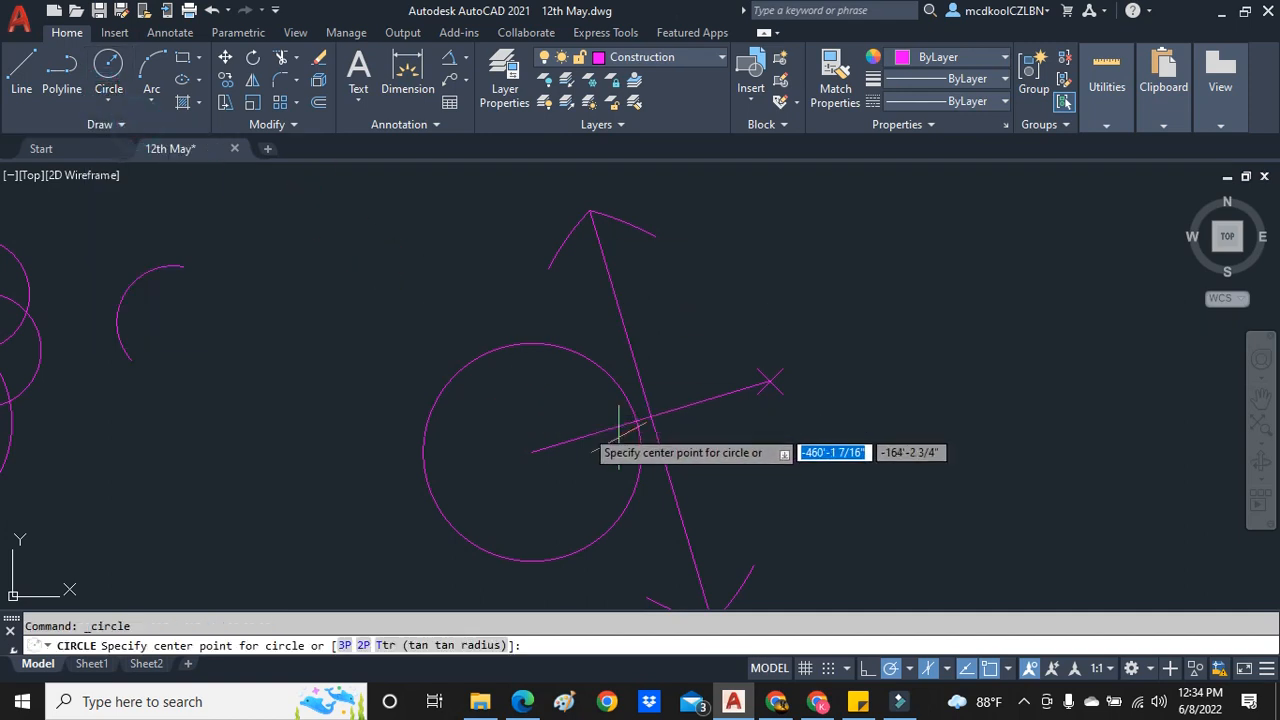
pyautogui.click(651, 418)
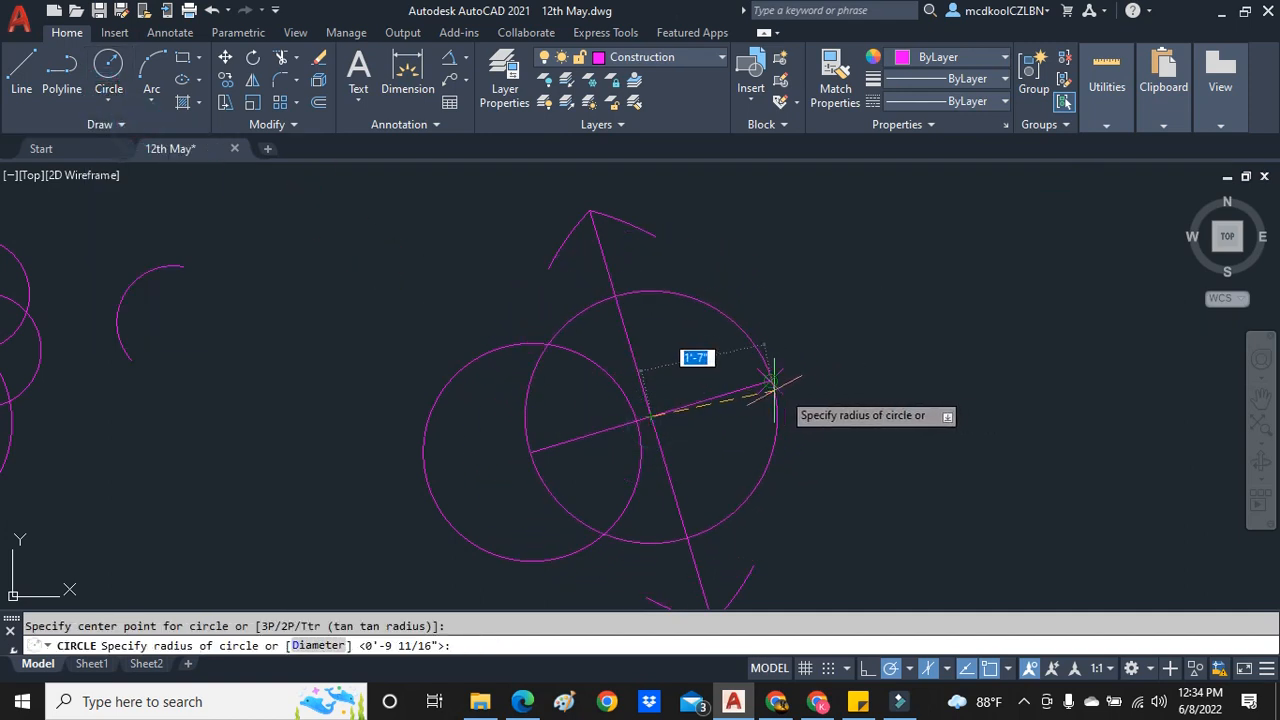
pyautogui.scroll(2, 690, 378)
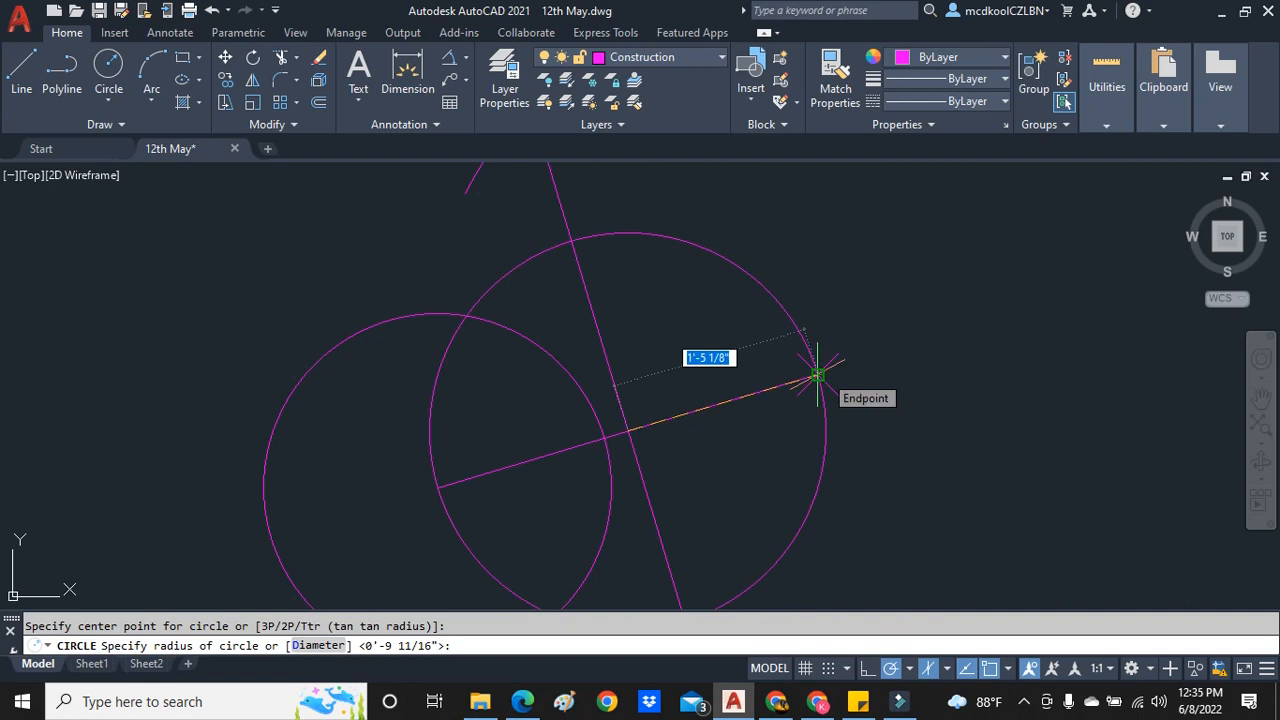
pyautogui.click(436, 491)
# - Place a point at the upper intersection of the given circle and the circle drawn on OP
pyautogui.scroll(-4, 532, 411)
pyautogui.scroll(2, 441, 417)
pyautogui.scroll(4, 548, 365)
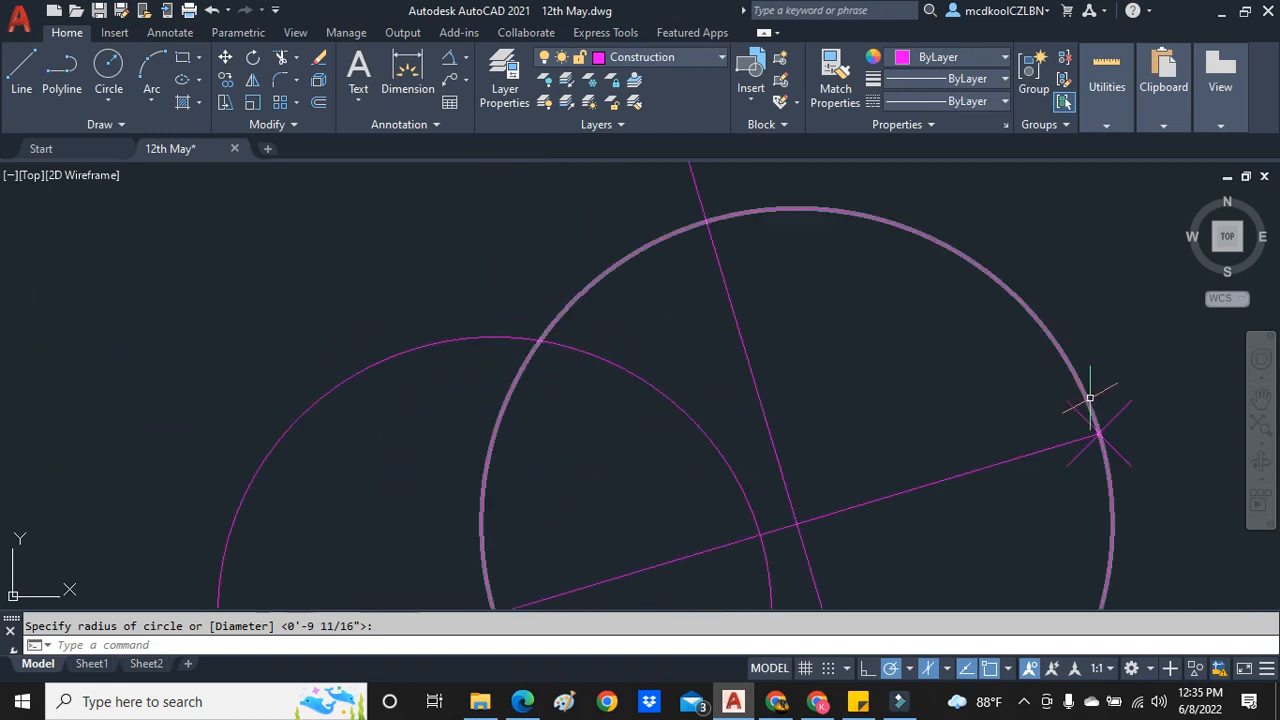
pyautogui.write('P')
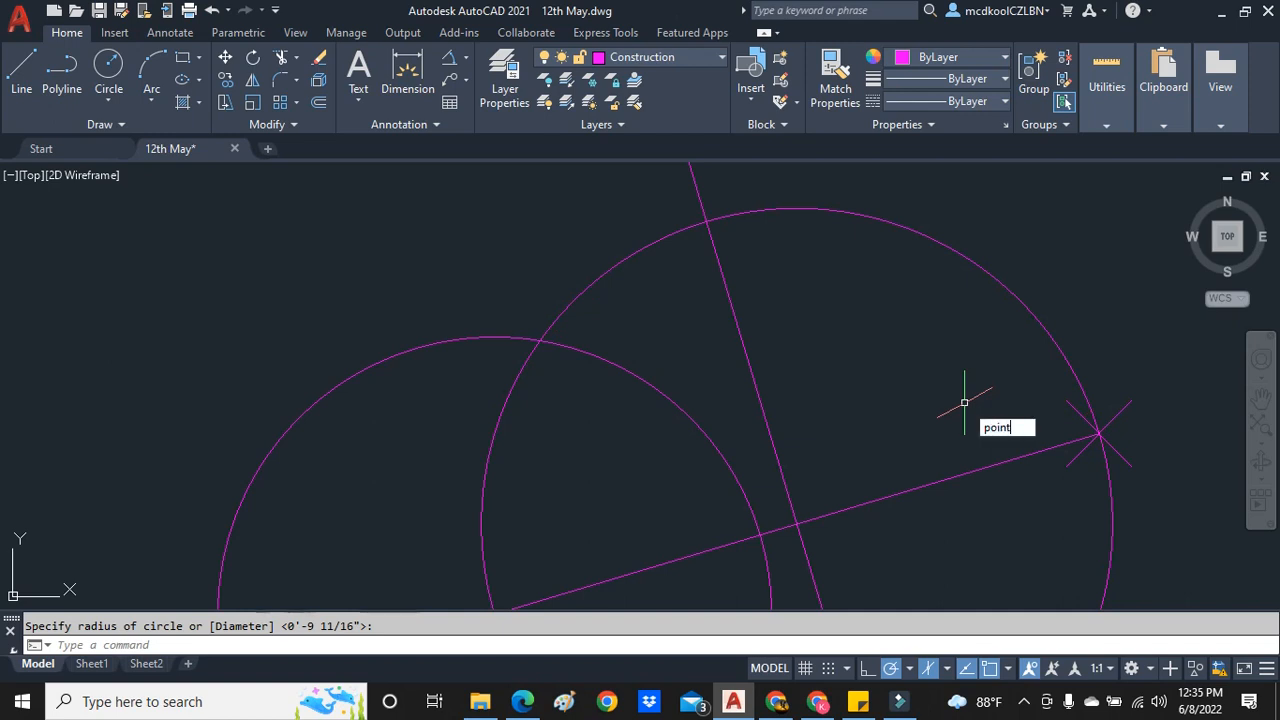
pyautogui.press('Return')
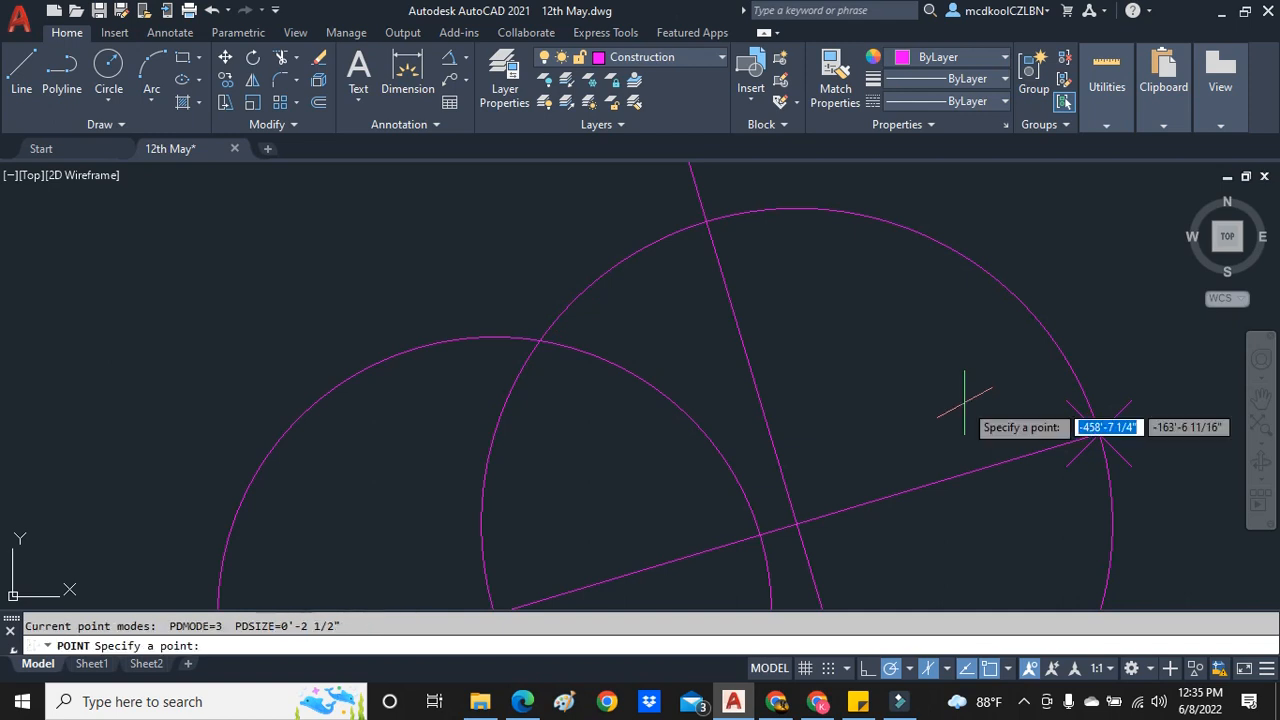
pyautogui.click(539, 341)
# - Draw the tangent as a line from the new intersection point to outside point P
pyautogui.click(21, 70)
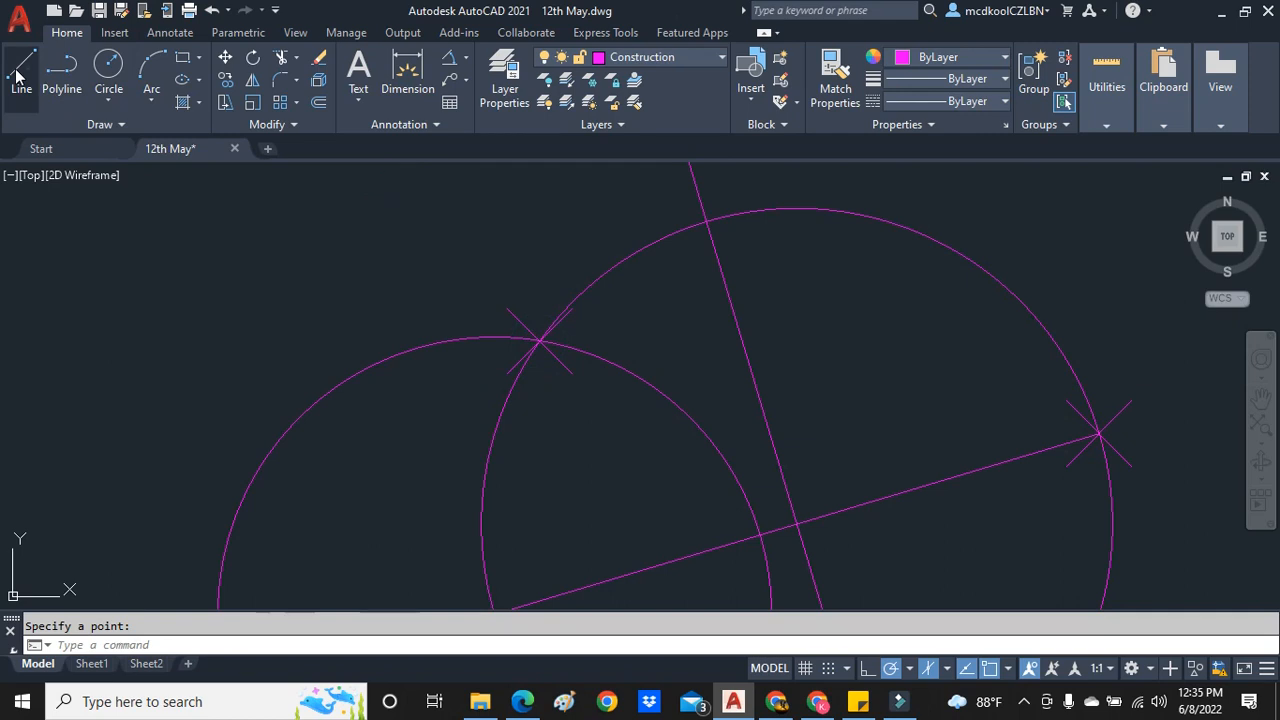
pyautogui.click(539, 341)
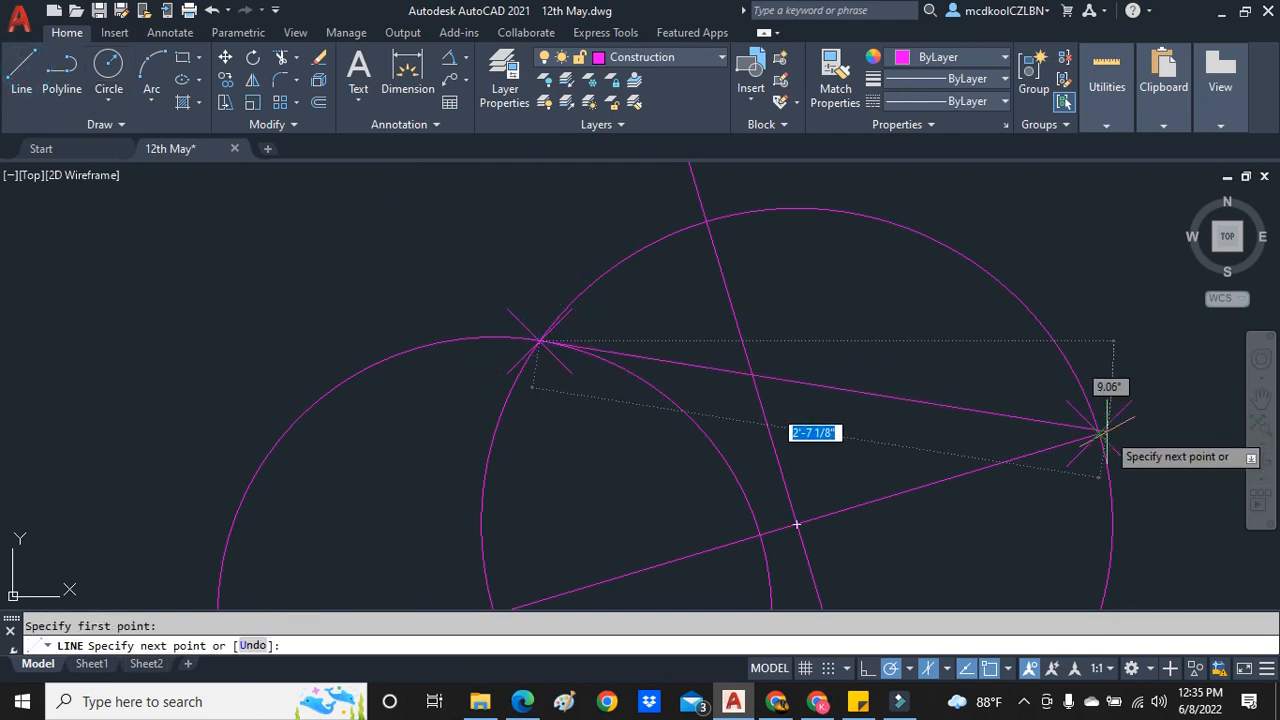
pyautogui.click(1100, 433)
pyautogui.press('Escape')
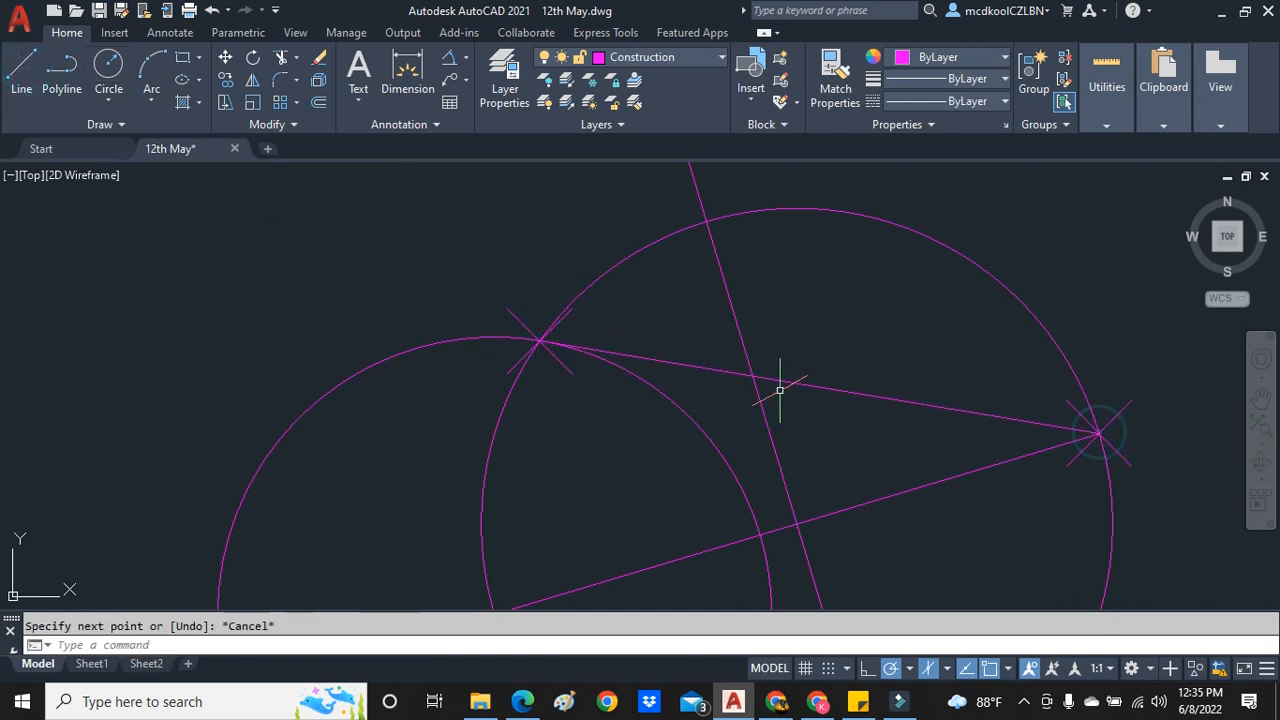
# - Move the tangent line to the Text layer and clear the selection
pyautogui.click(722, 369)
pyautogui.click(712, 57)
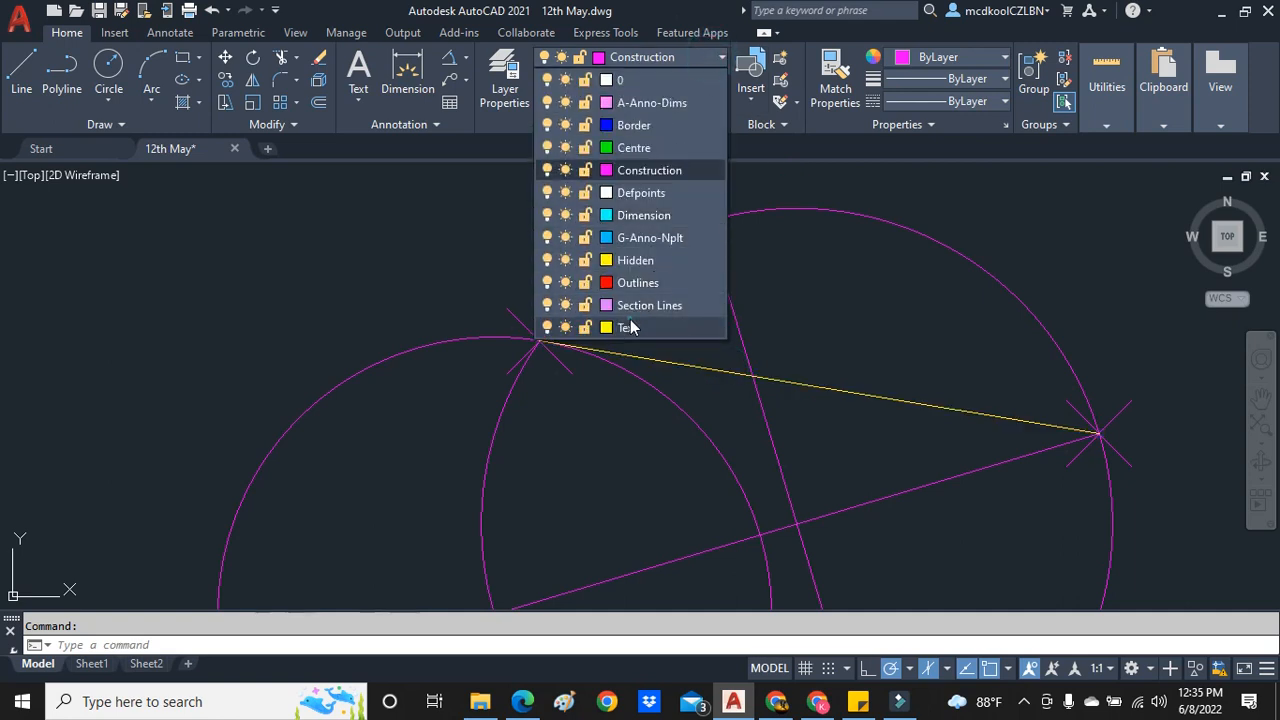
pyautogui.click(626, 327)
pyautogui.press('Escape')
pyautogui.scroll(-4, 676, 357)
pyautogui.scroll(2, 540, 366)
pyautogui.scroll(-2, 722, 378)
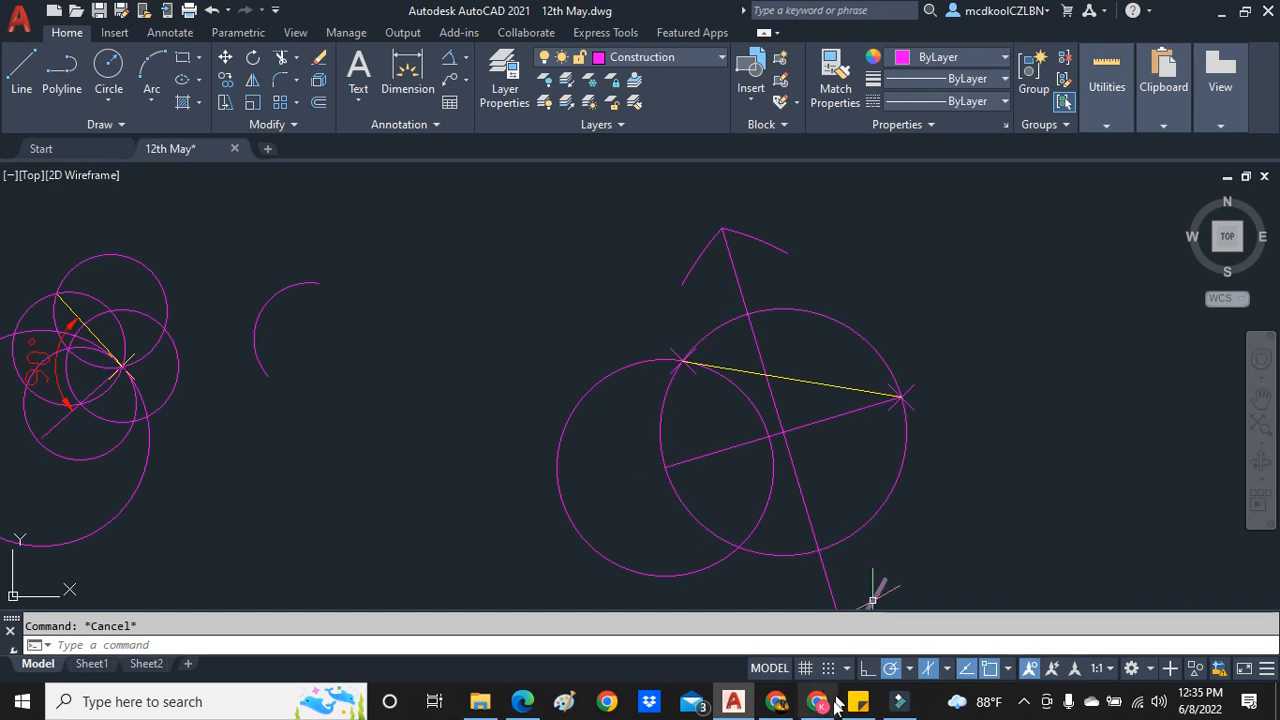
# - Switch to the textbook PDF in Edge and examine the common tangent constructions for equal and unequal circles in Figures 5.4 to 5.6
pyautogui.moveTo(817, 703)
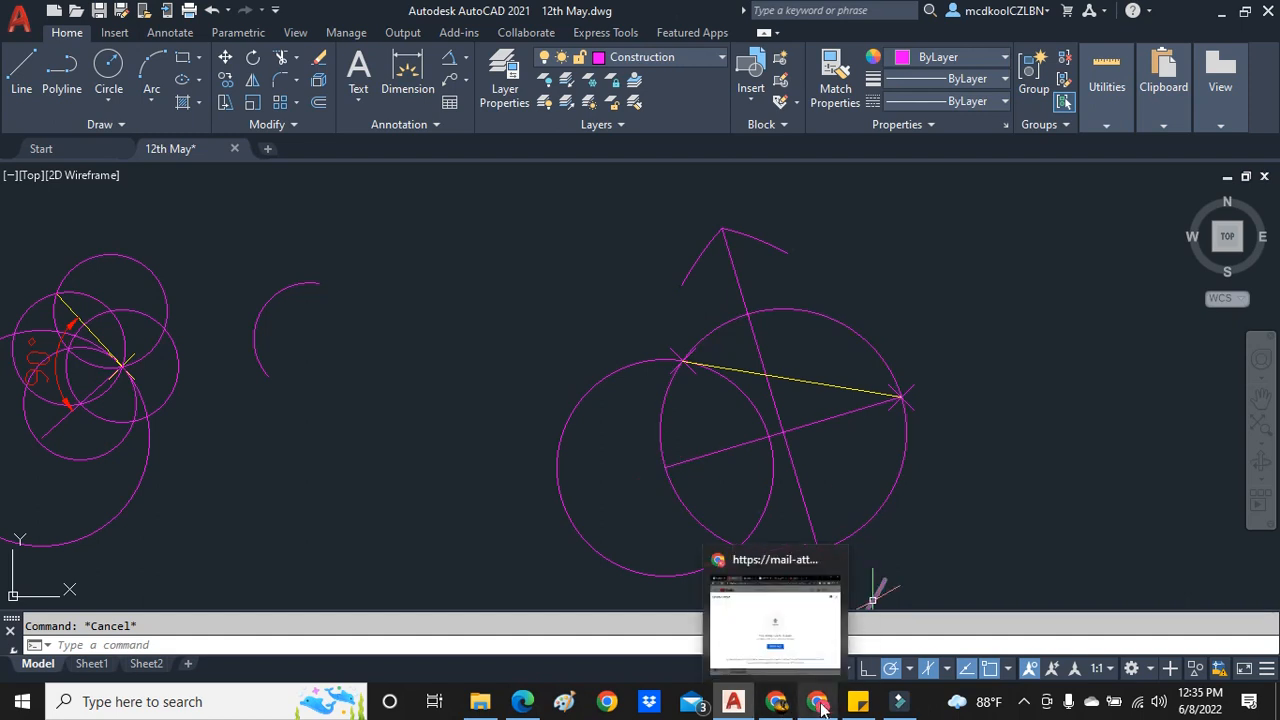
pyautogui.click(817, 640)
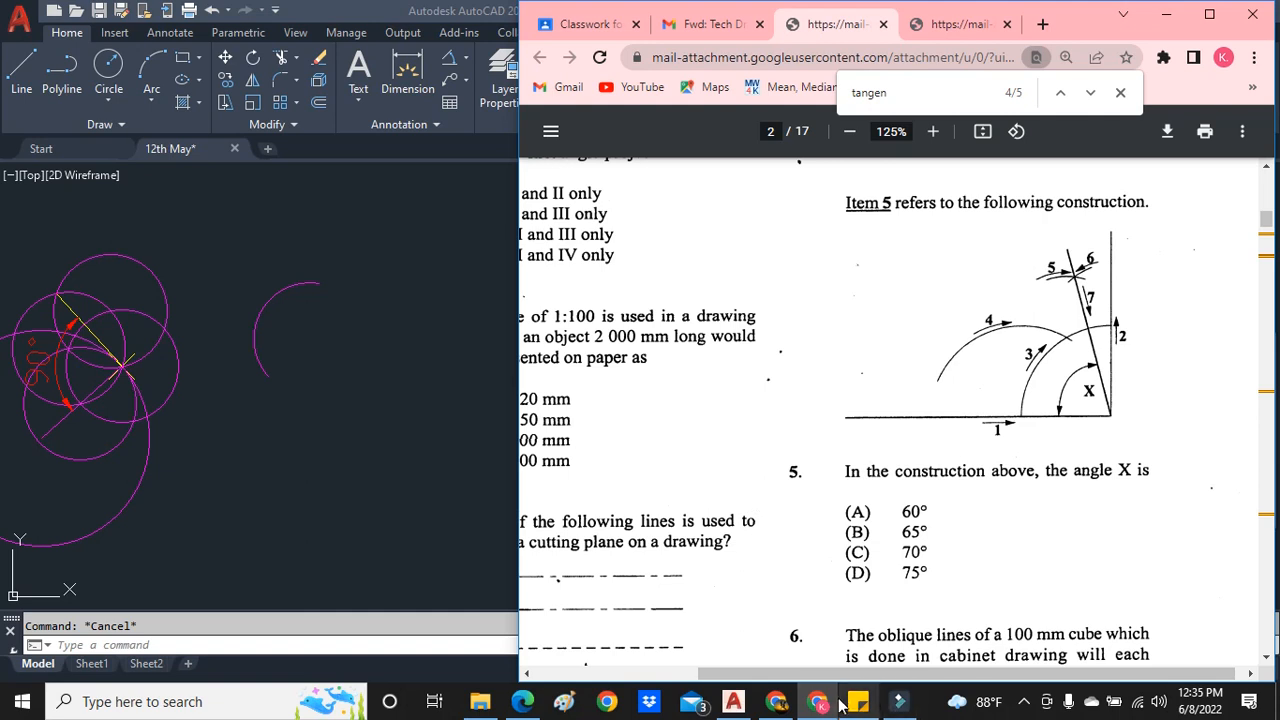
pyautogui.click(522, 701)
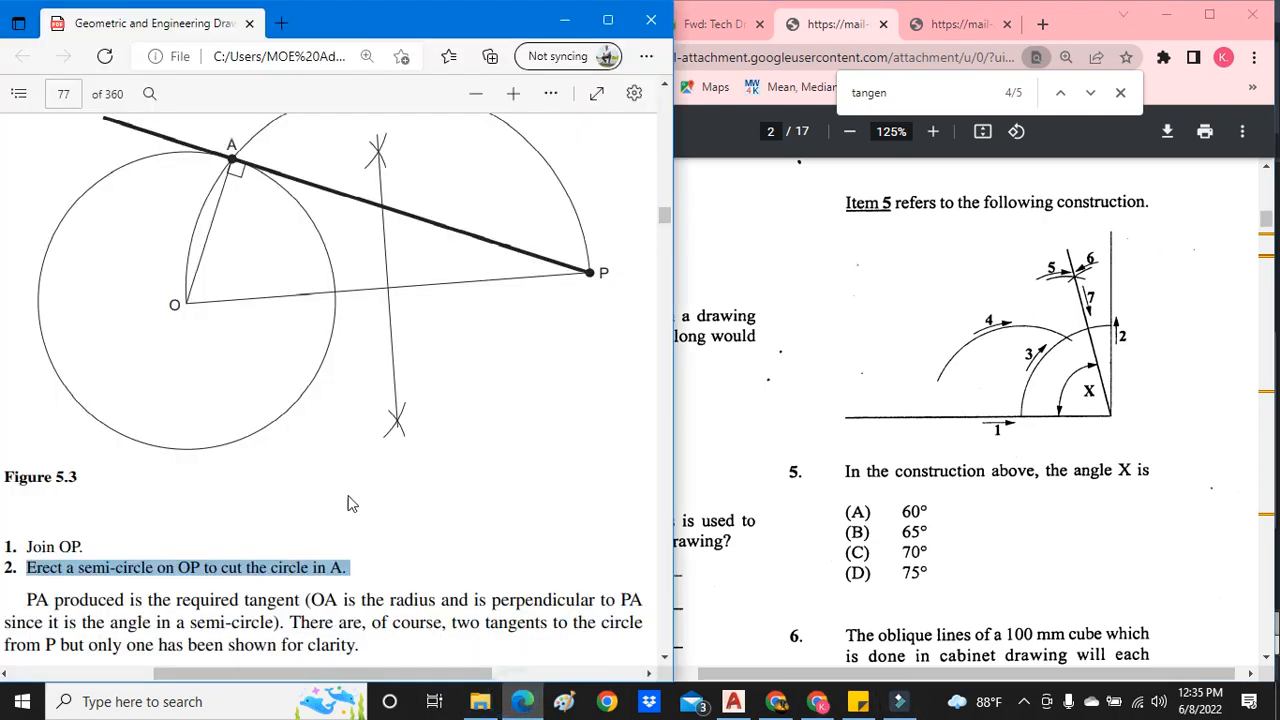
pyautogui.click(476, 93)
pyautogui.moveTo(675, 149); pyautogui.dragTo(685, 149)
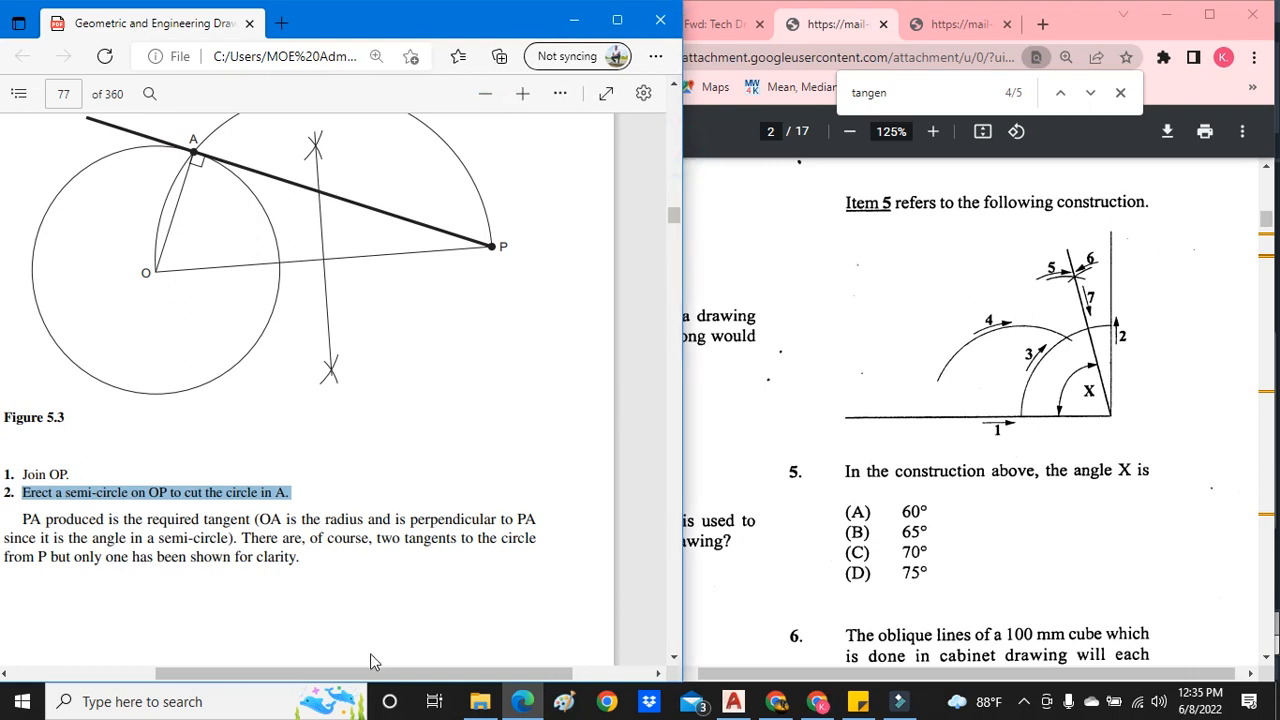
pyautogui.moveTo(357, 674); pyautogui.dragTo(301, 677)
pyautogui.scroll(-8, 312, 445)
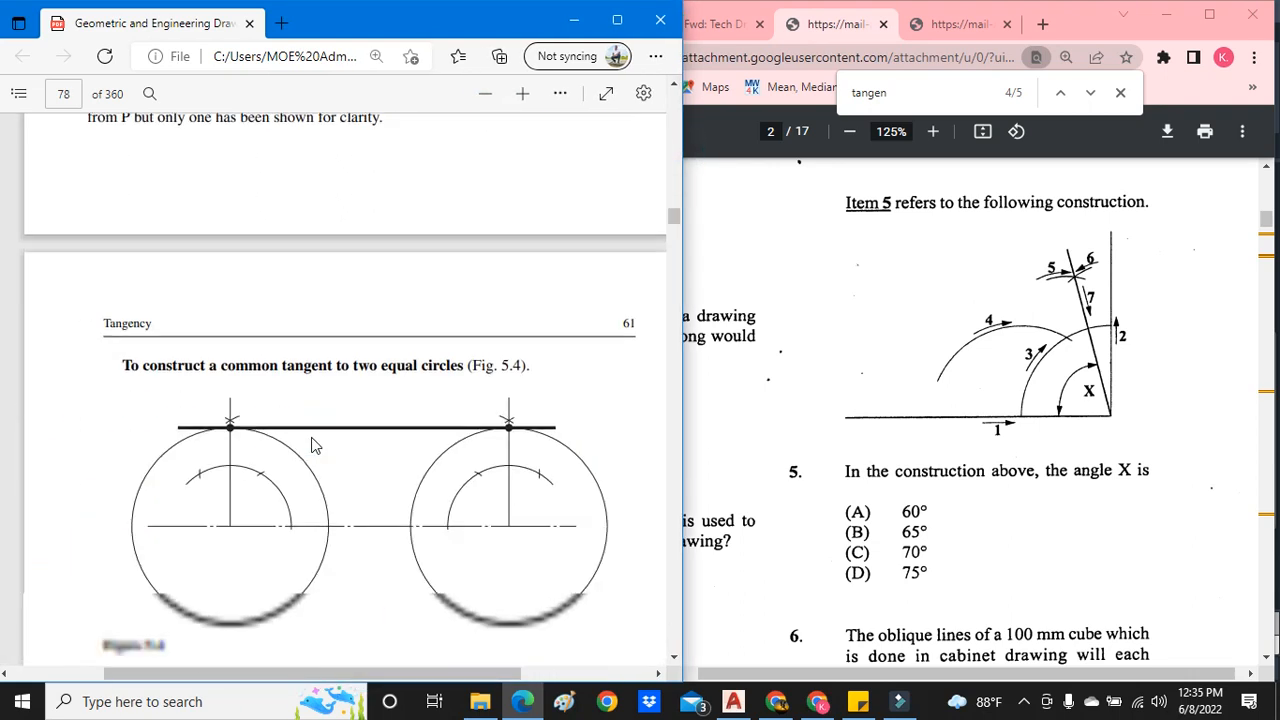
pyautogui.scroll(1, 312, 445)
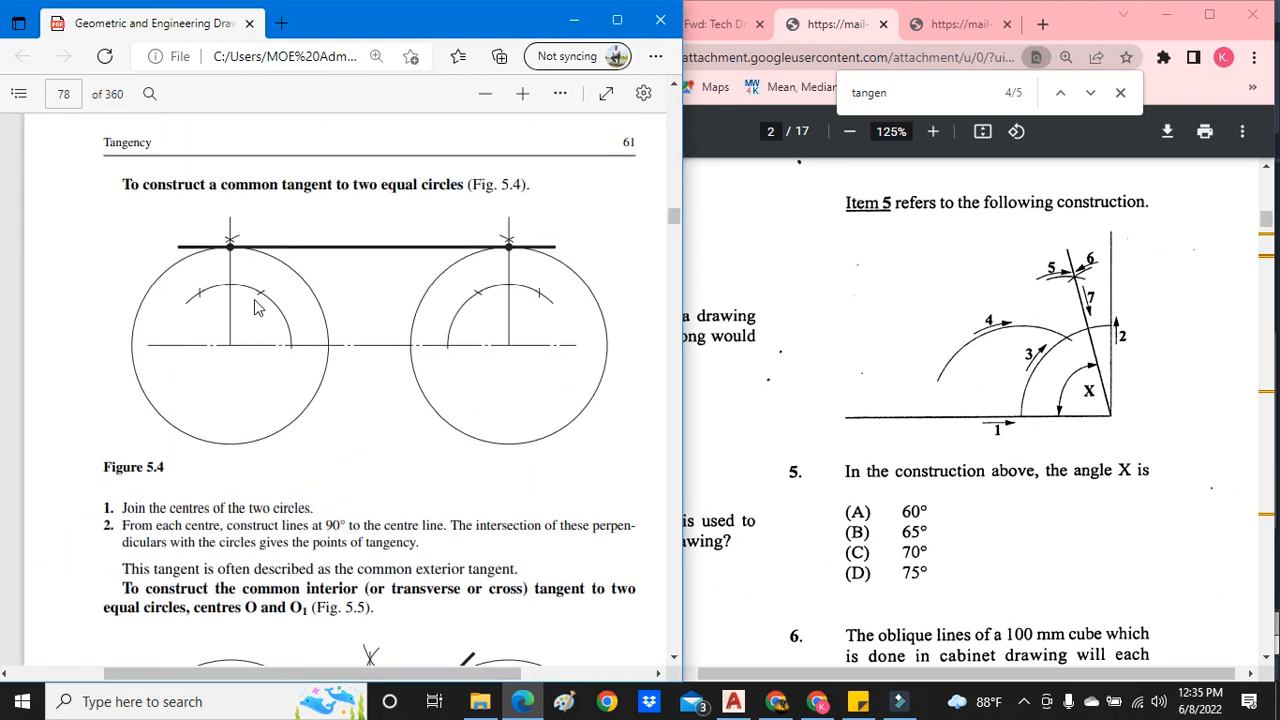
pyautogui.scroll(-5, 293, 318)
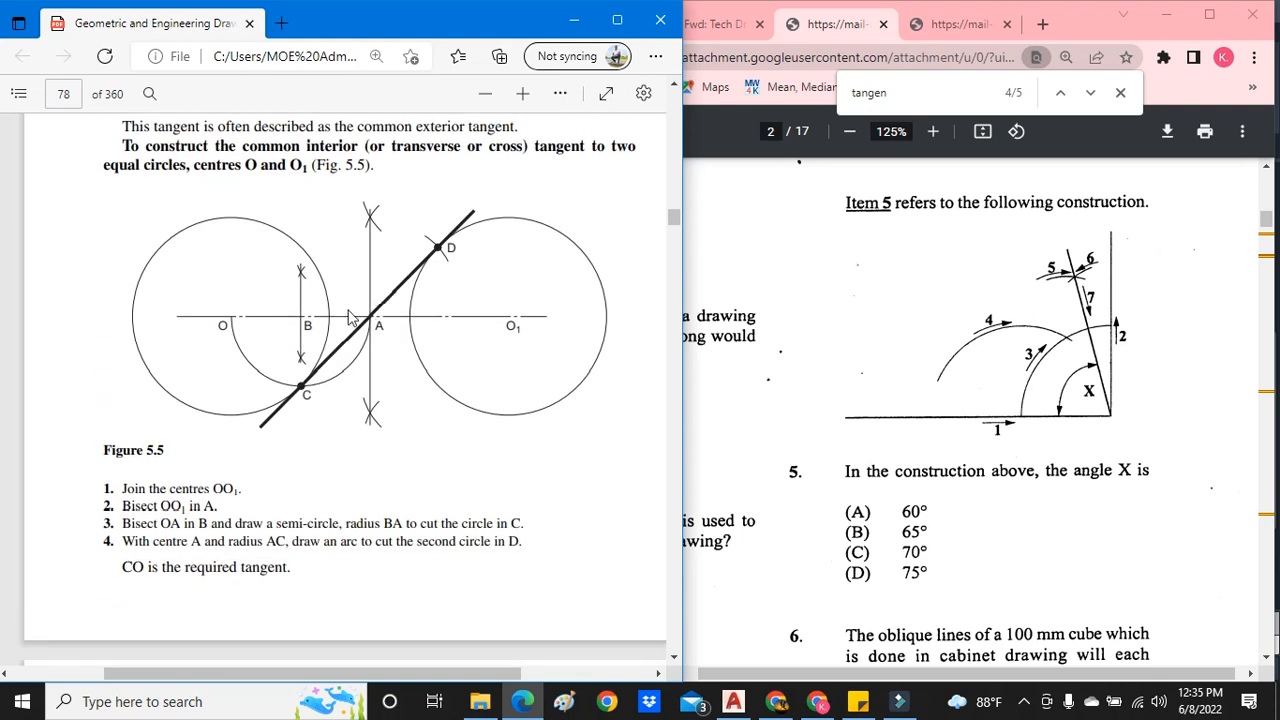
pyautogui.scroll(1, 350, 318)
pyautogui.scroll(-1, 363, 413)
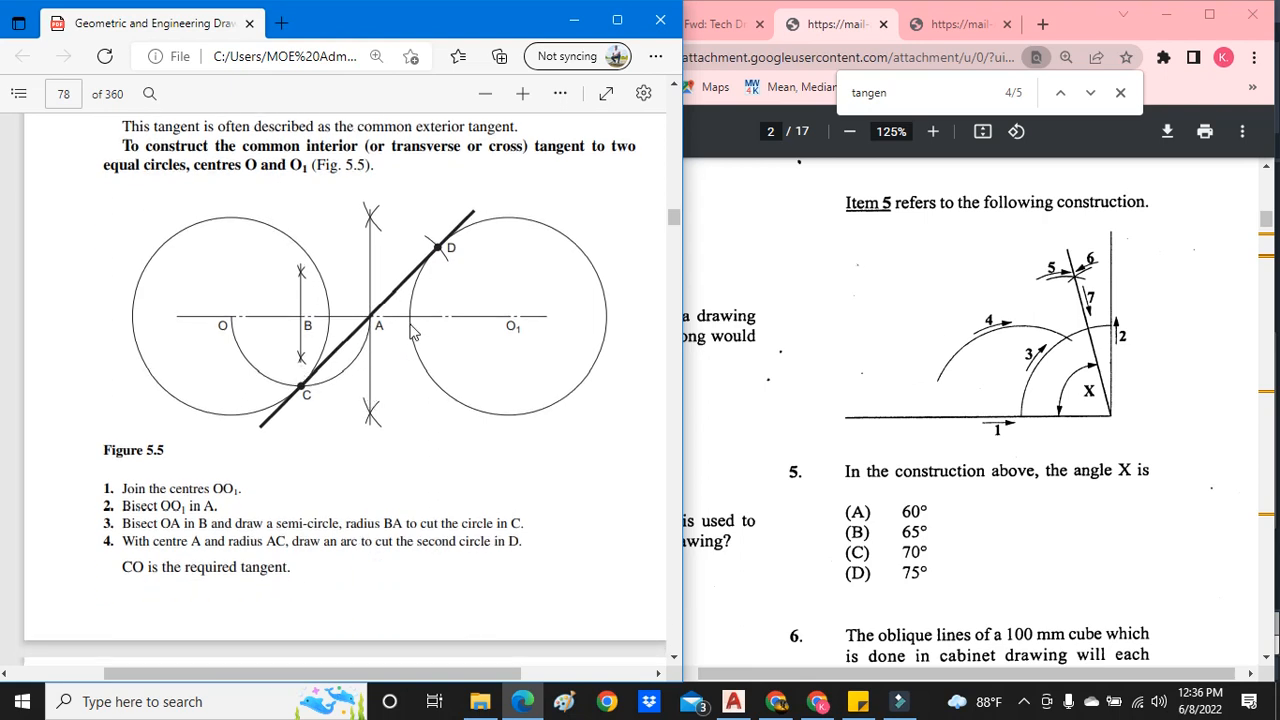
pyautogui.scroll(-6, 413, 333)
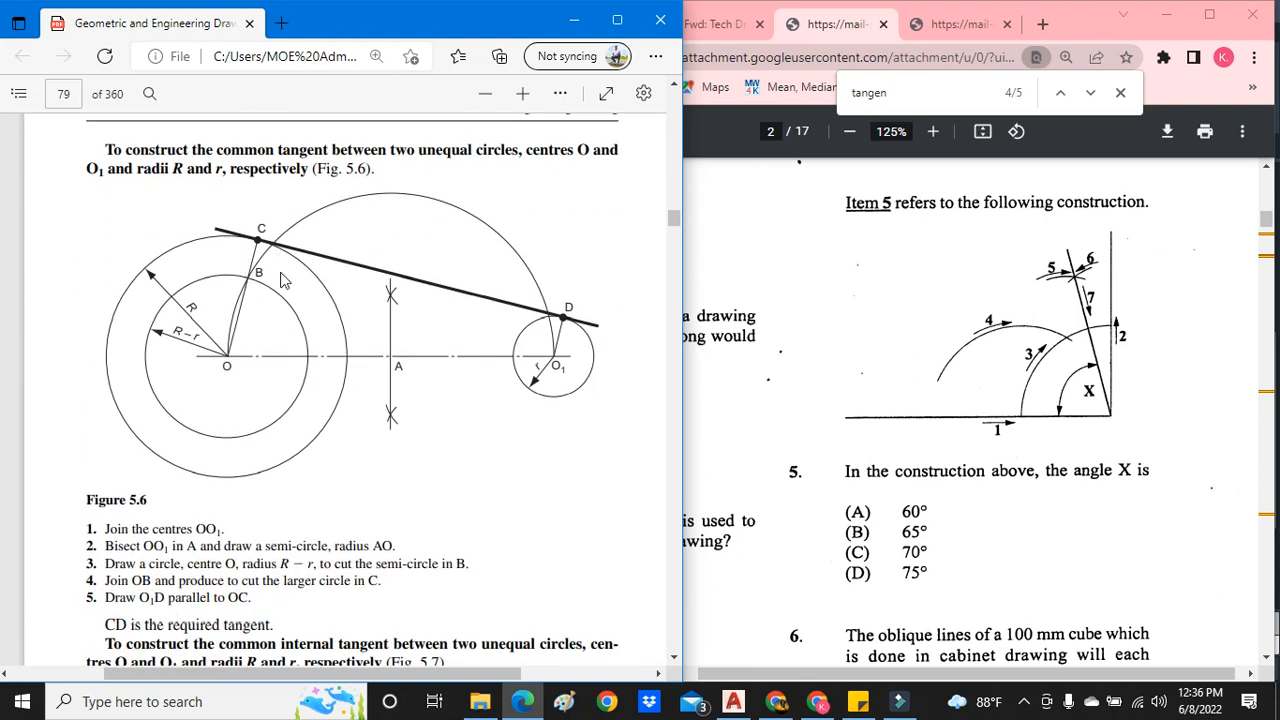